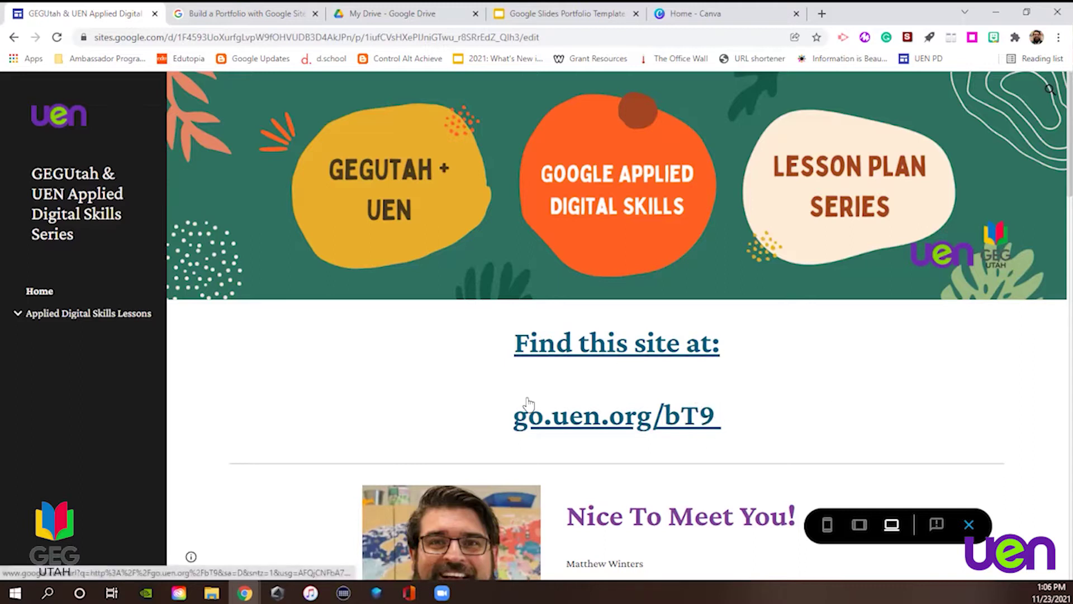
# Review the home page's contact details, lesson quick links, Google resources, Wakelet collection and social media feed.
pyautogui.scroll(-5, 618, 464)
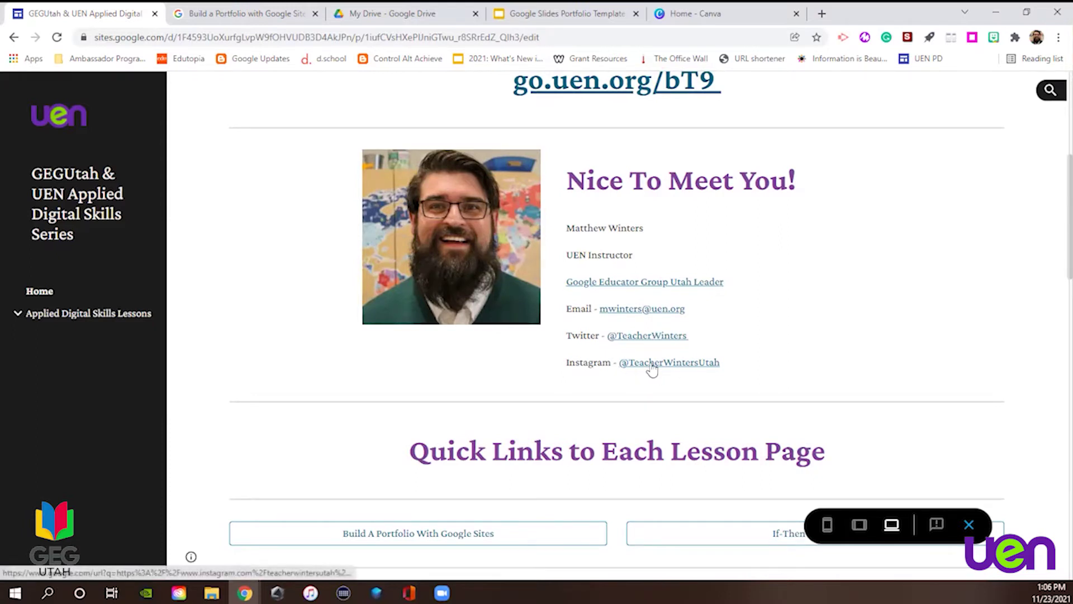
pyautogui.scroll(-5, 771, 366)
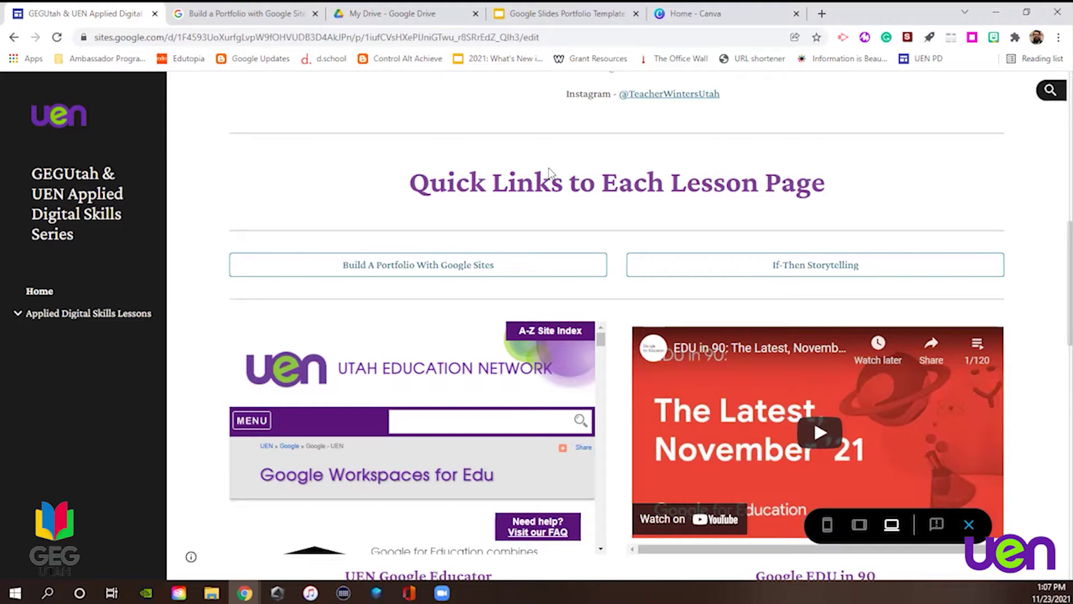
pyautogui.scroll(-5, 226, 308)
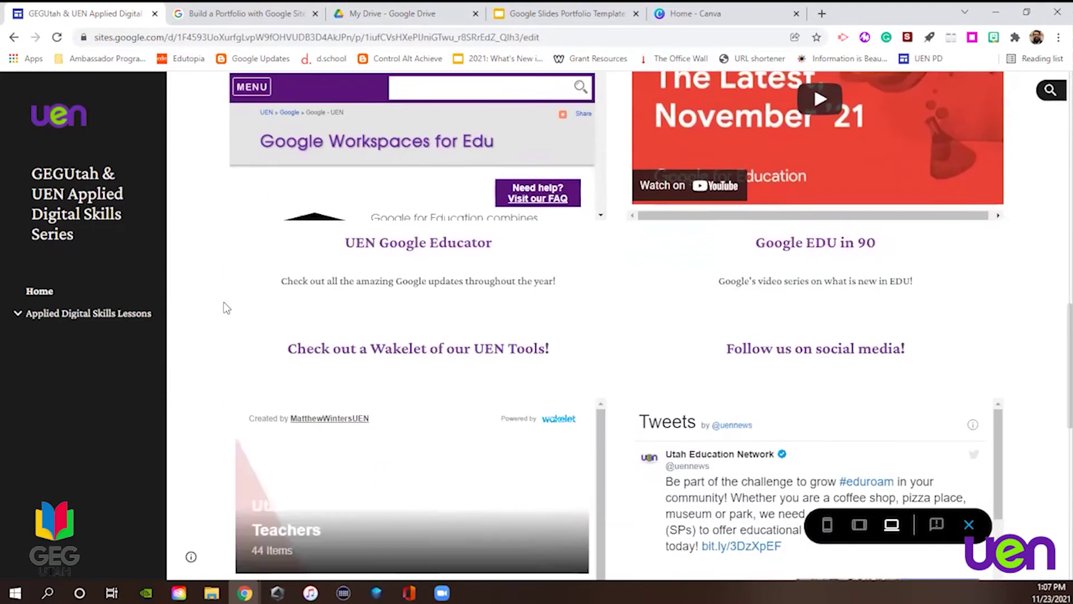
pyautogui.scroll(2, 468, 262)
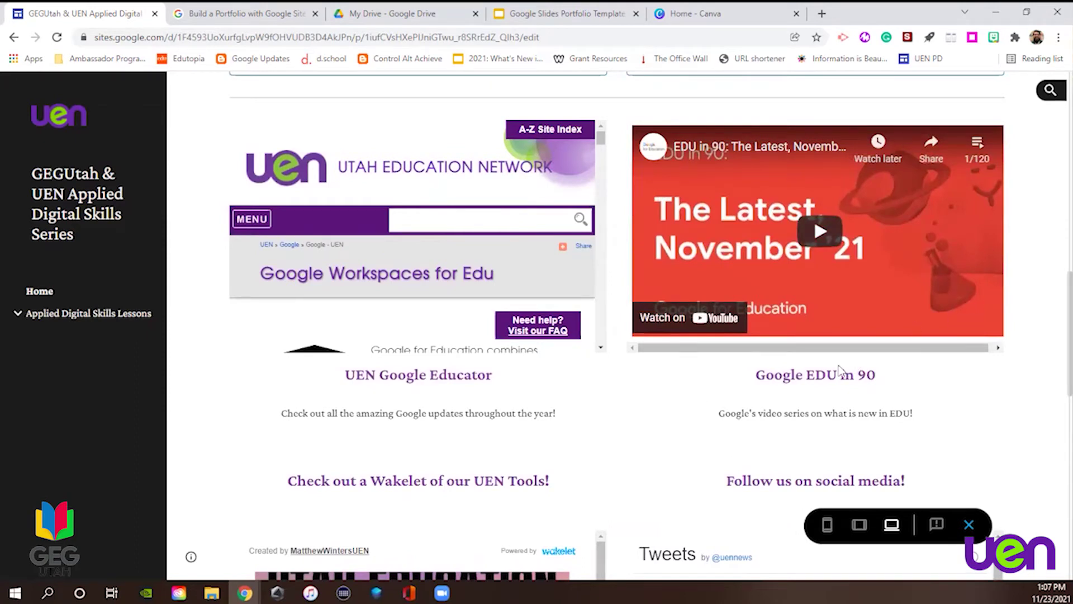
pyautogui.scroll(-6, 630, 400)
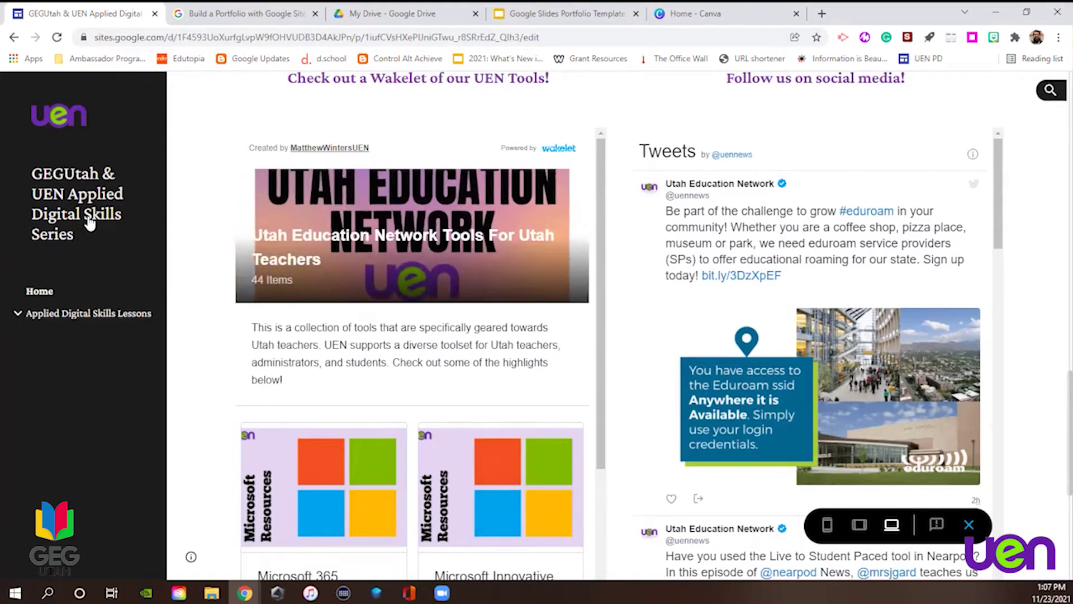
# Open the If, Then Story Telling lesson page and review its lesson card, starter project and sample projects.
pyautogui.click(27, 315)
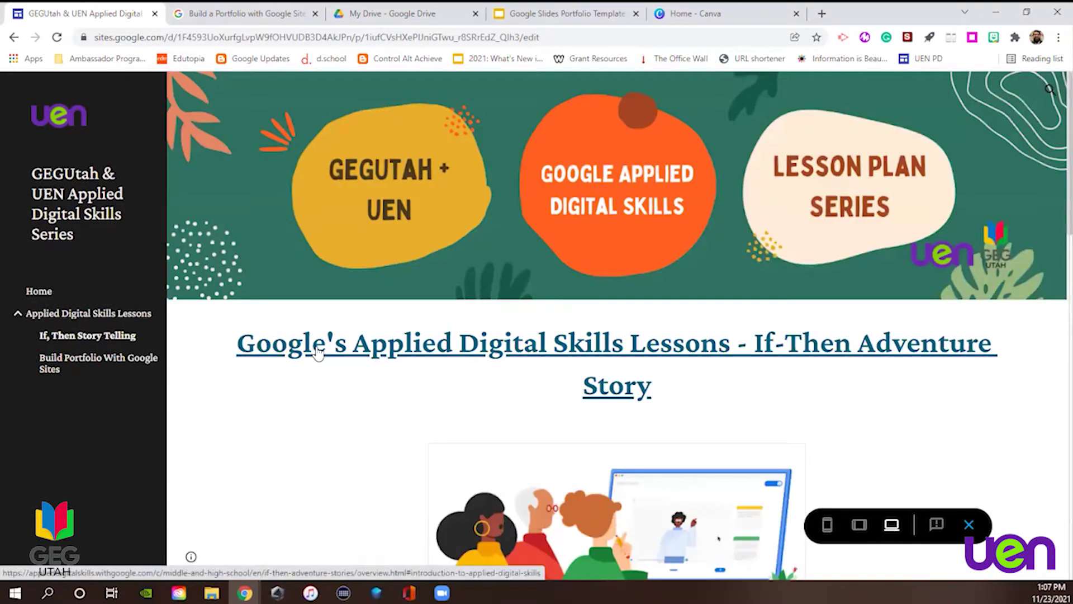
pyautogui.scroll(-5, 333, 412)
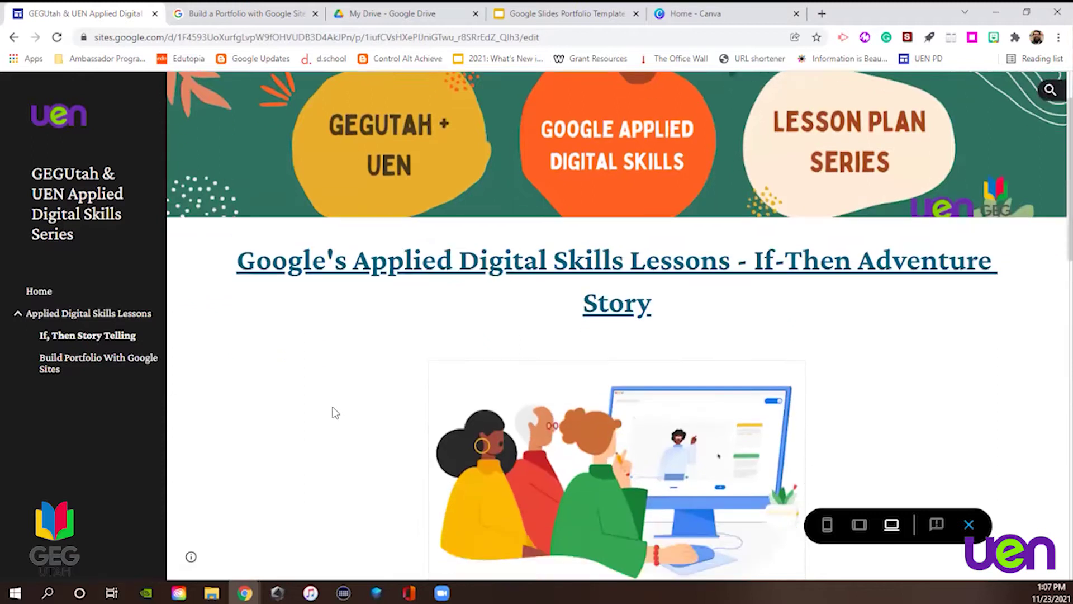
pyautogui.scroll(2, 335, 412)
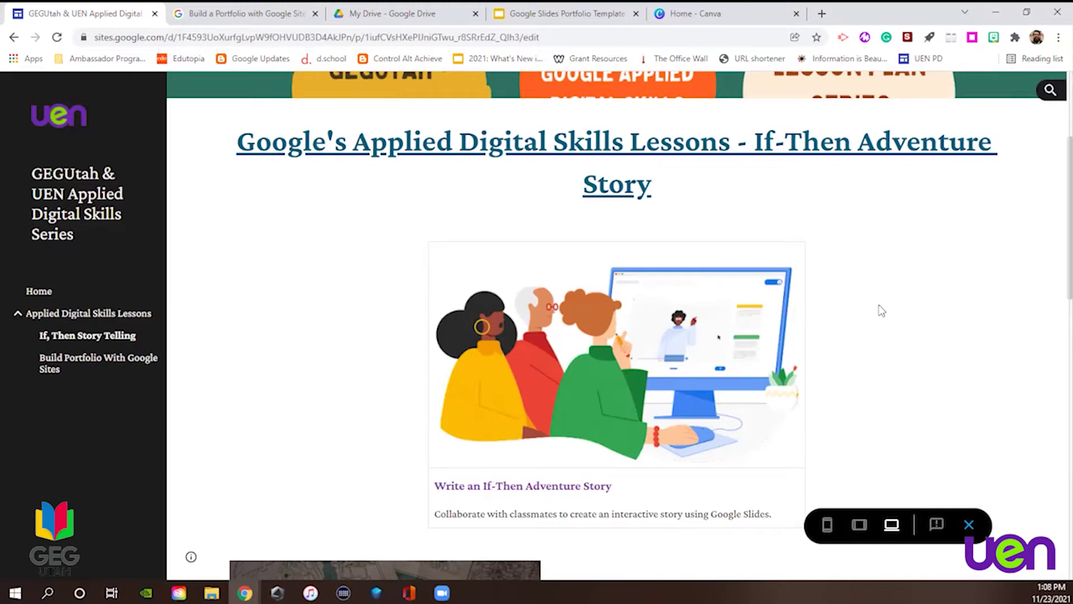
pyautogui.scroll(-5, 882, 311)
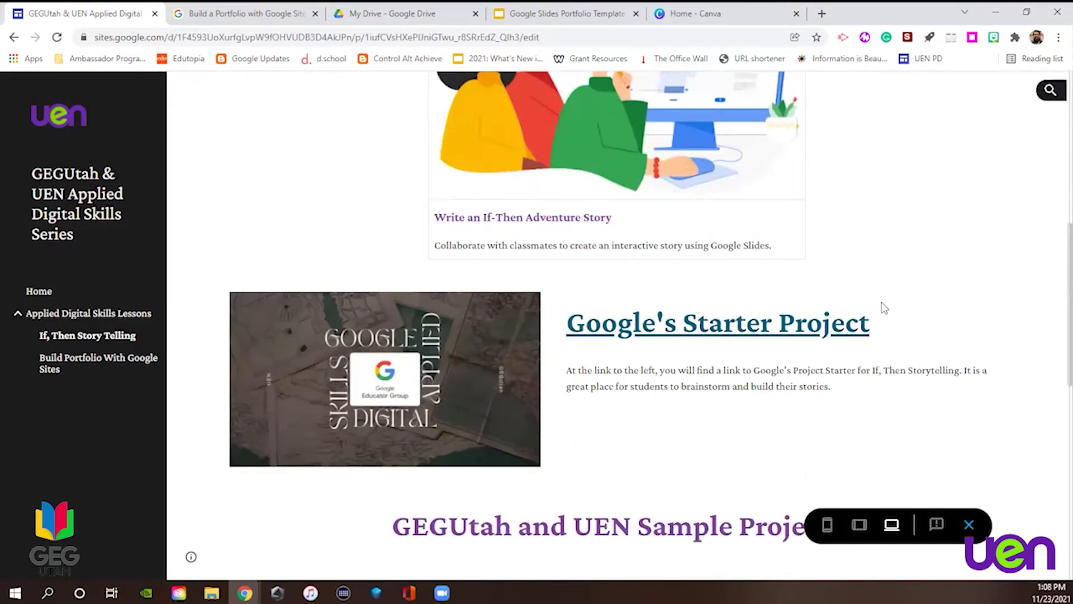
pyautogui.scroll(-6, 681, 414)
pyautogui.scroll(-2, 681, 413)
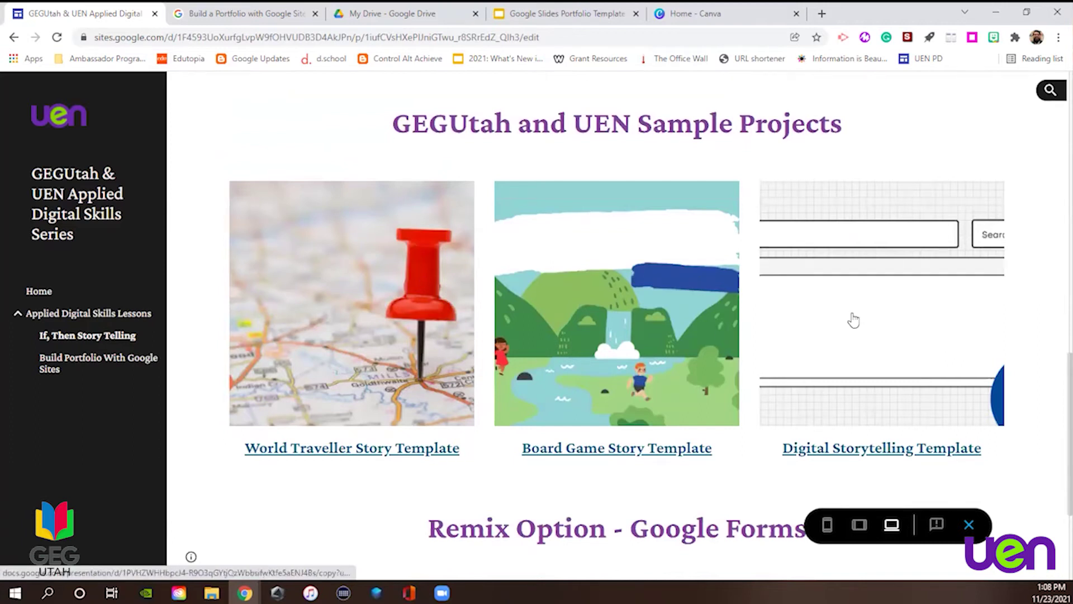
# Make a copy of the Board Game Story Template, look through its slides and close it.
pyautogui.click(633, 299)
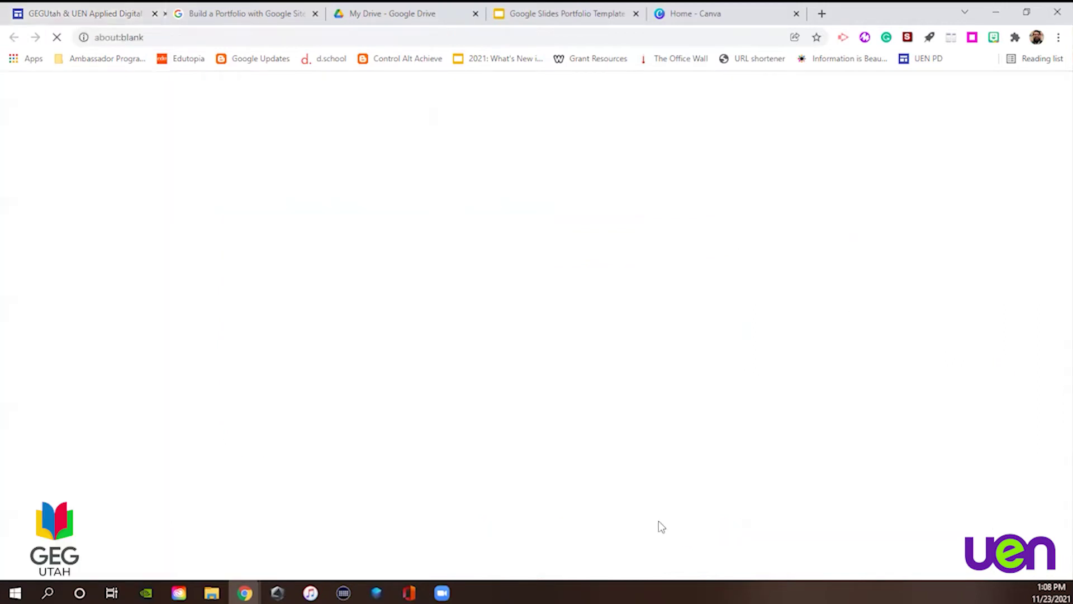
pyautogui.click(336, 332)
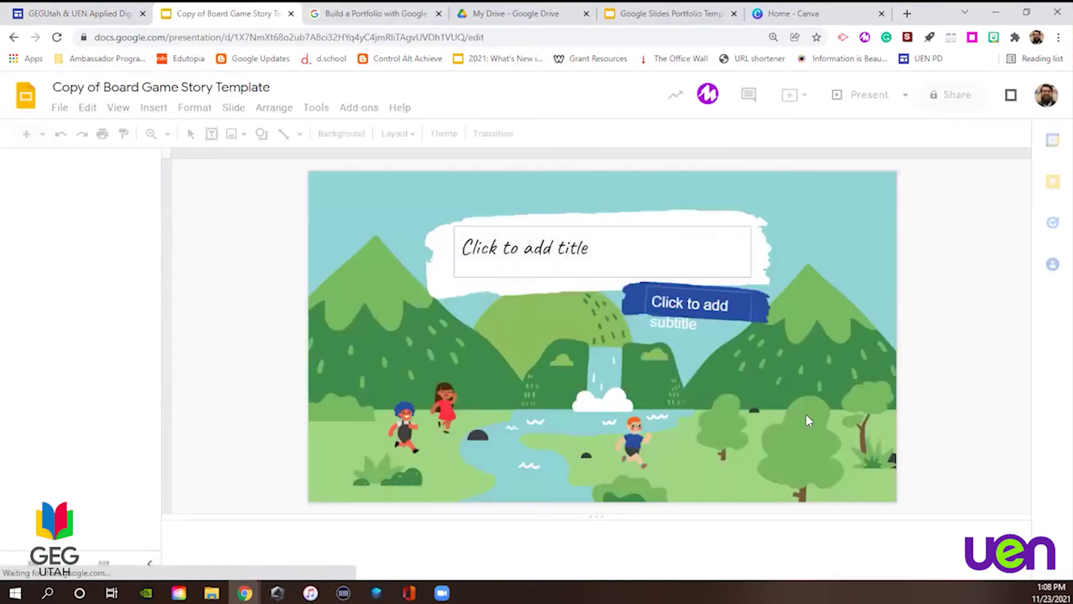
pyautogui.click(83, 275)
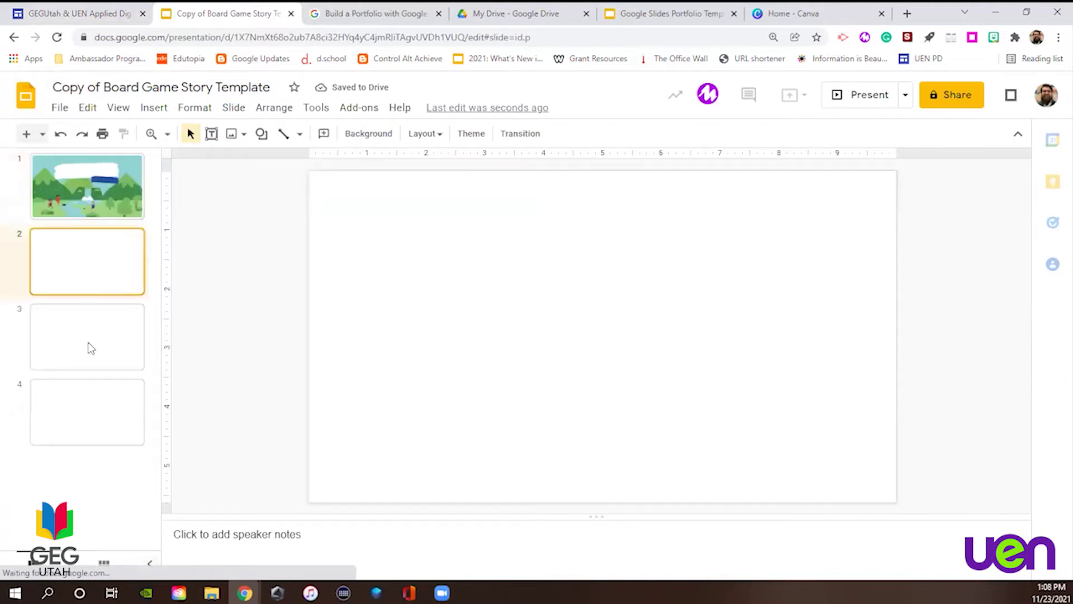
pyautogui.click(91, 348)
pyautogui.press('Down')
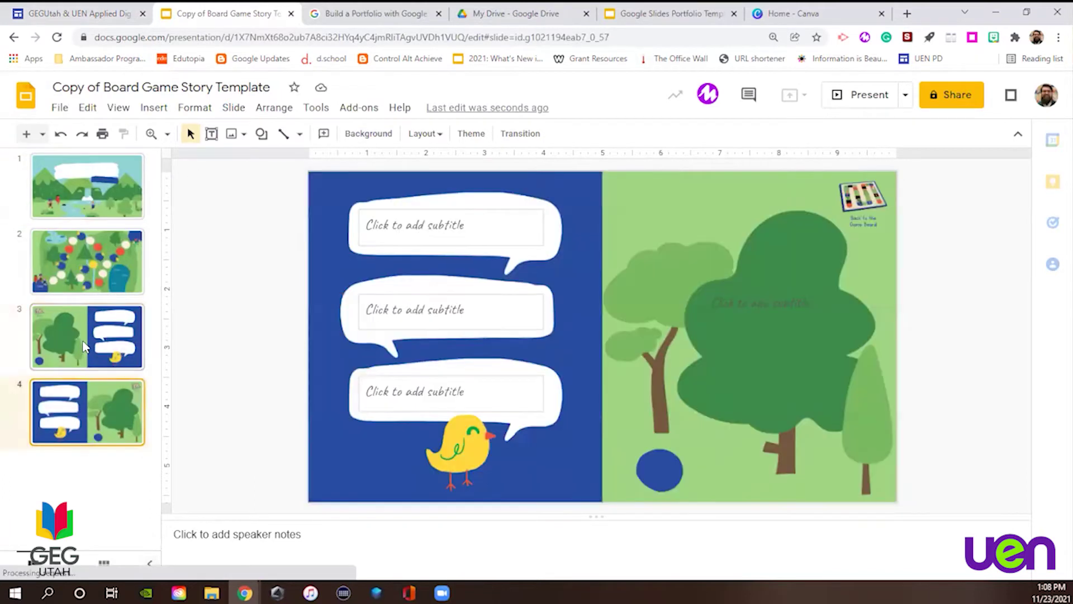
pyautogui.click(291, 14)
# View the copy page of the If-Then Story Forms Remix and close it without making a copy.
pyautogui.scroll(-3, 627, 465)
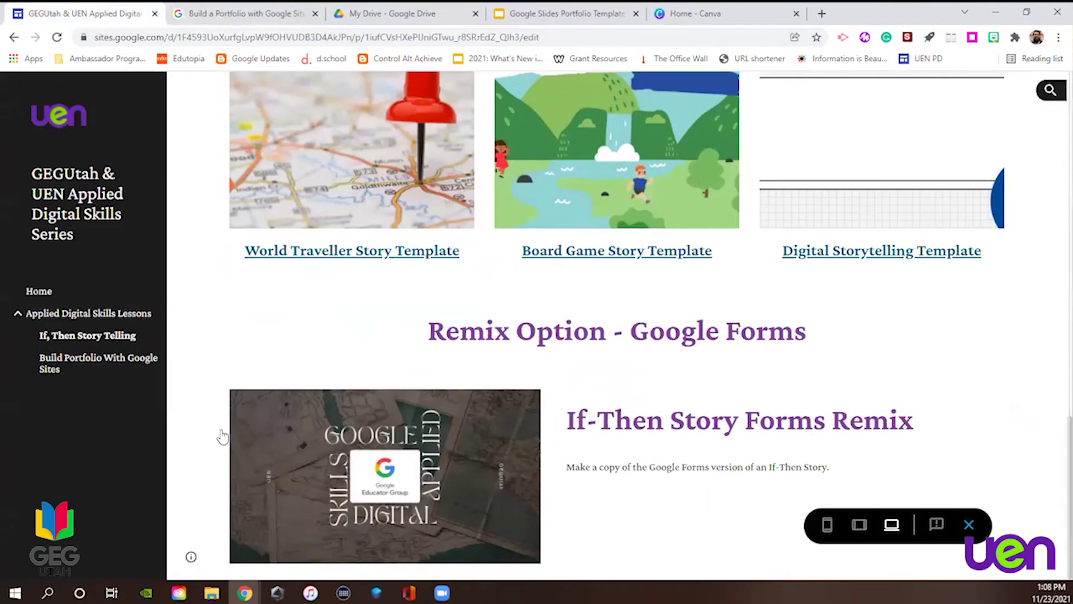
pyautogui.click(406, 452)
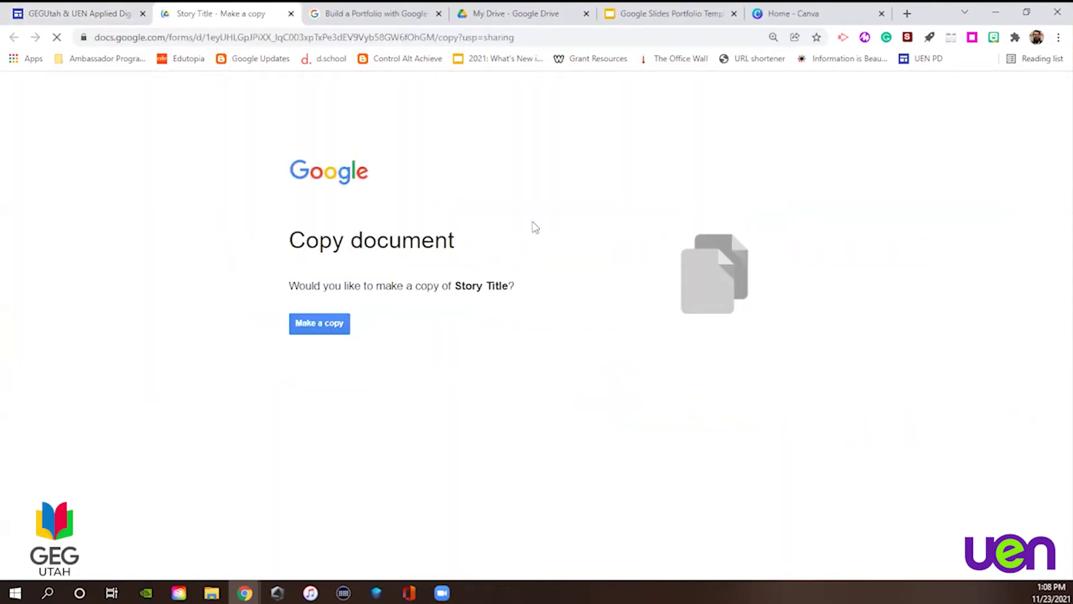
pyautogui.click(292, 13)
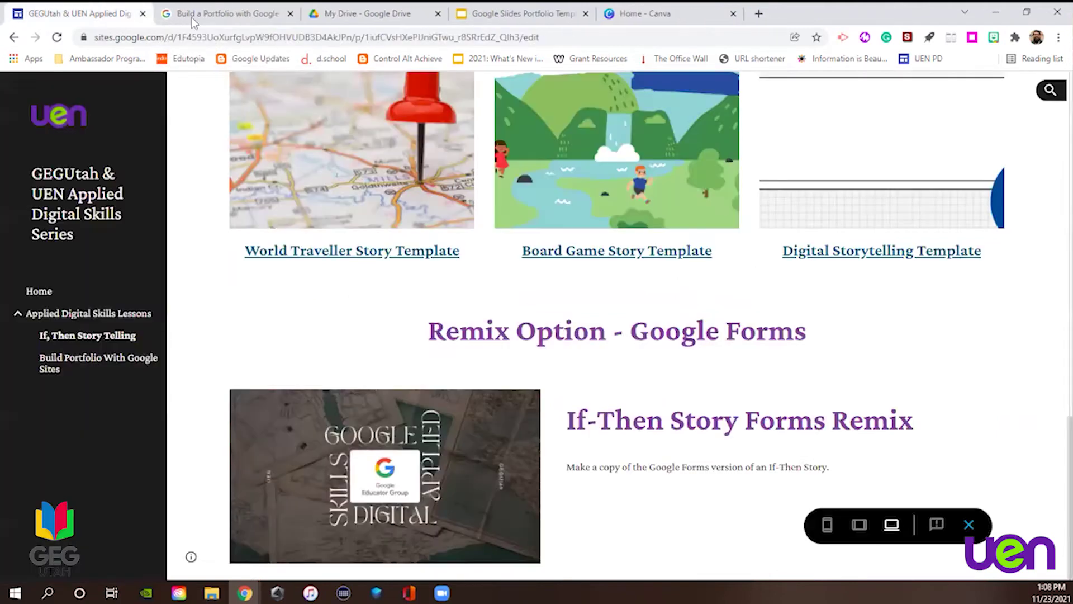
# Open the Build Portfolio With Google Sites page and review its lesson card and Portfolio Slides Remix section.
pyautogui.click(111, 360)
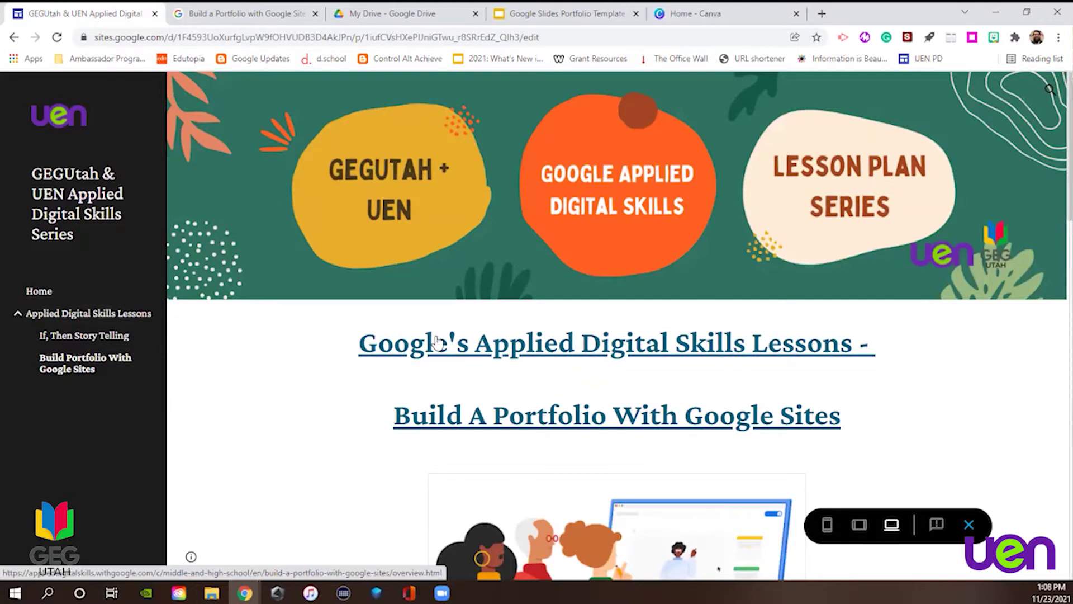
pyautogui.scroll(-15, 437, 342)
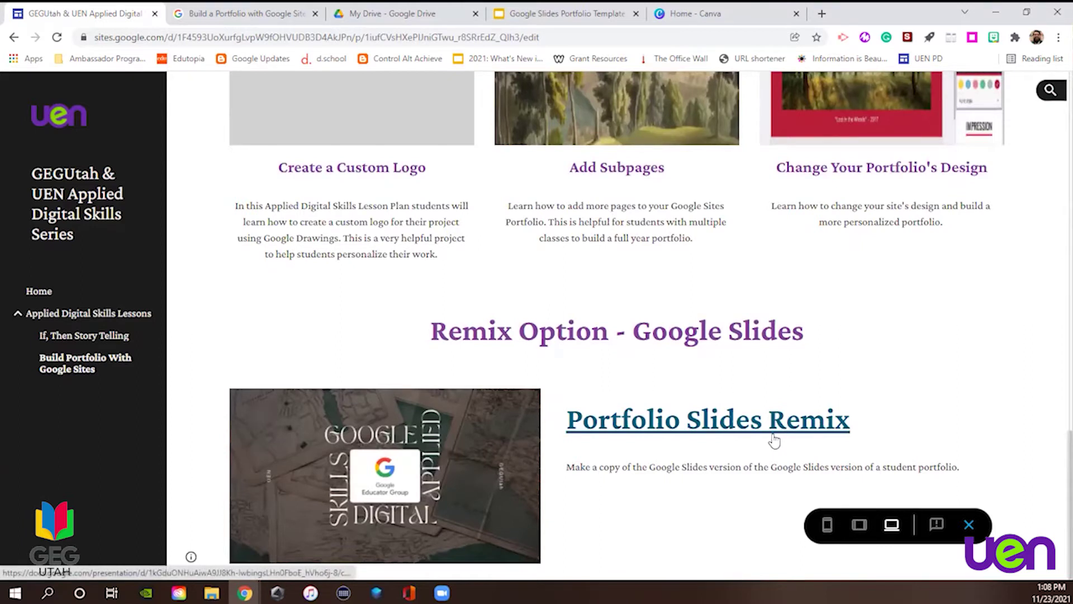
pyautogui.scroll(15, 773, 436)
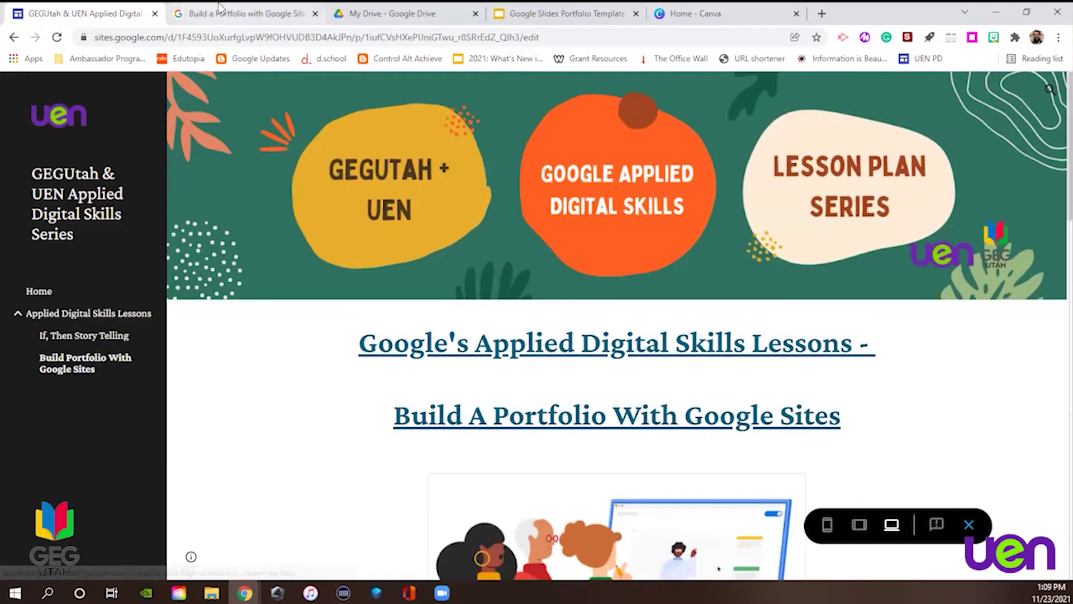
pyautogui.scroll(-5, 661, 386)
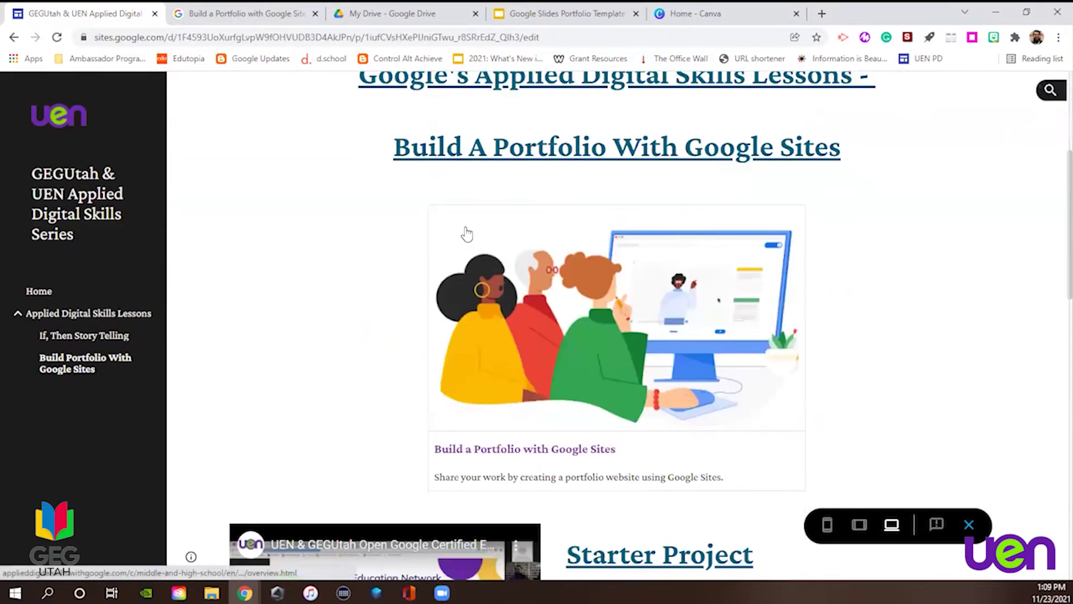
# On the Applied Digital Skills page for Build a Portfolio with Google Sites, check the teacher account menu and the add-to-class options.
pyautogui.click(245, 8)
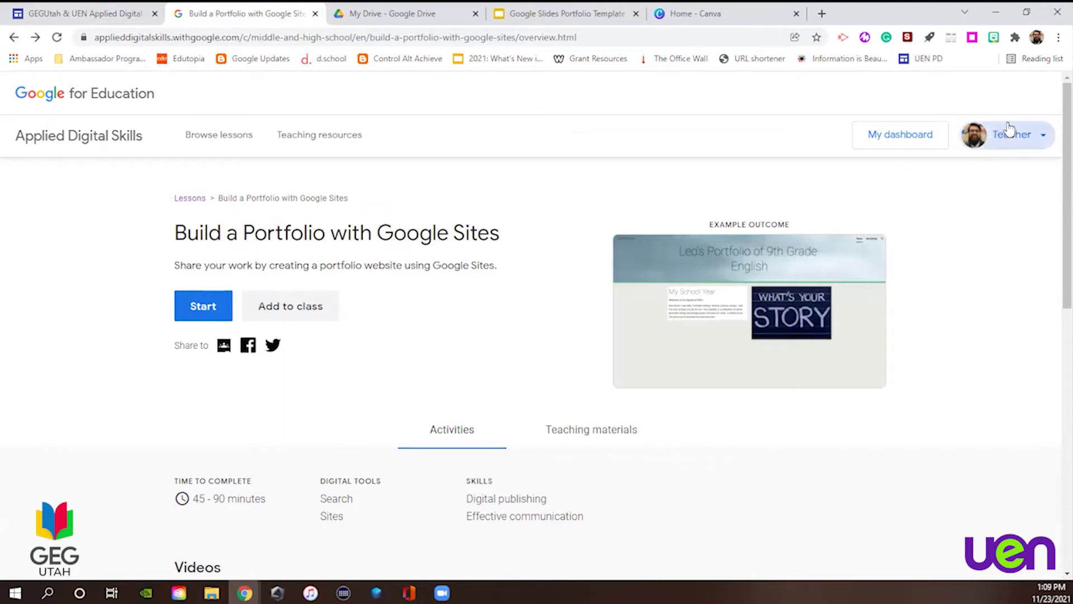
pyautogui.click(1004, 140)
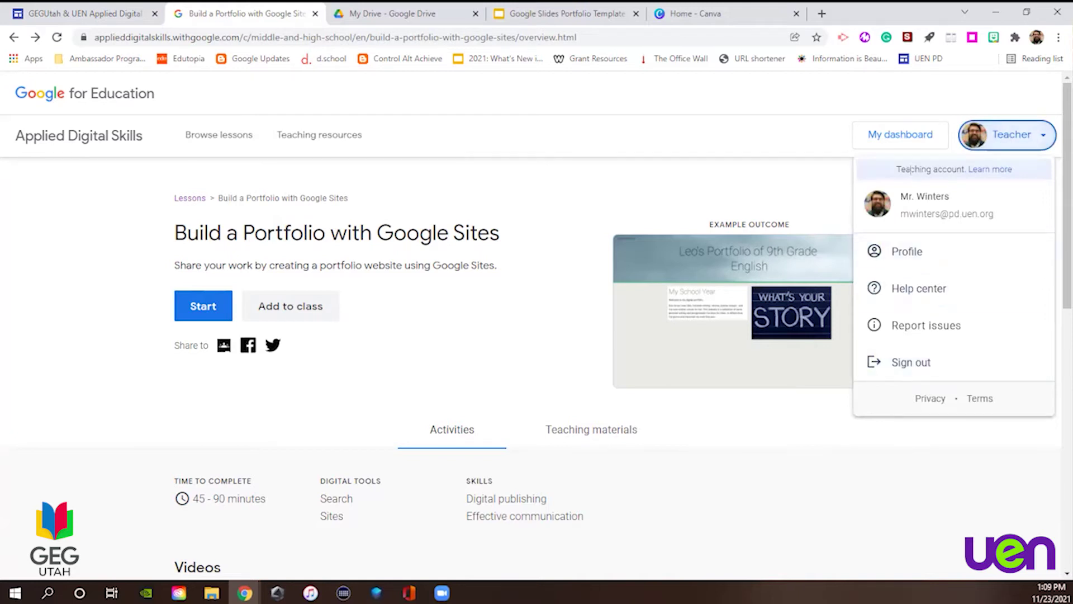
pyautogui.click(761, 179)
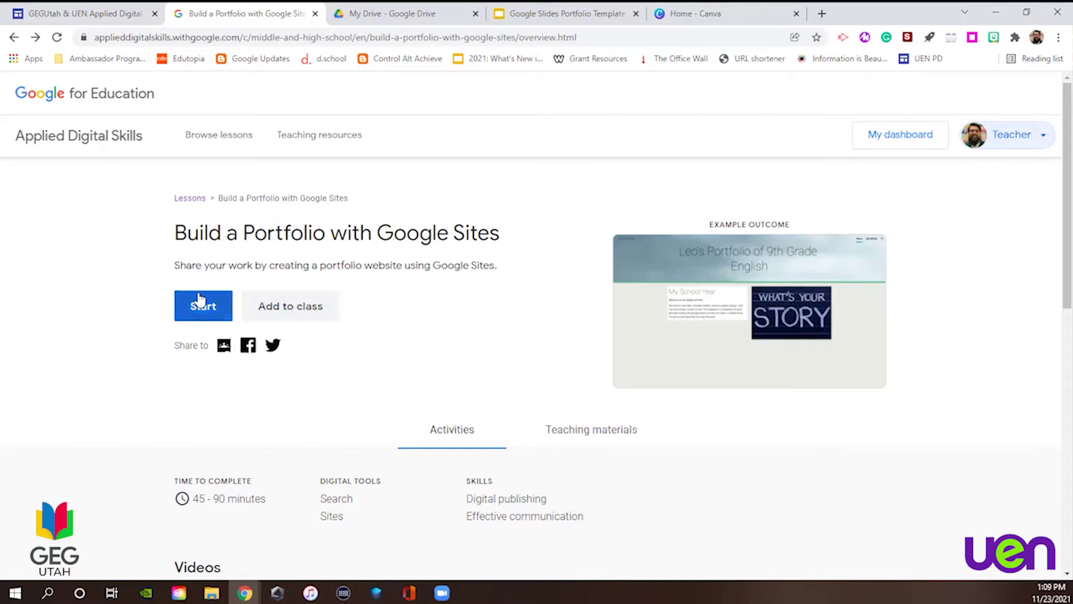
pyautogui.click(296, 307)
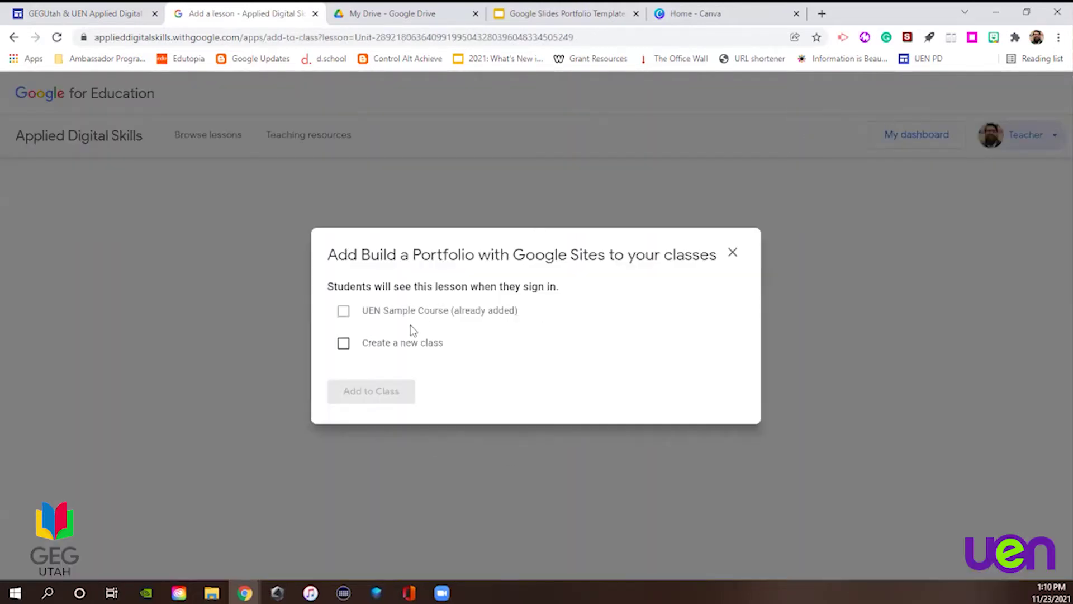
pyautogui.click(732, 253)
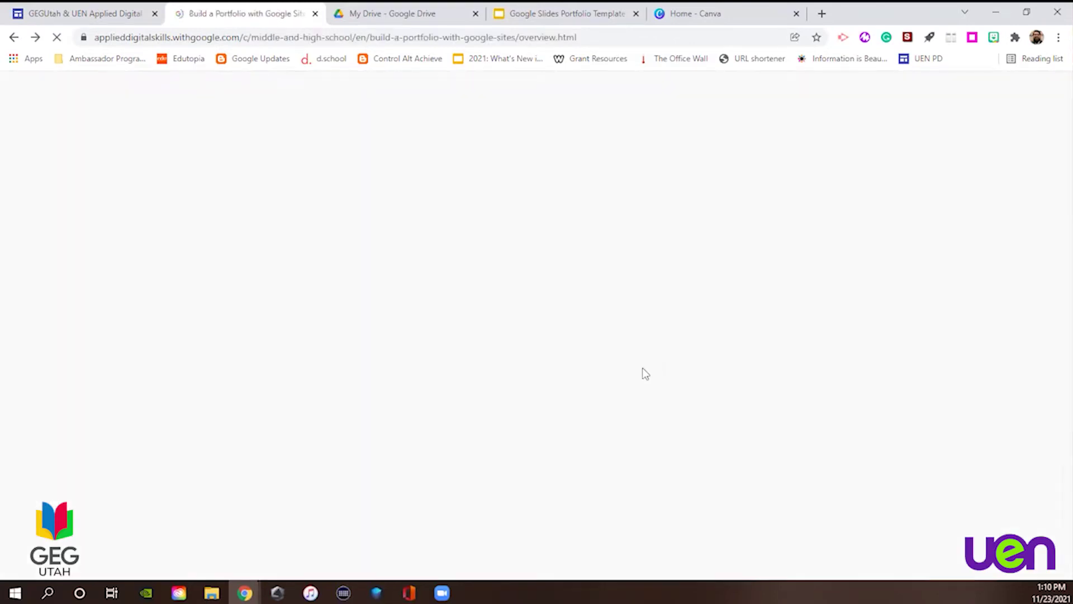
# Start the portfolio lesson and examine the introduction video's playback speed choices and additional player options.
pyautogui.click(217, 310)
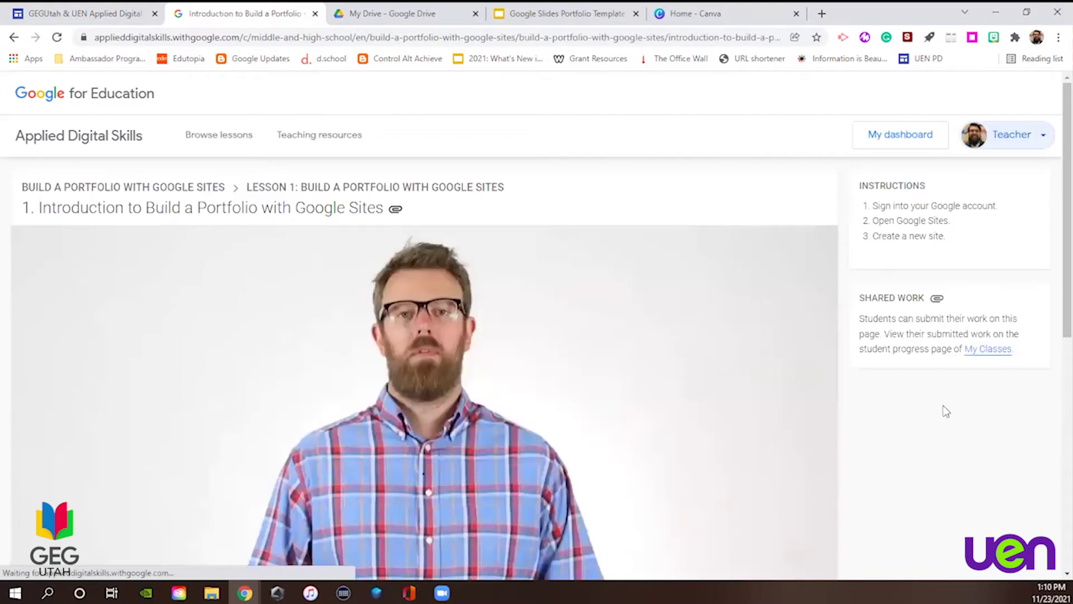
pyautogui.scroll(-3, 945, 411)
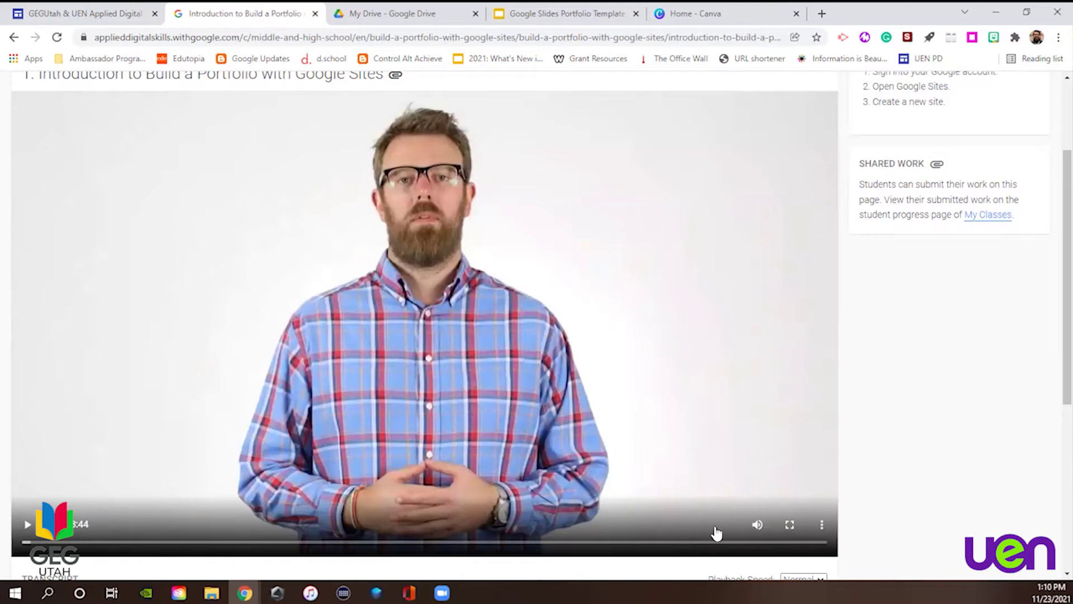
pyautogui.scroll(-1, 716, 531)
pyautogui.click(818, 512)
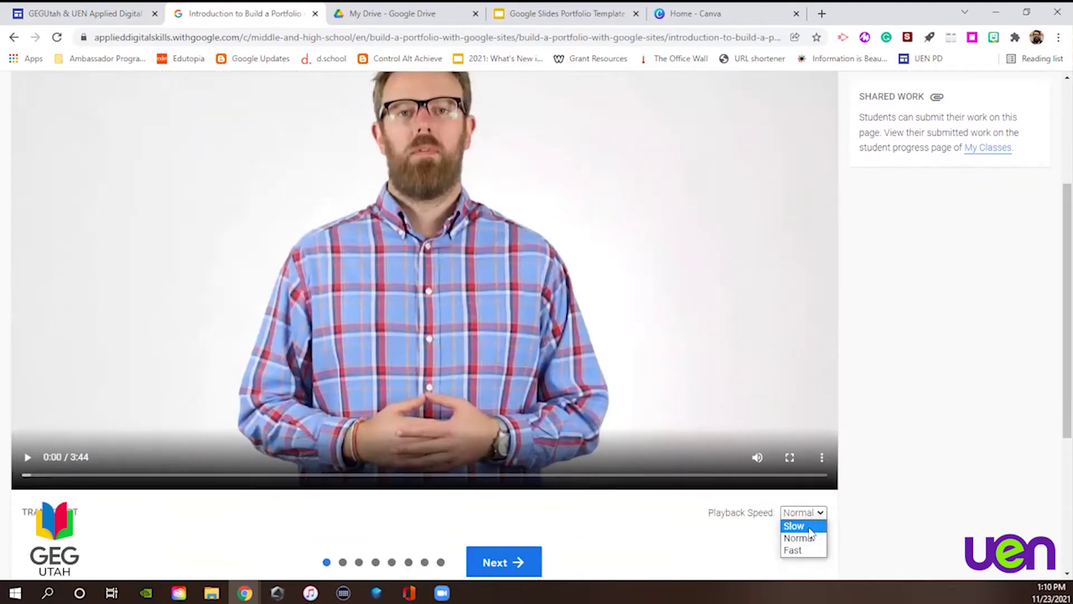
pyautogui.click(822, 457)
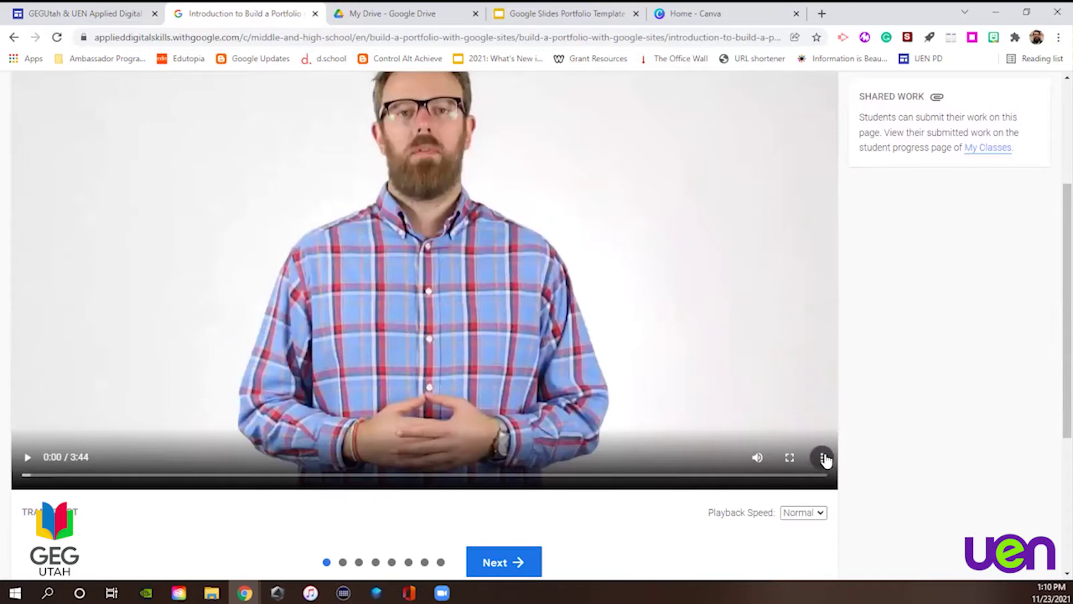
pyautogui.click(822, 457)
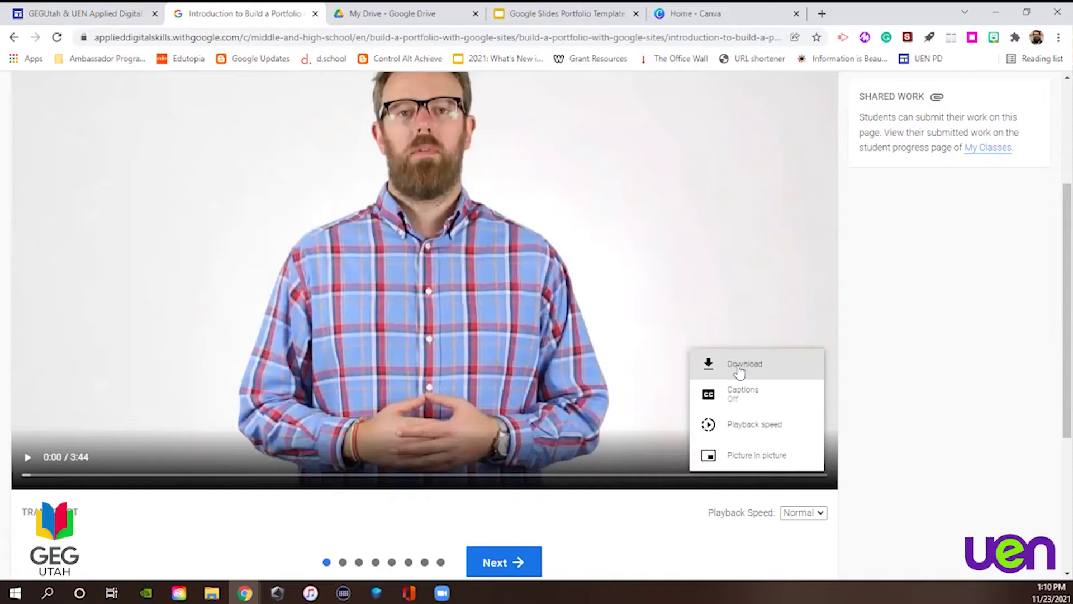
# Return to the series site's portfolio page and examine the GEGUtah and UEN Lesson Resources videos.
pyautogui.hotkey('ctrl', 'shift', 'Tab')
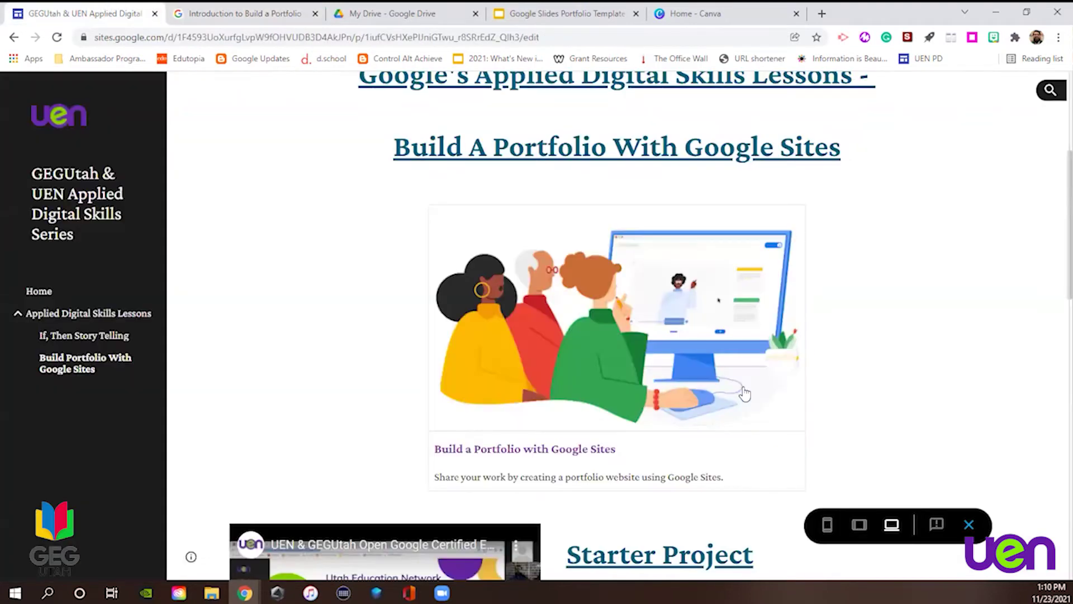
pyautogui.scroll(-3, 739, 390)
pyautogui.scroll(-8, 738, 390)
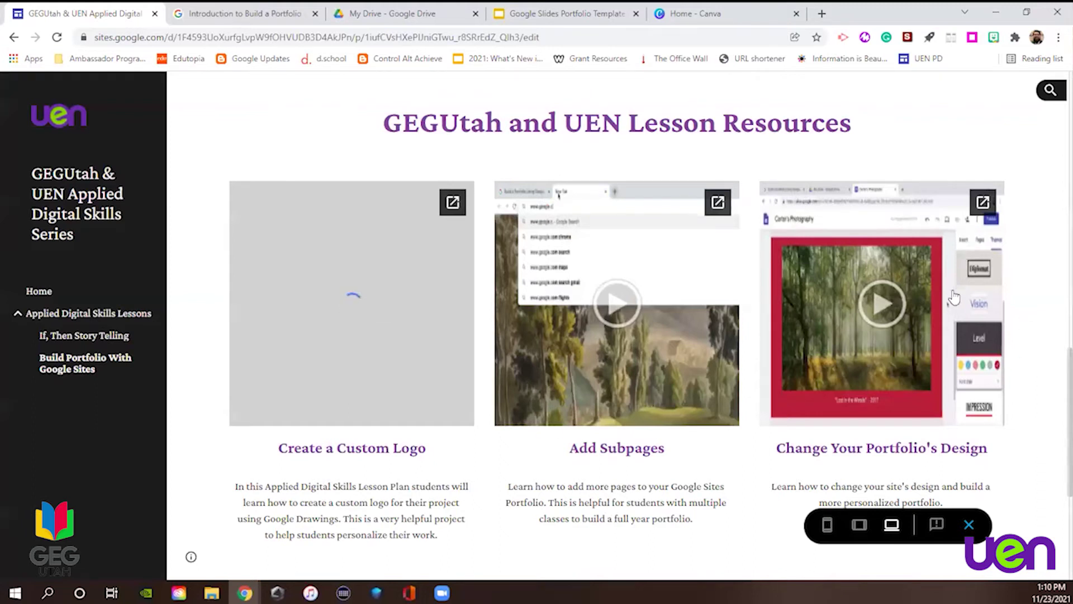
# Go back to the Applied Digital Skills introduction video page and review its instructions and shared work information.
pyautogui.click(250, 8)
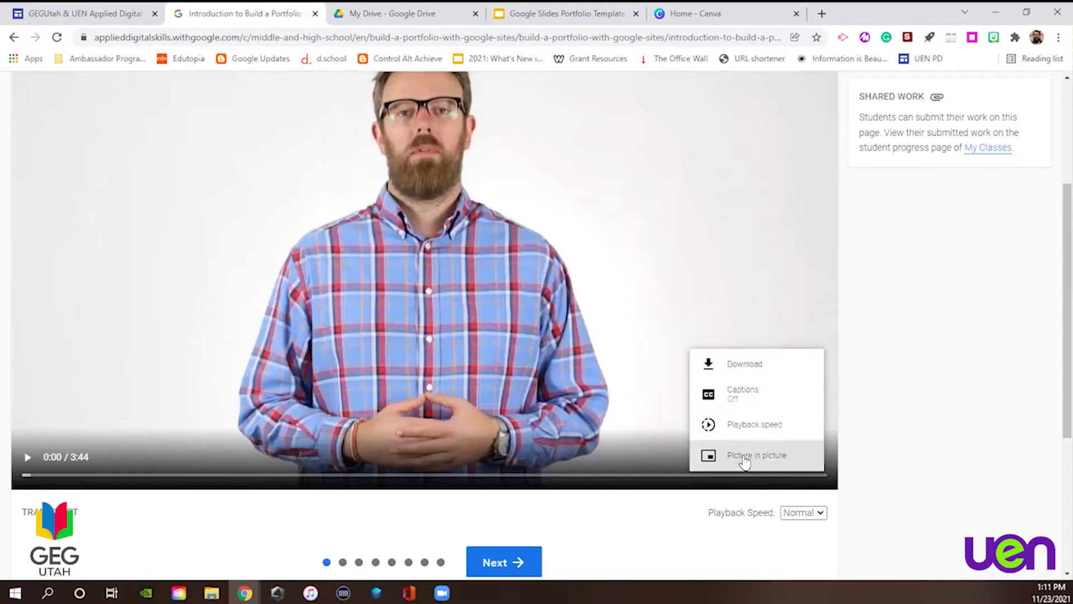
pyautogui.scroll(1, 873, 447)
pyautogui.scroll(3, 876, 453)
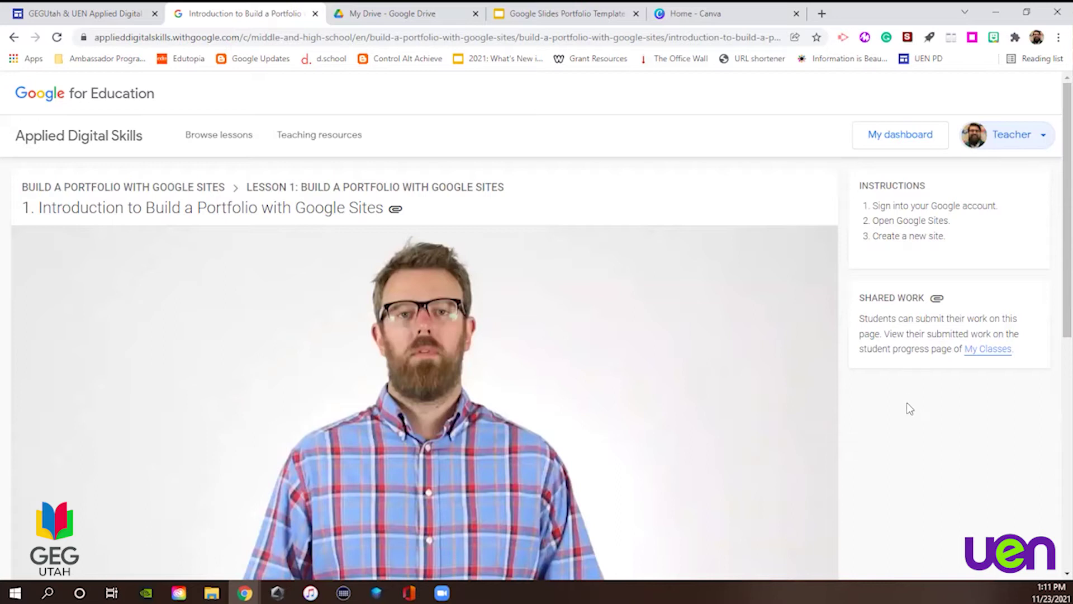
# Advance the lesson through Add a Theme and Title and Add an Introduction and Image to Create Your "My Work" Page.
pyautogui.scroll(-5, 908, 412)
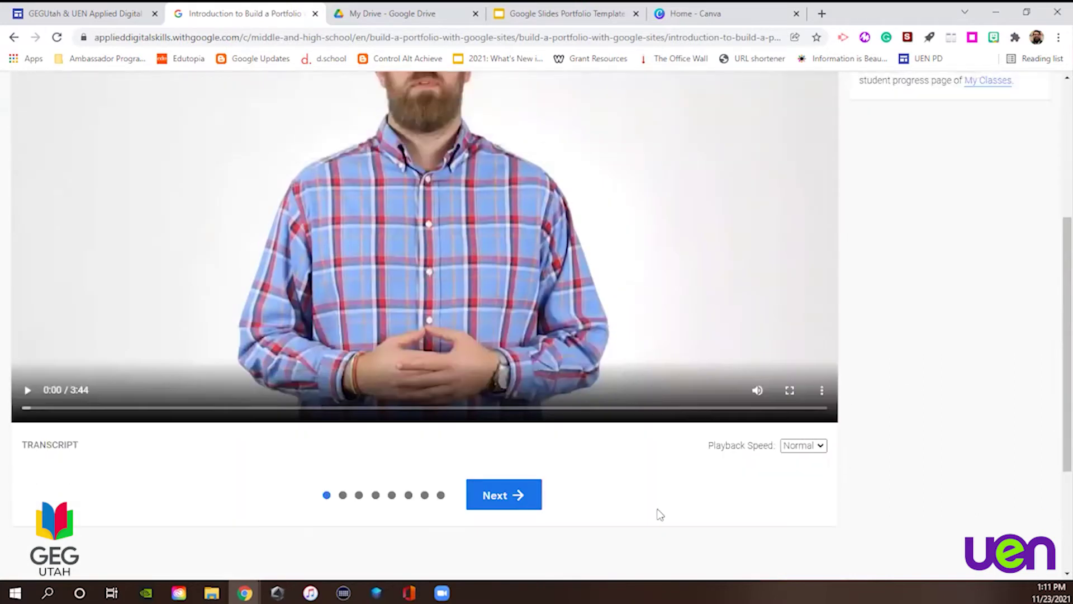
pyautogui.click(527, 500)
pyautogui.scroll(-5, 553, 464)
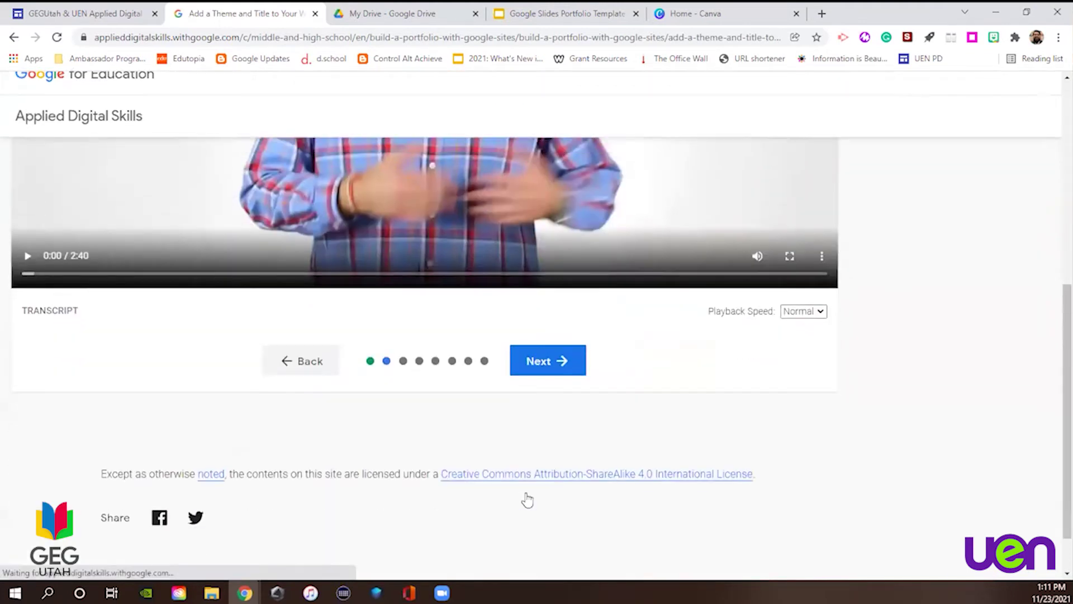
pyautogui.scroll(-5, 542, 392)
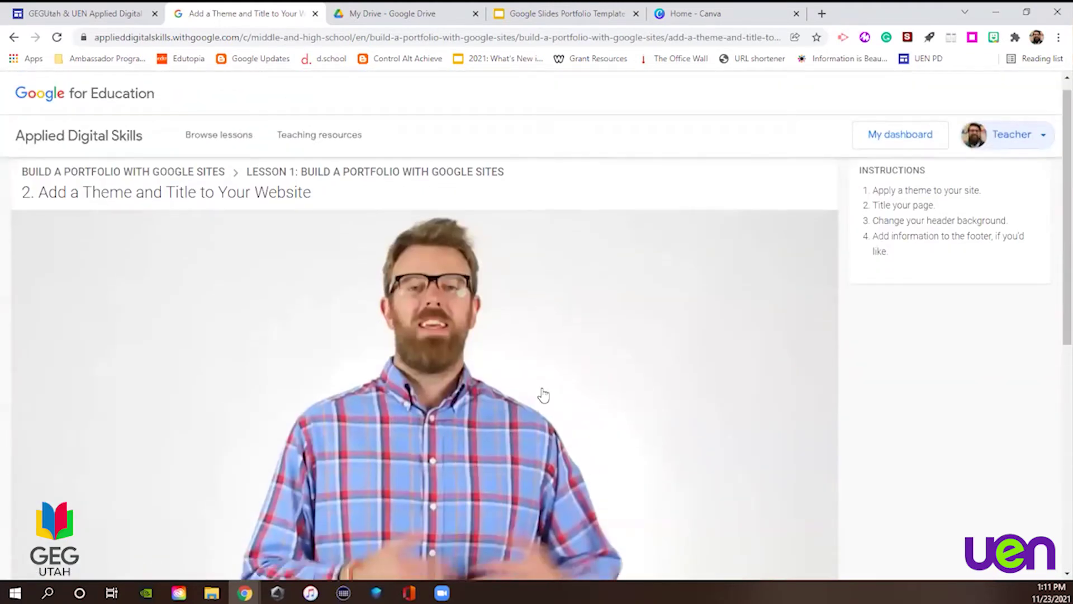
pyautogui.click(548, 363)
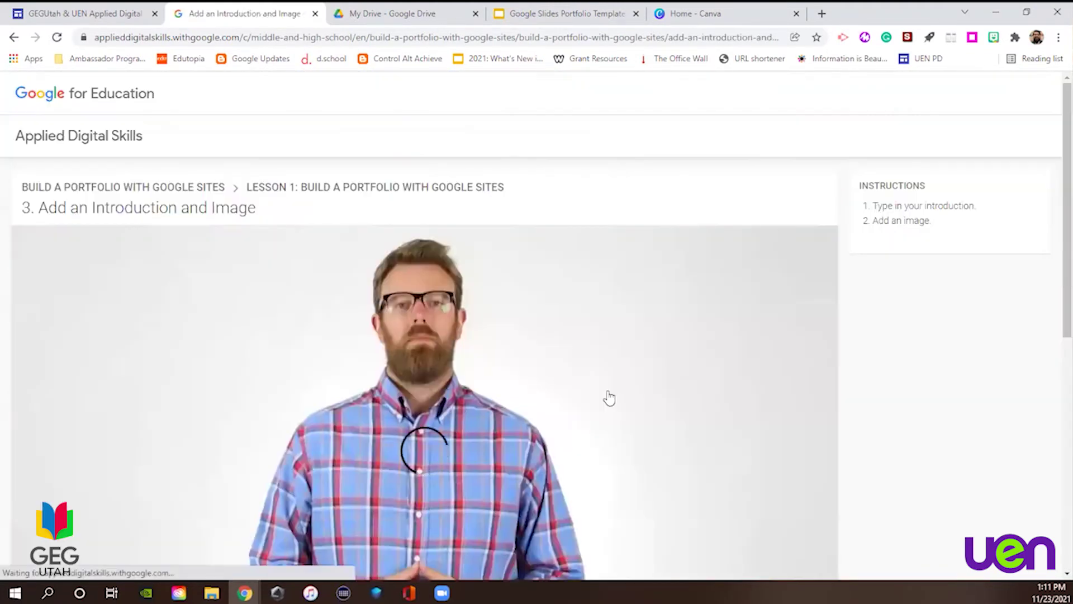
pyautogui.scroll(-5, 609, 398)
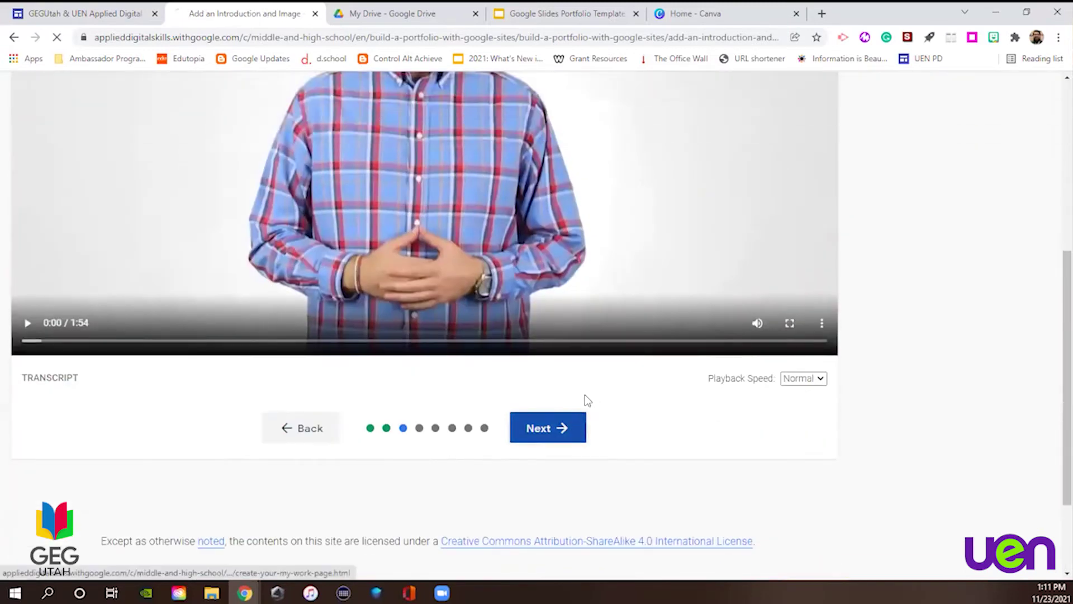
pyautogui.click(582, 416)
# Continue the lesson through Share and Publish Your Site and the Wrap-Up to reach the Quiz activity.
pyautogui.scroll(-5, 584, 400)
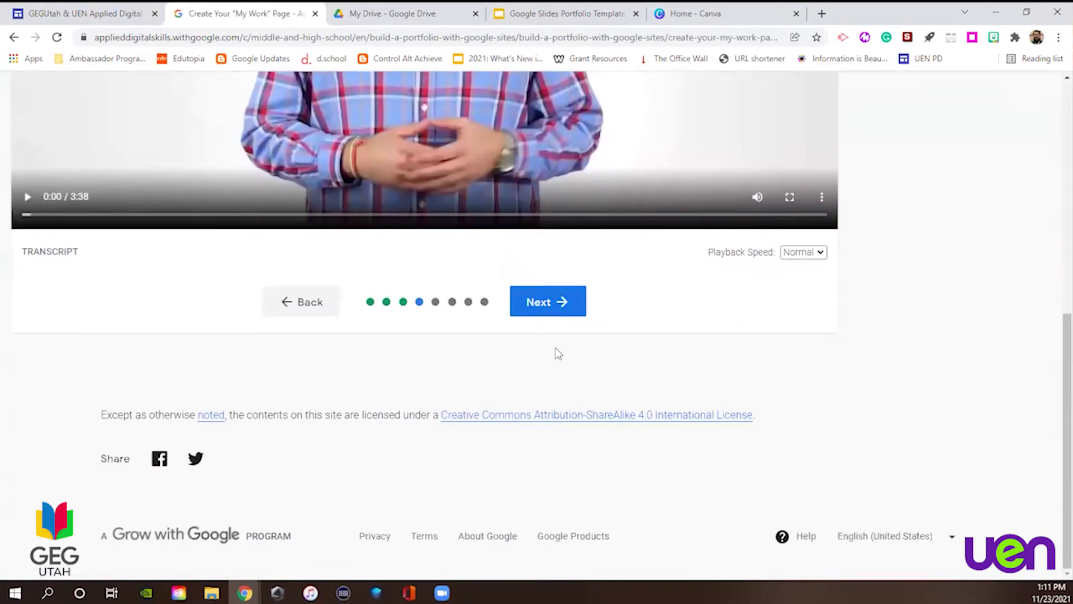
pyautogui.click(561, 302)
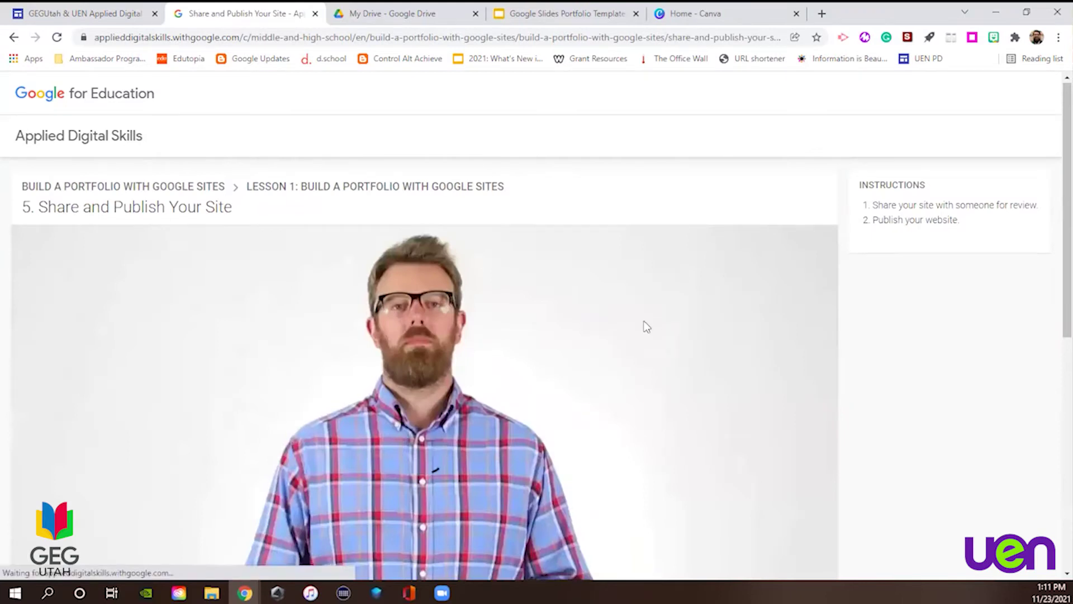
pyautogui.scroll(-5, 600, 359)
pyautogui.click(559, 359)
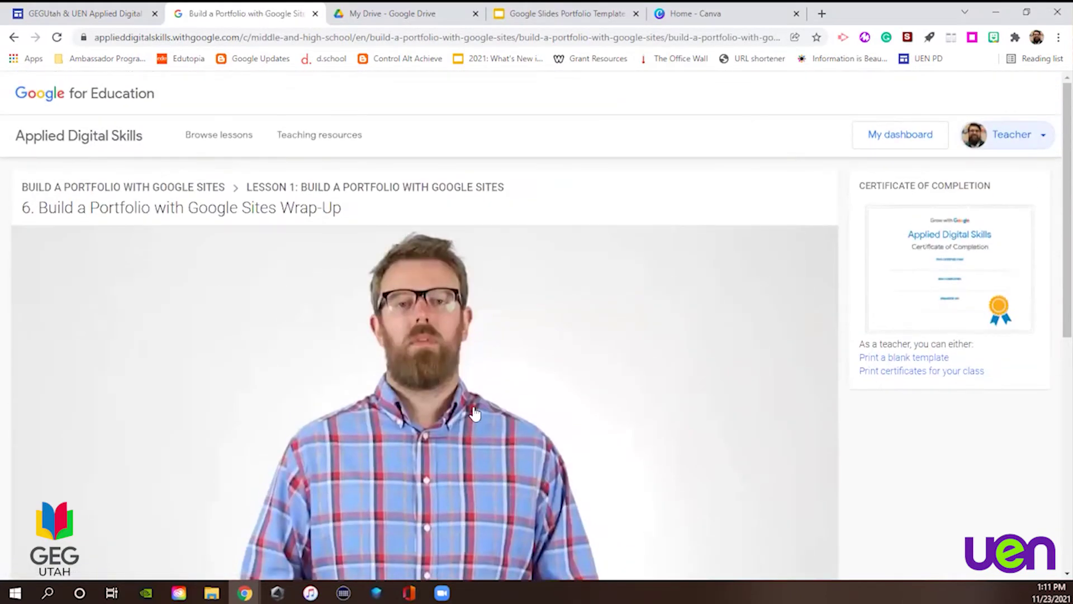
pyautogui.scroll(-5, 474, 414)
pyautogui.click(549, 493)
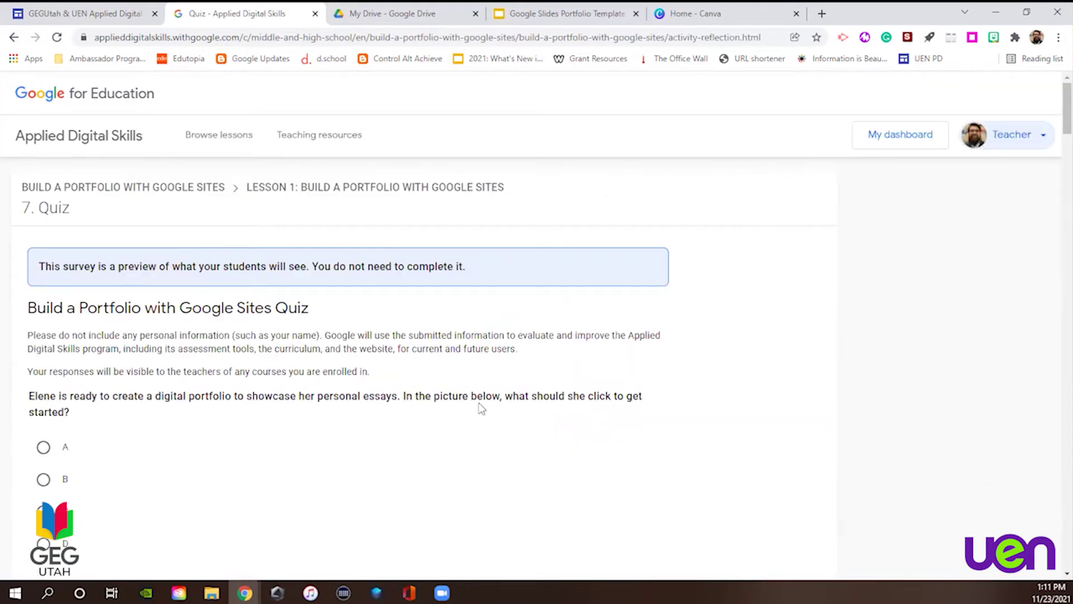
# Review the portfolio quiz questions and continue to the Extensions activity.
pyautogui.scroll(-10, 456, 387)
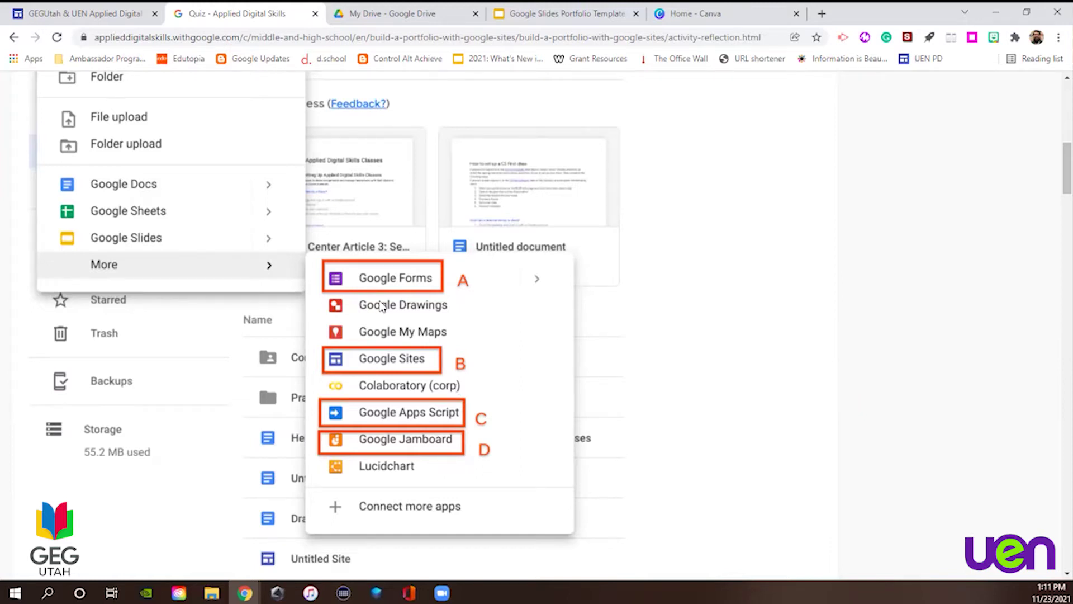
pyautogui.scroll(-20, 380, 306)
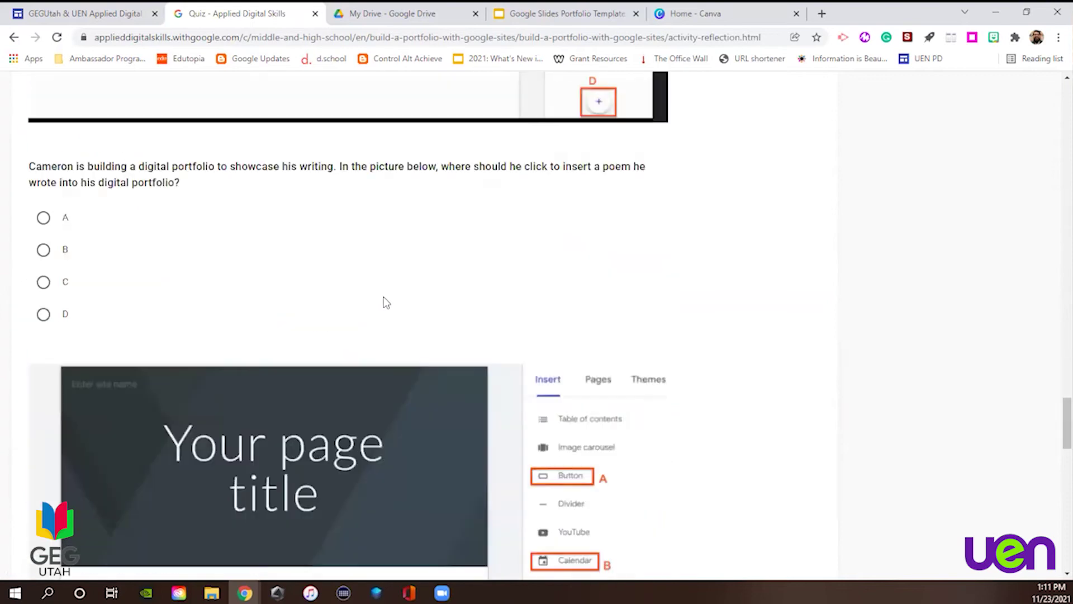
pyautogui.scroll(-20, 386, 302)
pyautogui.click(543, 305)
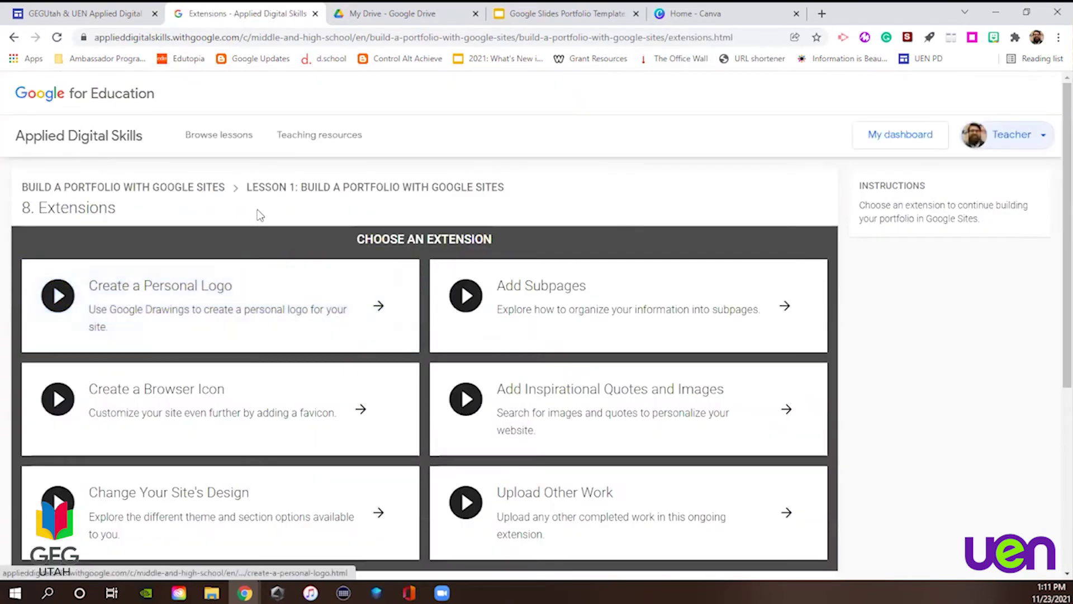
# Review the available extensions, open Create a Personal Logo, and briefly preview its video.
pyautogui.scroll(-2, 941, 406)
pyautogui.scroll(1, 626, 348)
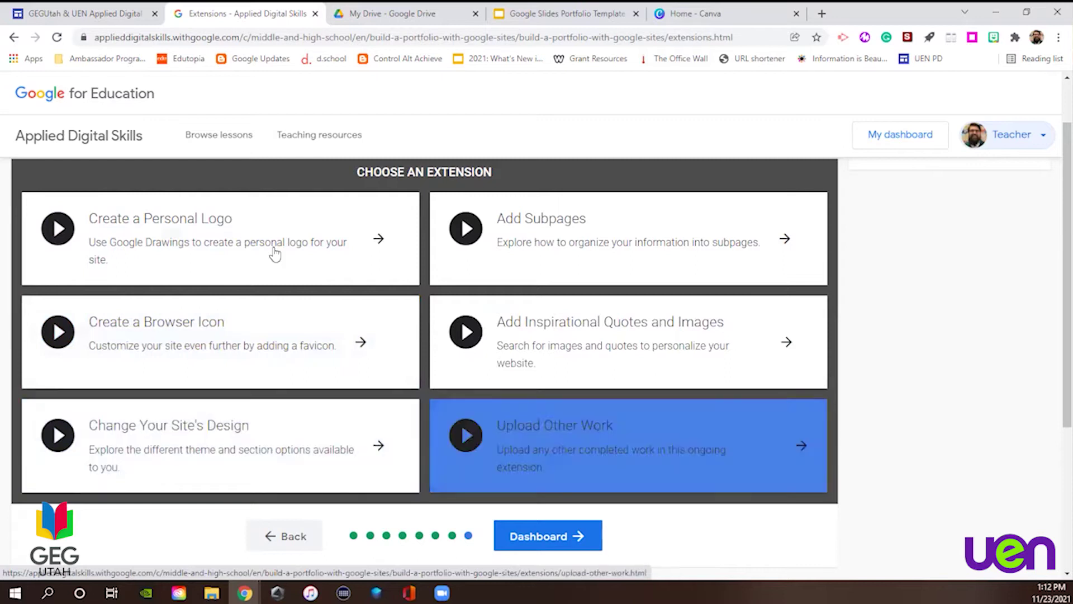
pyautogui.click(239, 243)
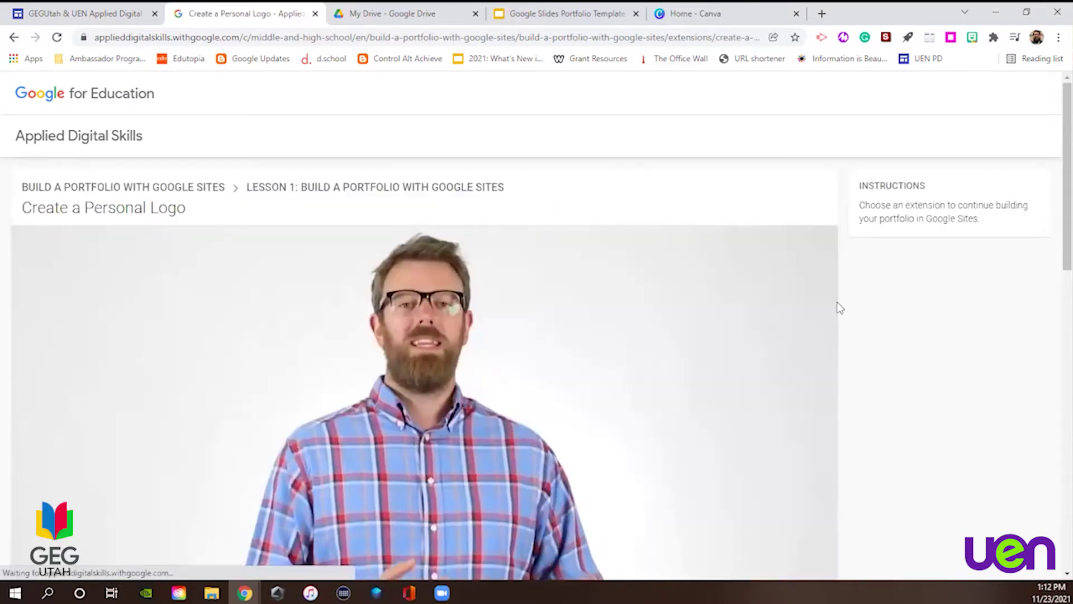
pyautogui.scroll(-4, 178, 450)
pyautogui.click(258, 421)
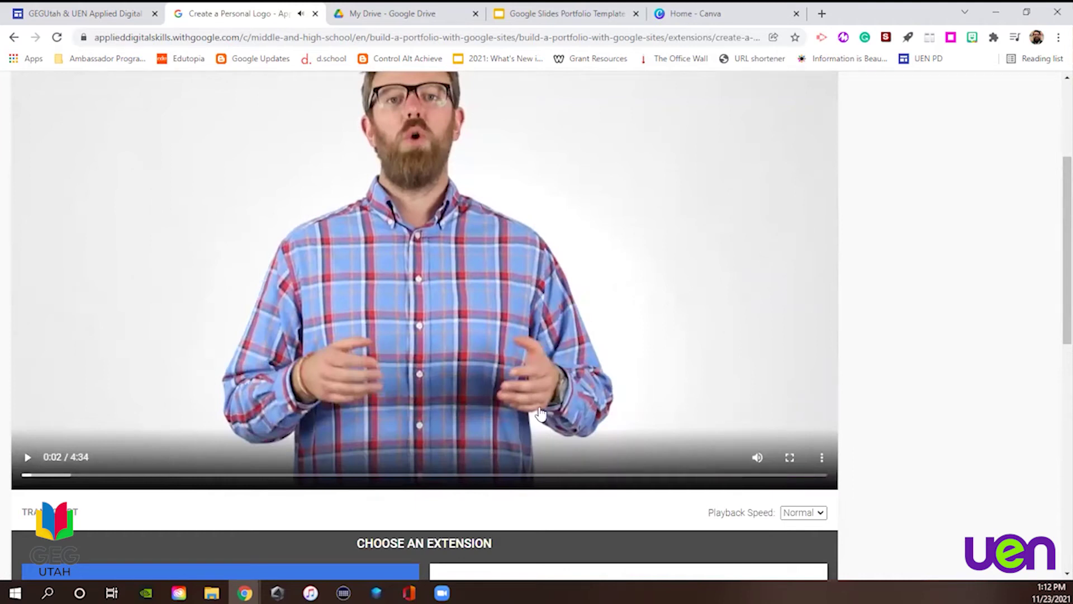
pyautogui.scroll(1, 540, 412)
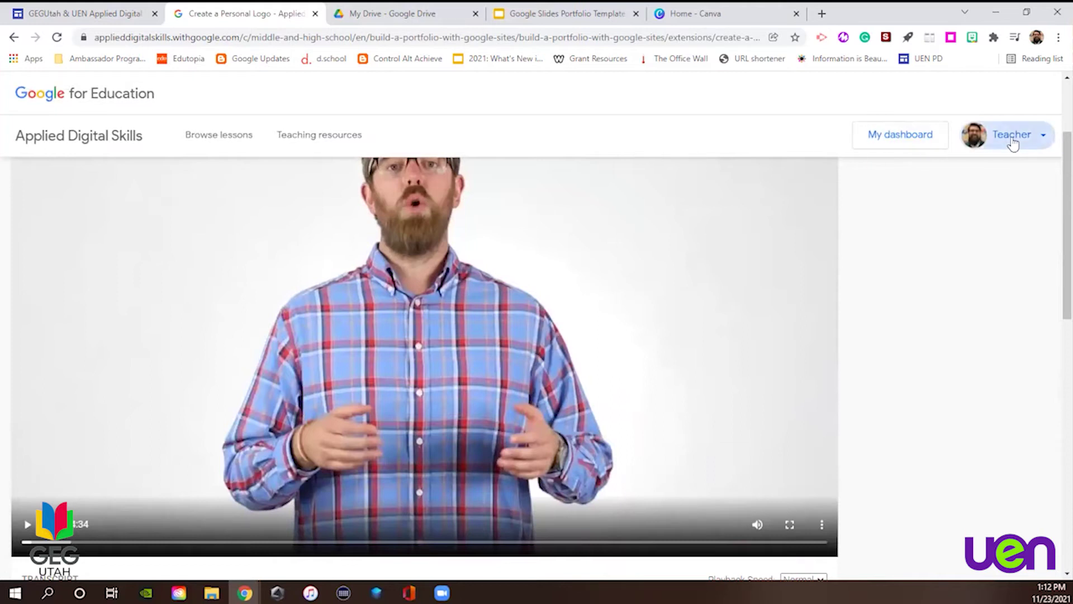
# From the teacher dashboard, open UEN Sample Course and review its current lessons and progress summaries.
pyautogui.click(936, 139)
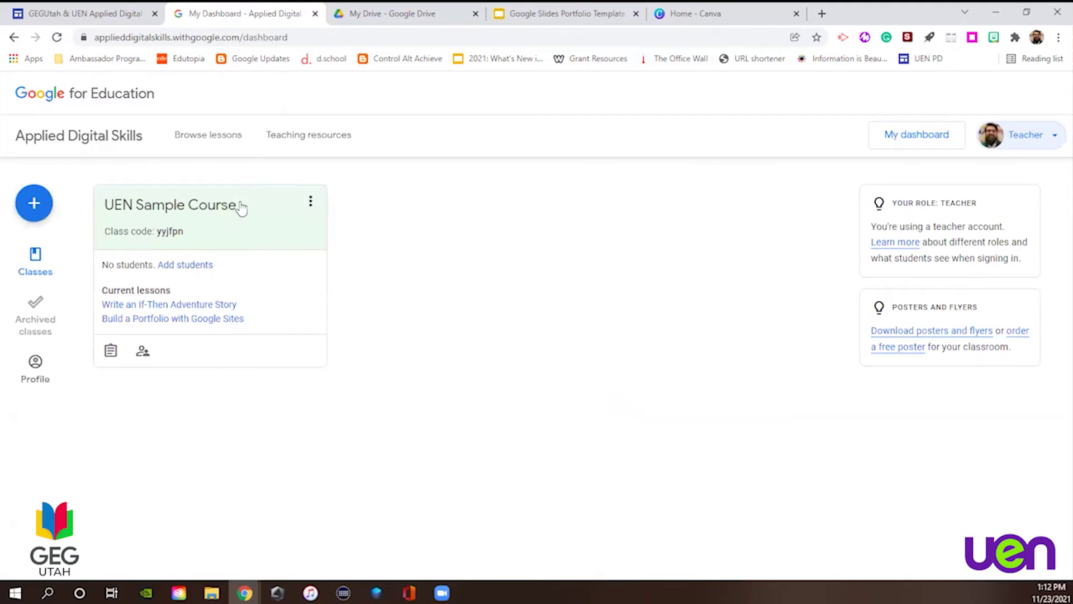
pyautogui.click(189, 206)
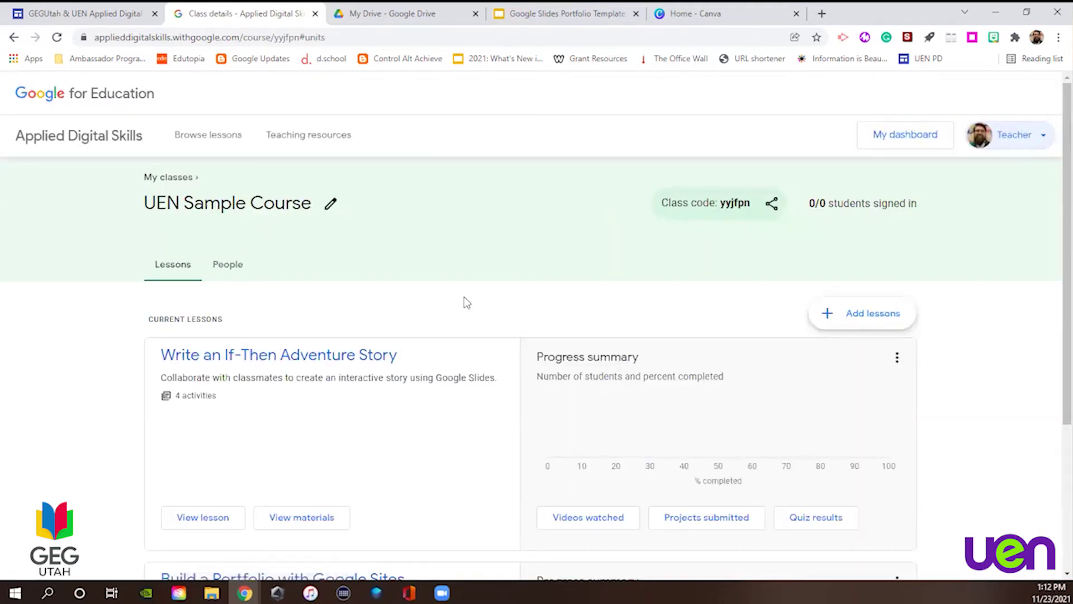
pyautogui.scroll(-3, 508, 375)
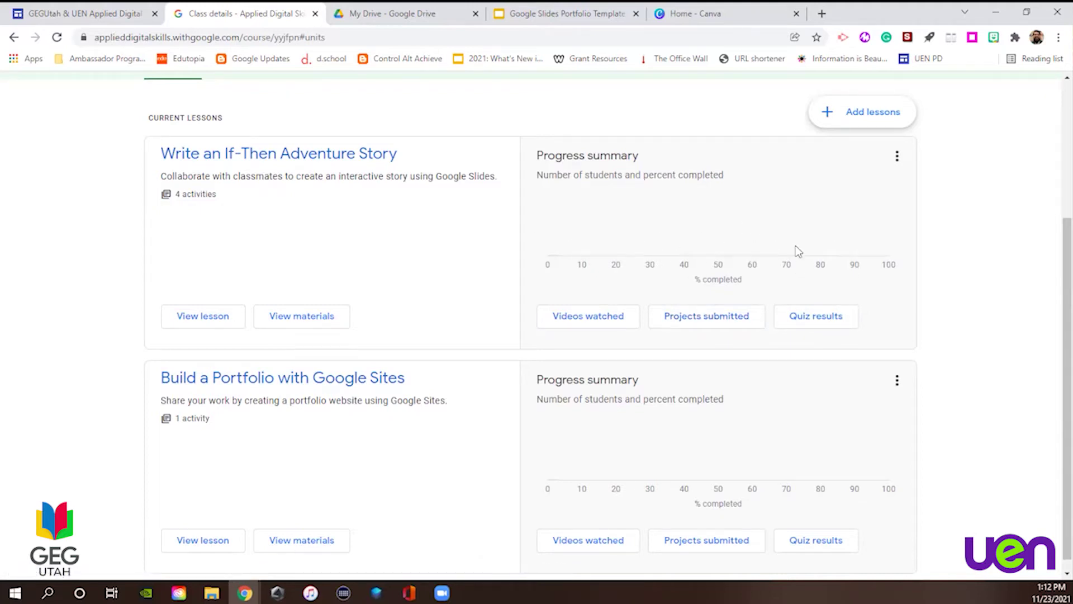
pyautogui.scroll(-1, 882, 323)
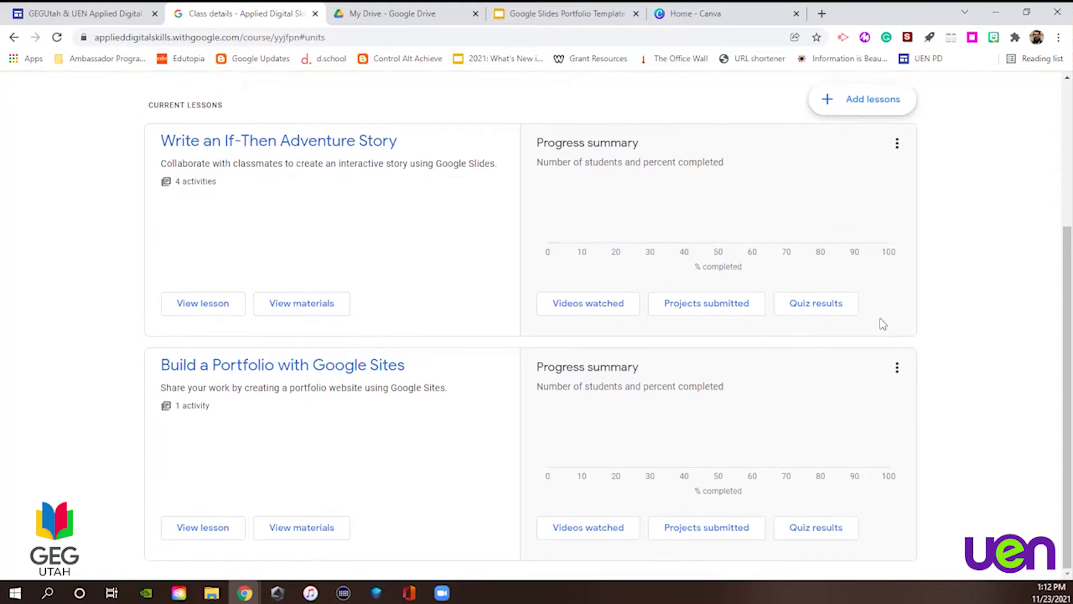
# Check the management options for the Build a Portfolio with Google Sites lesson, and return to the course overview.
pyautogui.click(895, 368)
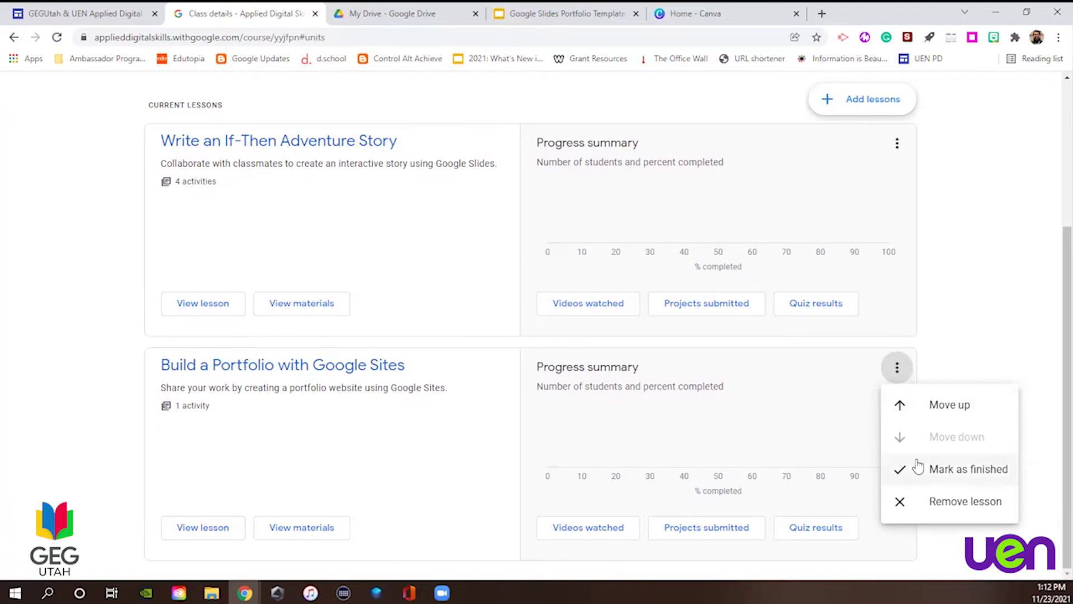
pyautogui.scroll(2, 962, 197)
pyautogui.click(963, 196)
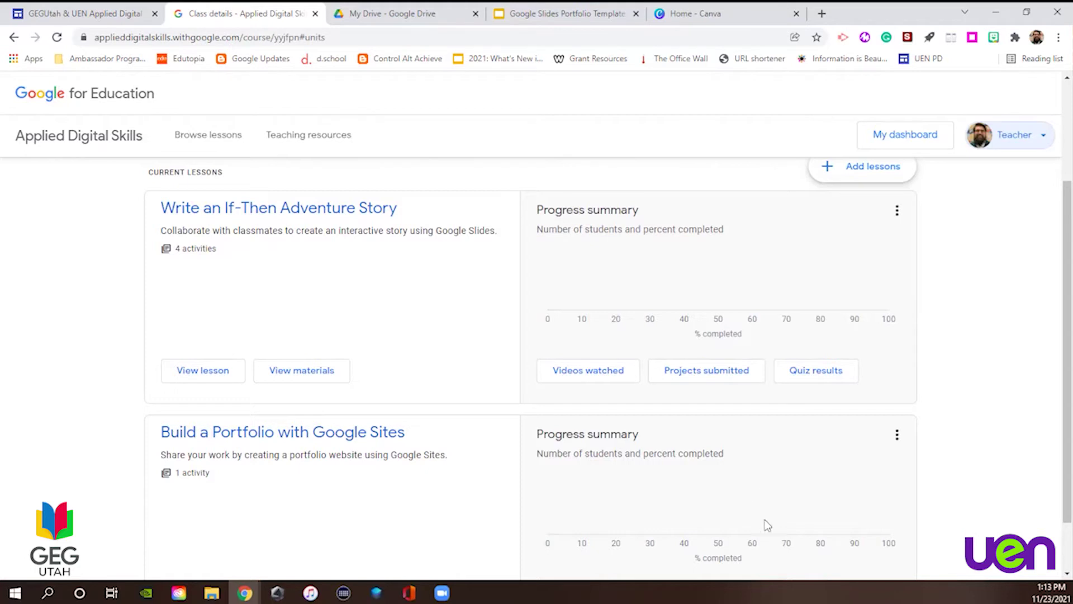
pyautogui.scroll(3, 597, 242)
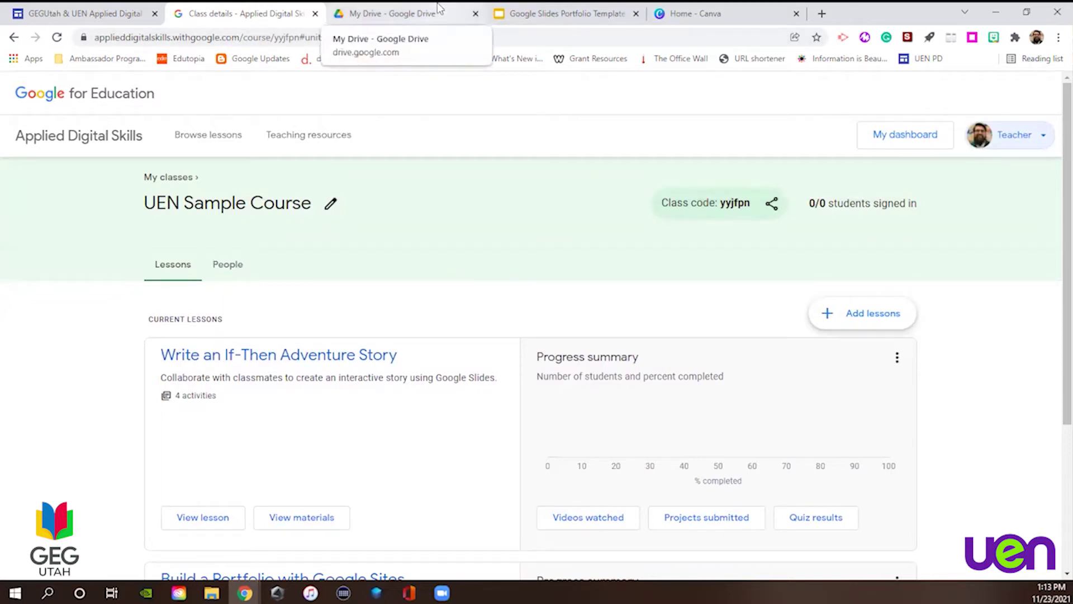
# Switch to Google Drive and examine where Google Sites appears among the new-item types, without creating anything.
pyautogui.click(395, 14)
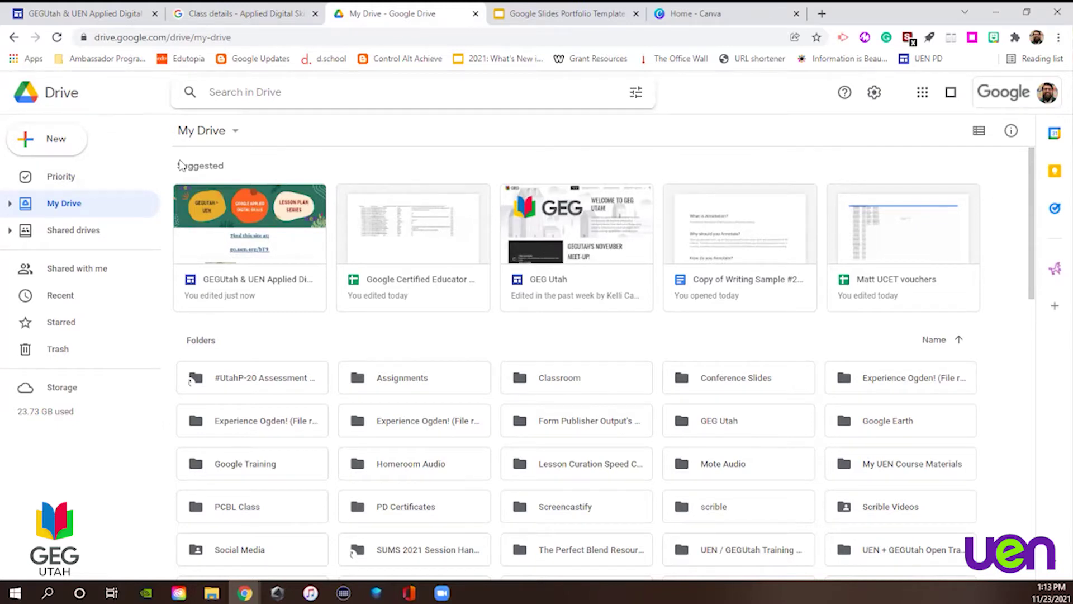
pyautogui.click(52, 138)
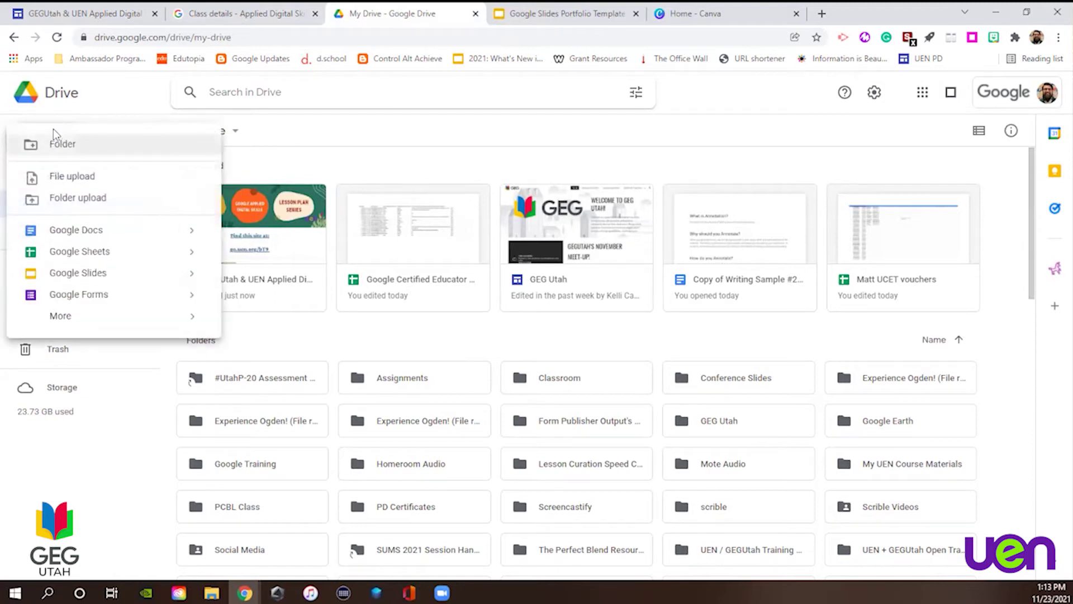
pyautogui.moveTo(132, 319)
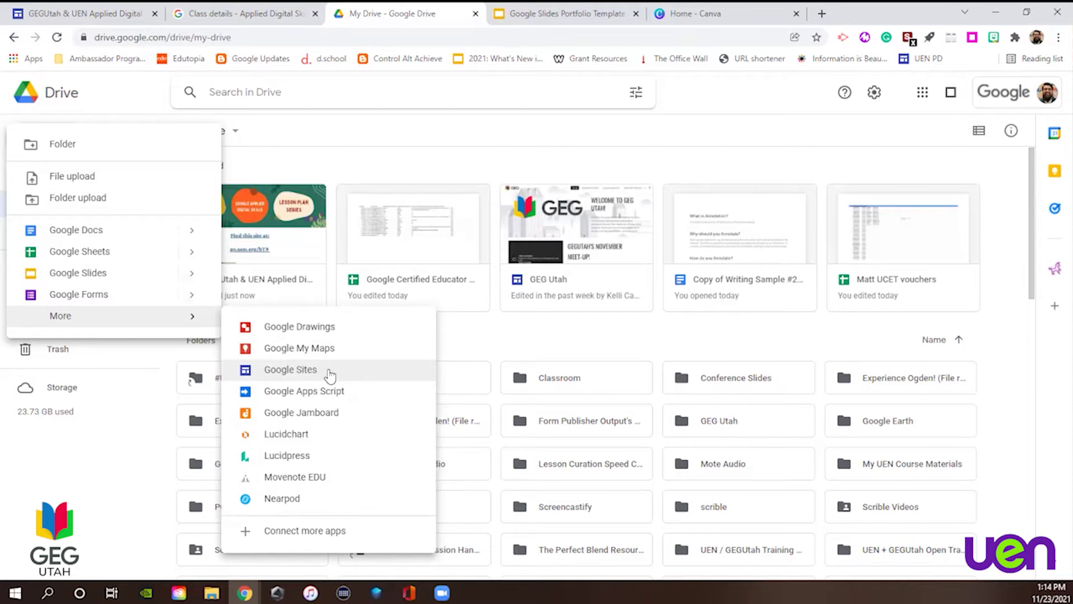
pyautogui.click(529, 333)
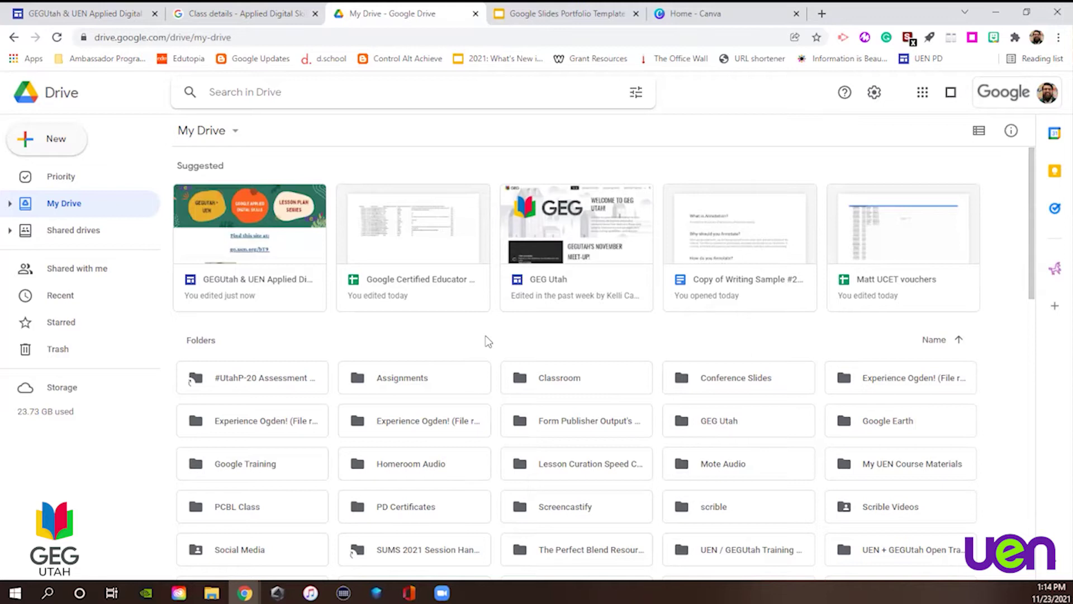
# Create a folder named "Google Sites Portfolio Templates" in My Drive and open it.
pyautogui.rightClick(494, 343)
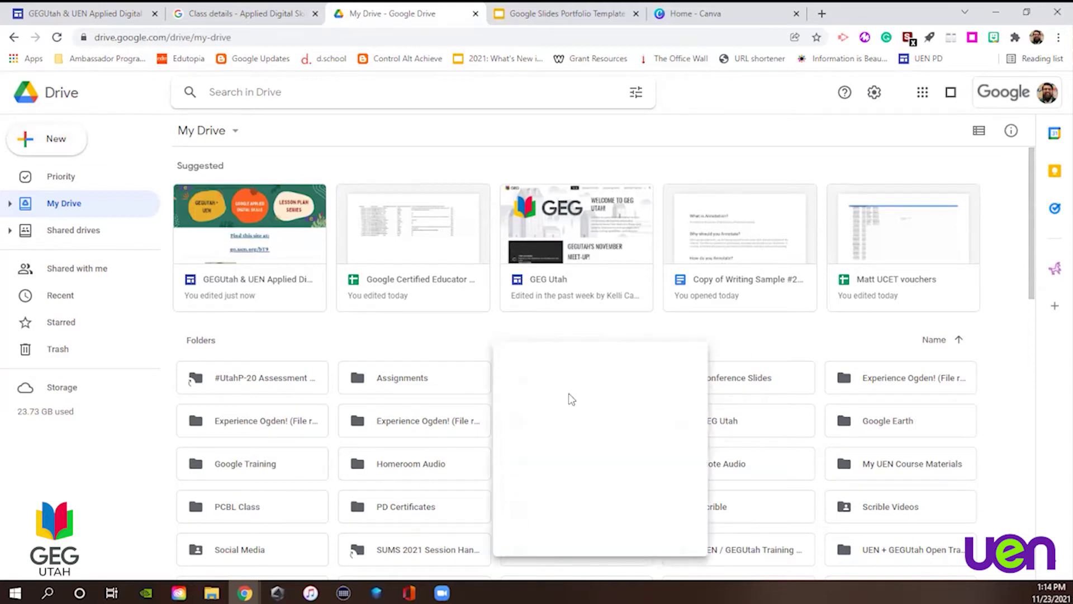
pyautogui.click(568, 391)
pyautogui.write('G')
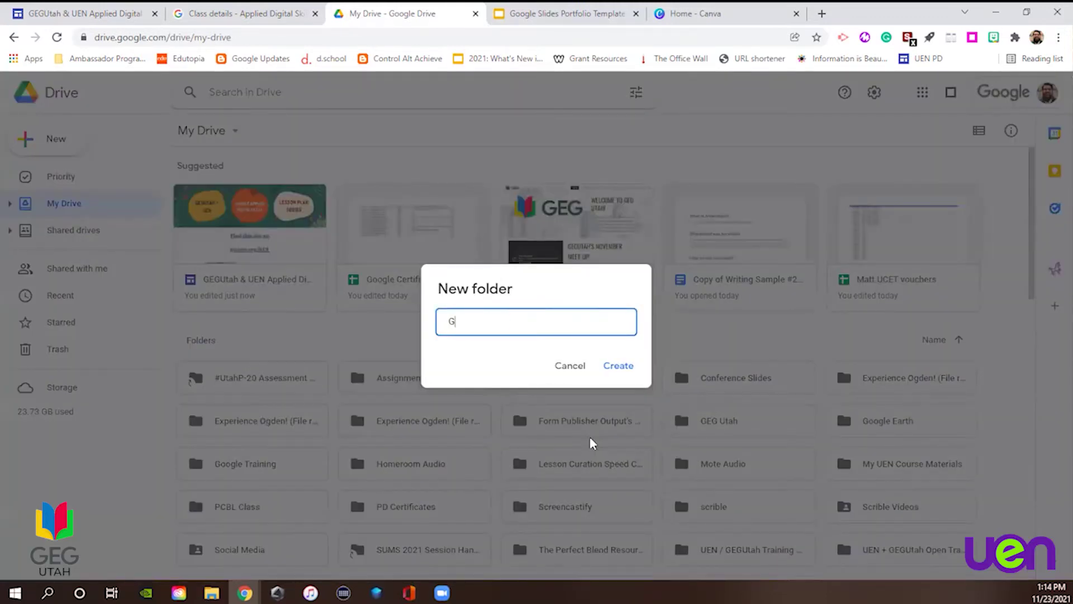
pyautogui.write('oogle Sites Portfolio Templates')
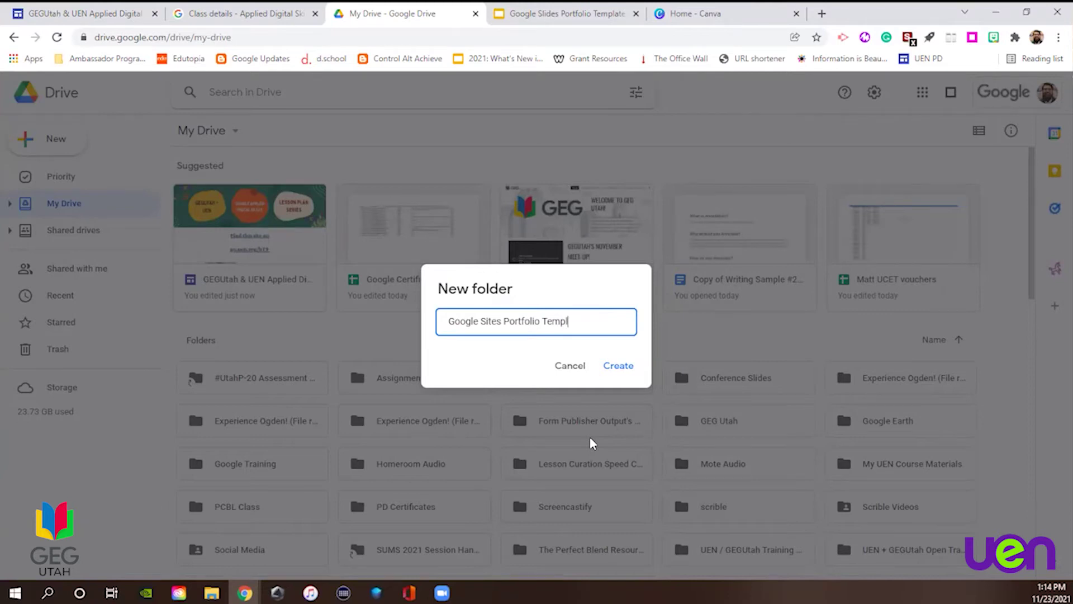
pyautogui.click(622, 365)
pyautogui.doubleClick(280, 330)
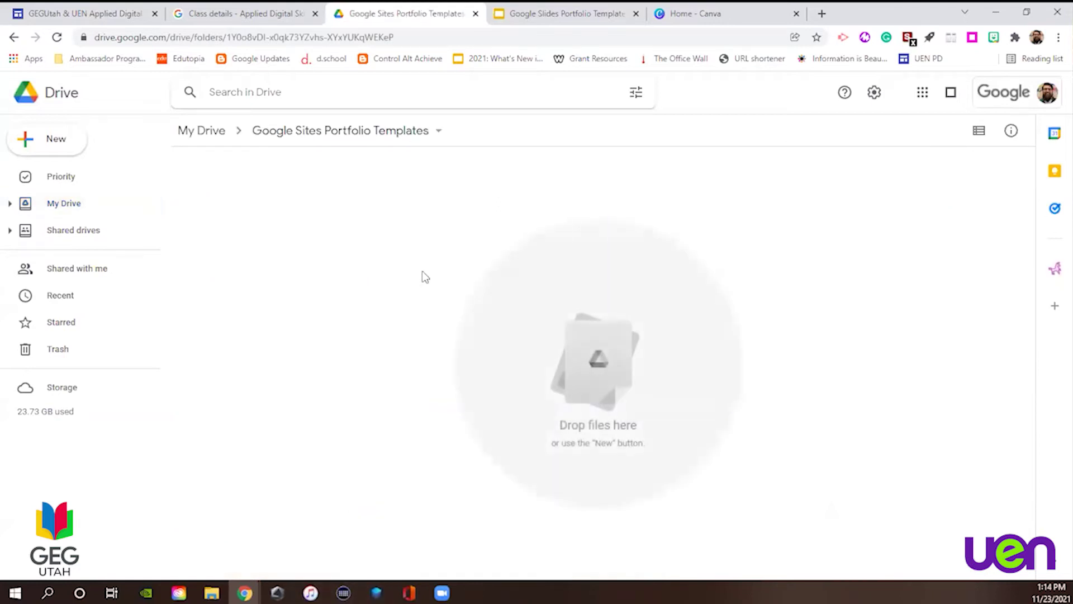
# Create a blank Google Site inside the open templates folder and insert an empty text box below the page header.
pyautogui.rightClick(422, 274)
pyautogui.moveTo(513, 464)
pyautogui.rightClick(274, 213)
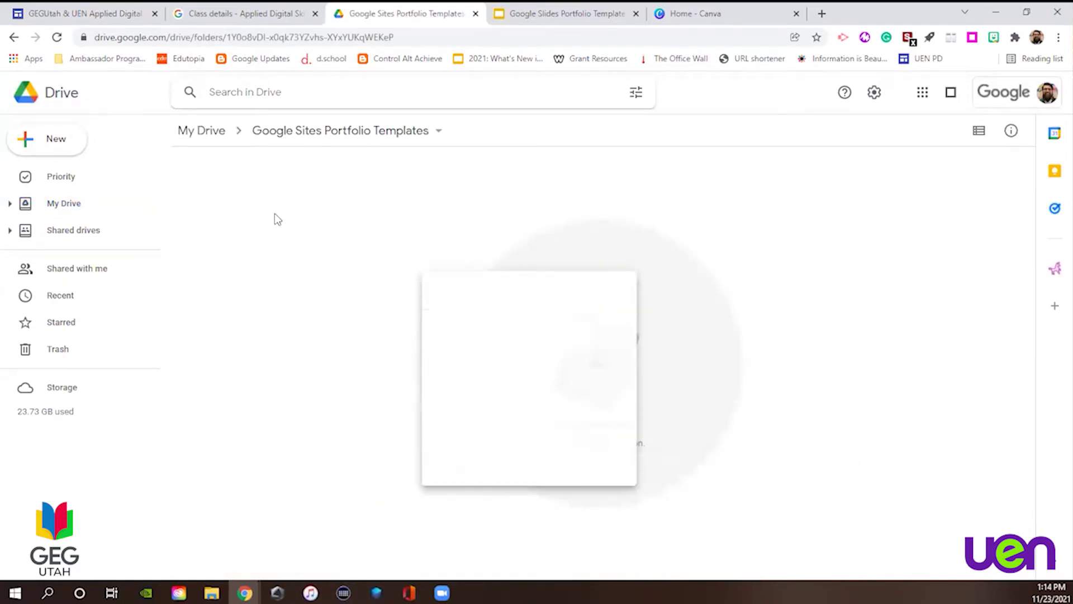
pyautogui.moveTo(340, 411)
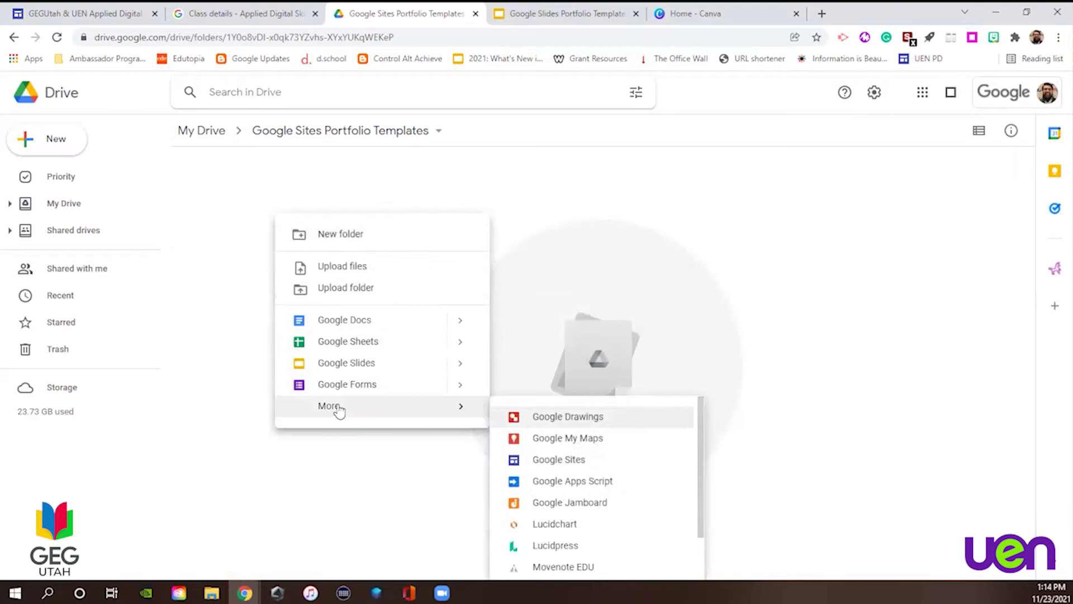
pyautogui.click(596, 460)
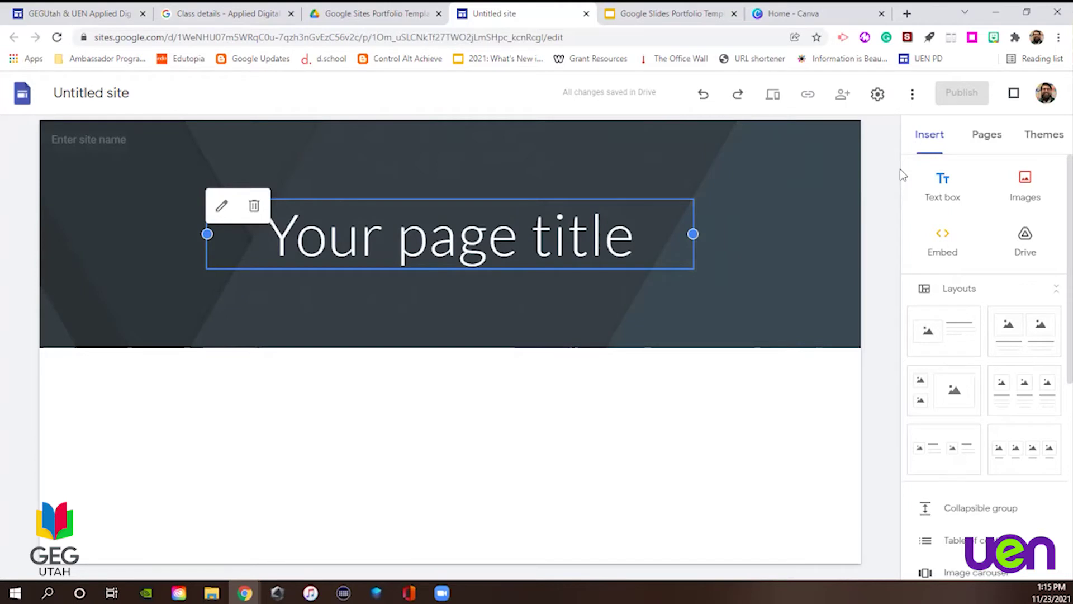
pyautogui.click(948, 189)
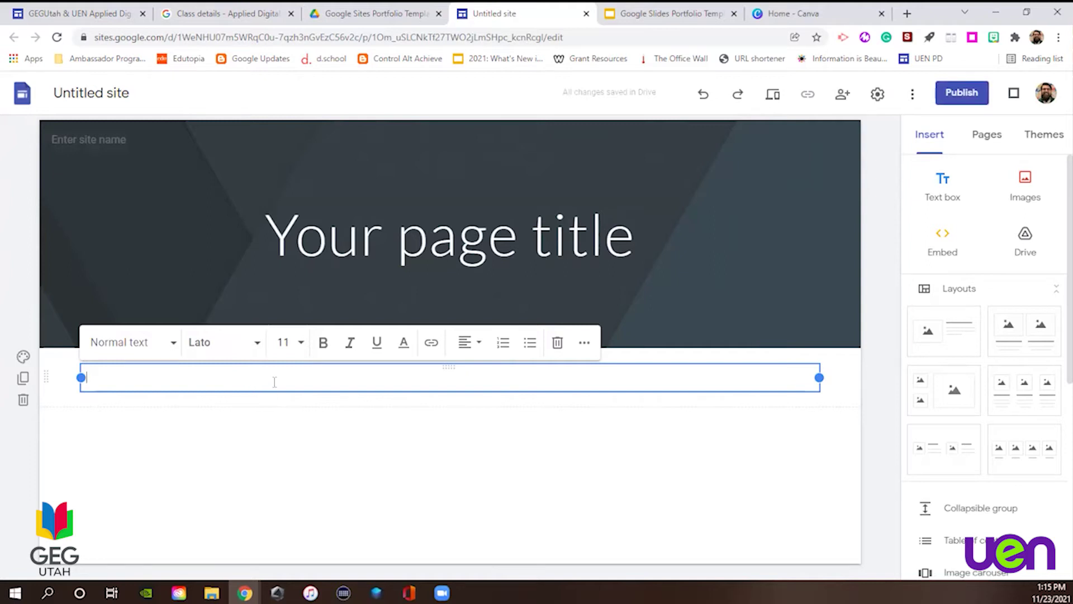
# Enter "This is your starting point." in the empty text box below the page header.
pyautogui.write('This is yo')
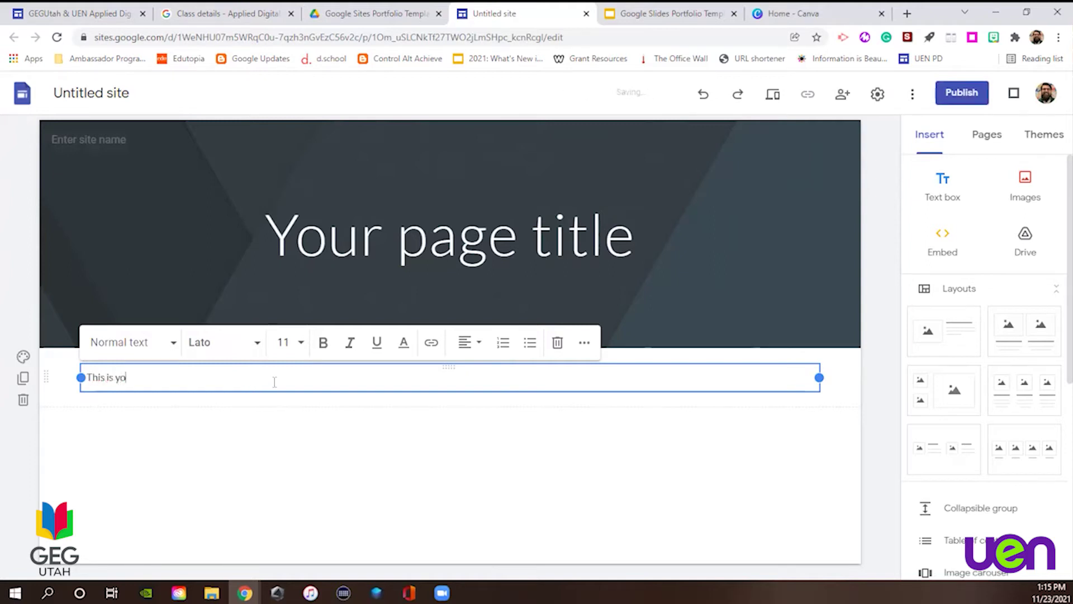
pyautogui.write('ur starting point.')
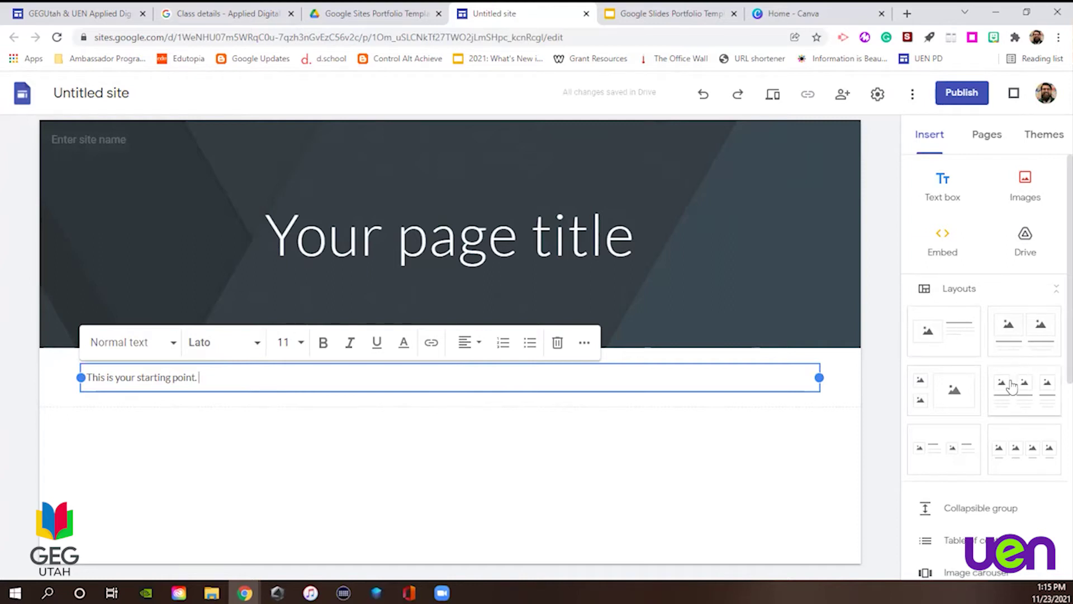
# Add a three-column image-and-text layout below the text box and check which content types its first placeholder accepts.
pyautogui.click(993, 385)
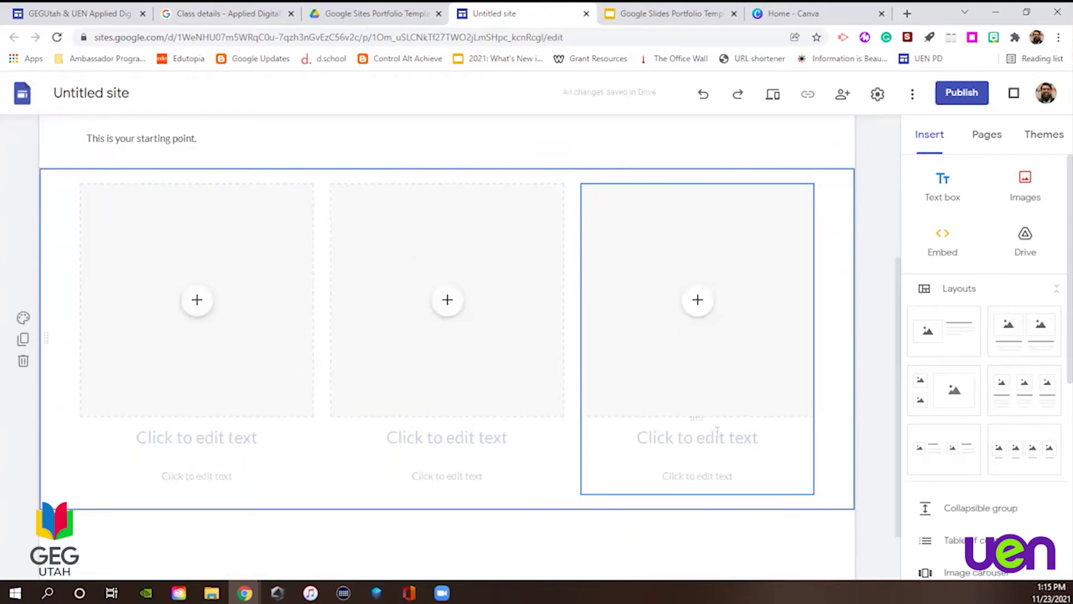
pyautogui.click(202, 305)
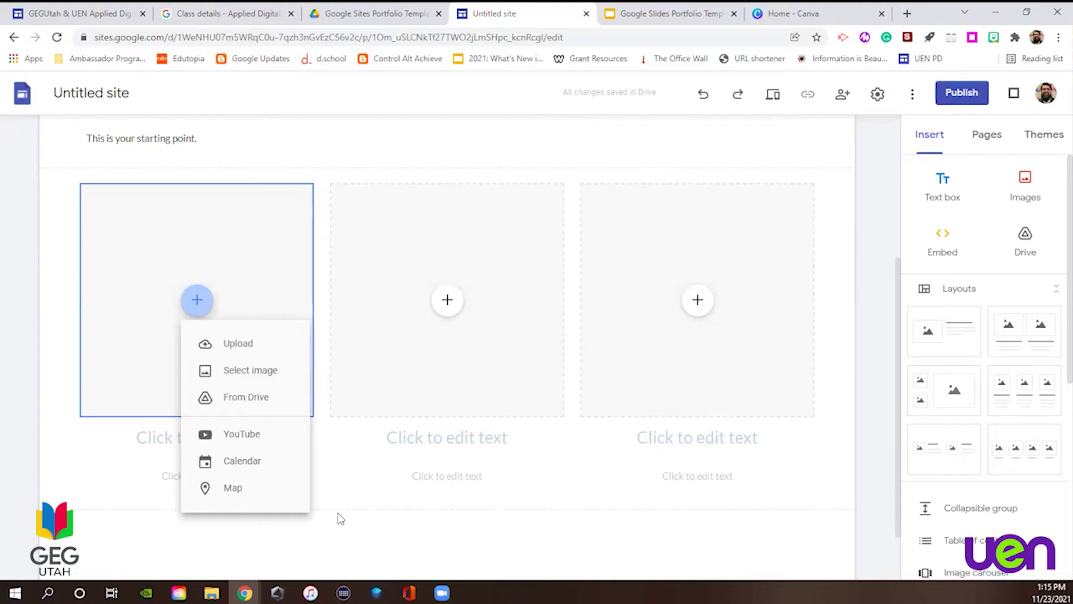
pyautogui.click(323, 458)
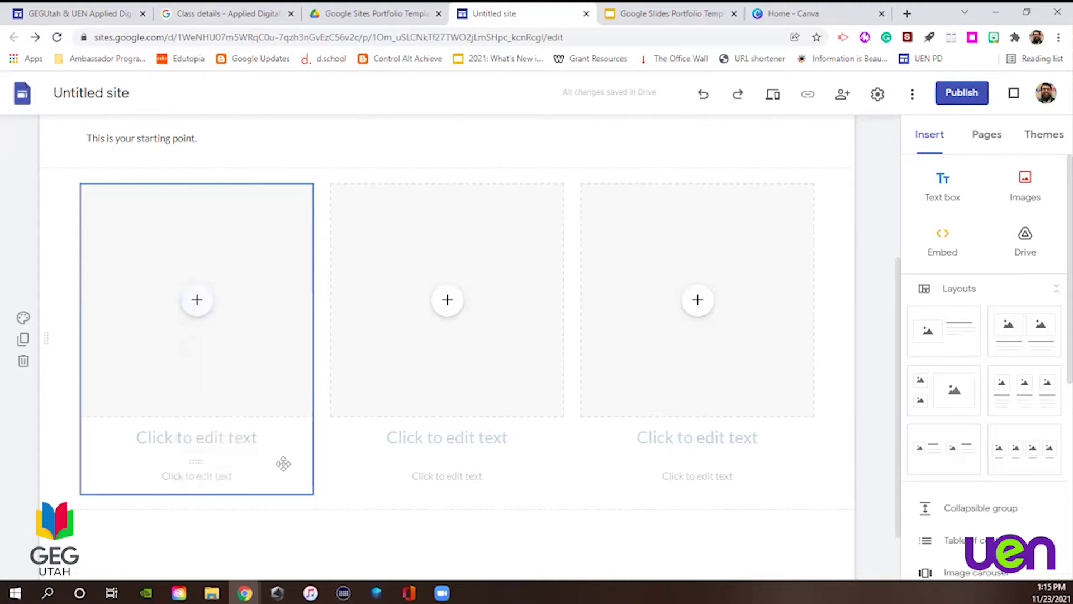
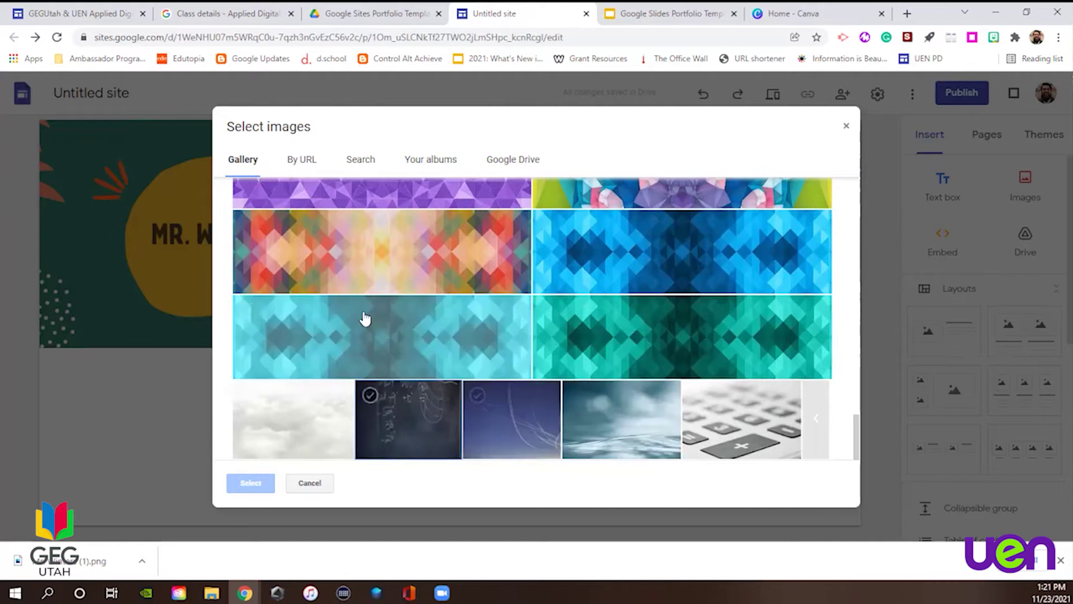
# Close the image picker without choosing an image, and try a single-image-and-text layout with its image placeholder moved to the right of the text.
pyautogui.click(310, 483)
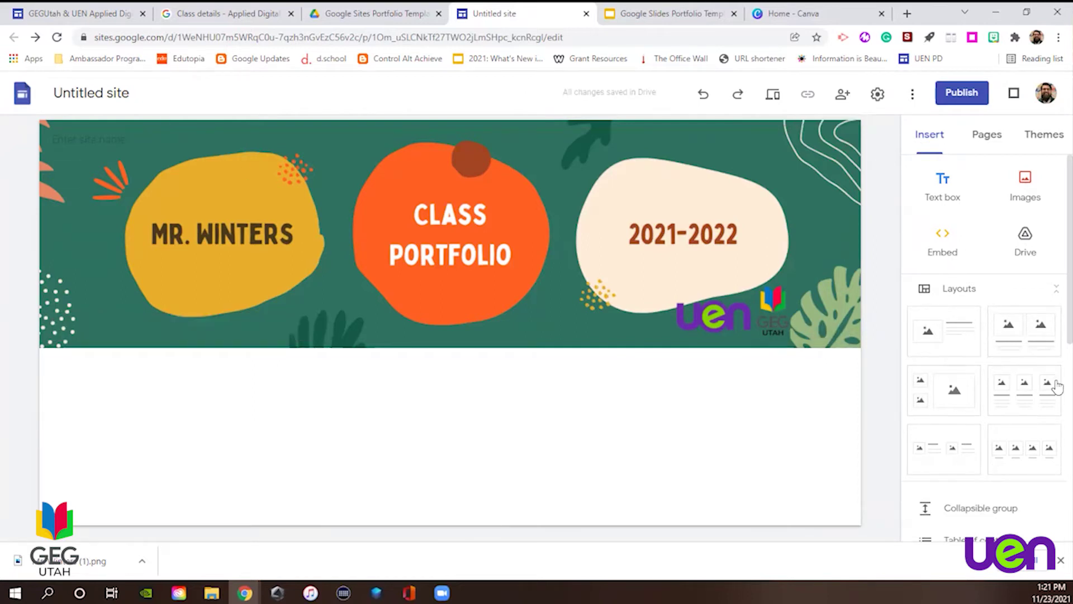
pyautogui.click(949, 333)
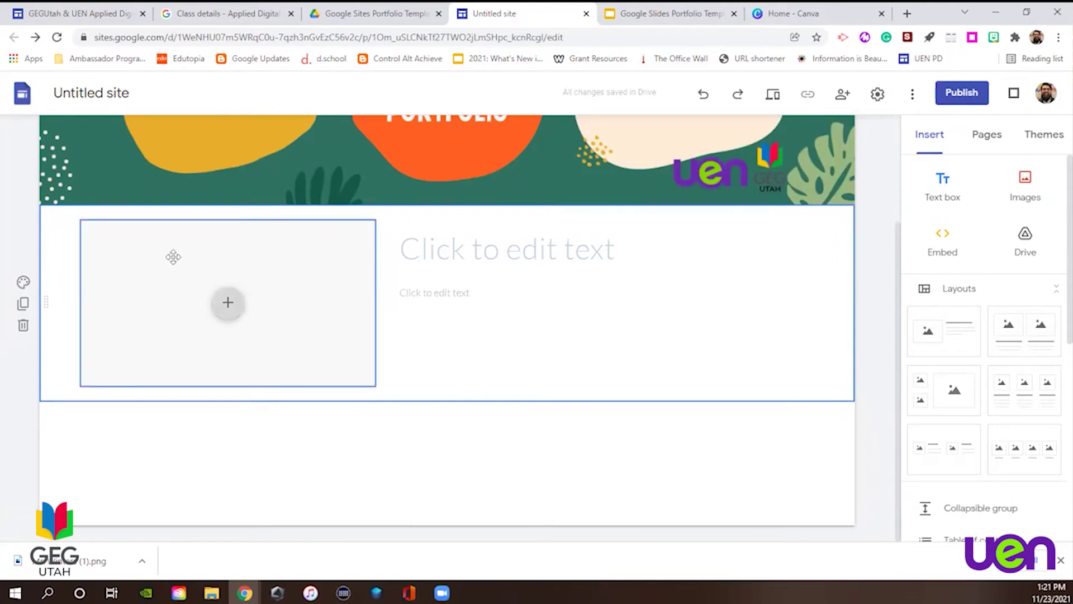
pyautogui.click(207, 255)
pyautogui.moveTo(179, 260); pyautogui.dragTo(818, 235)
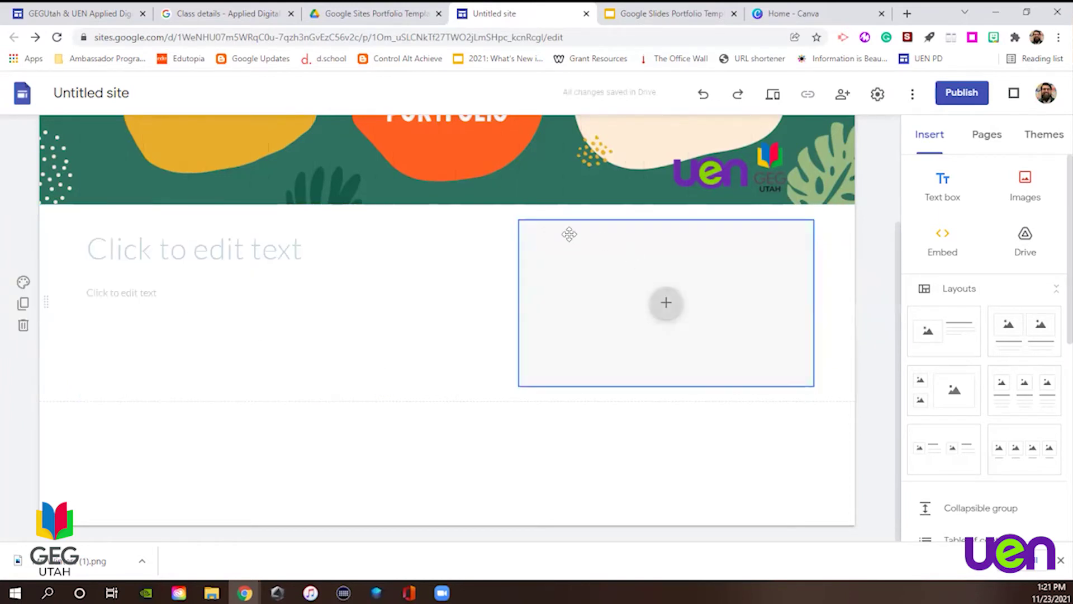
pyautogui.moveTo(623, 272); pyautogui.dragTo(243, 386)
pyautogui.scroll(-2, 497, 331)
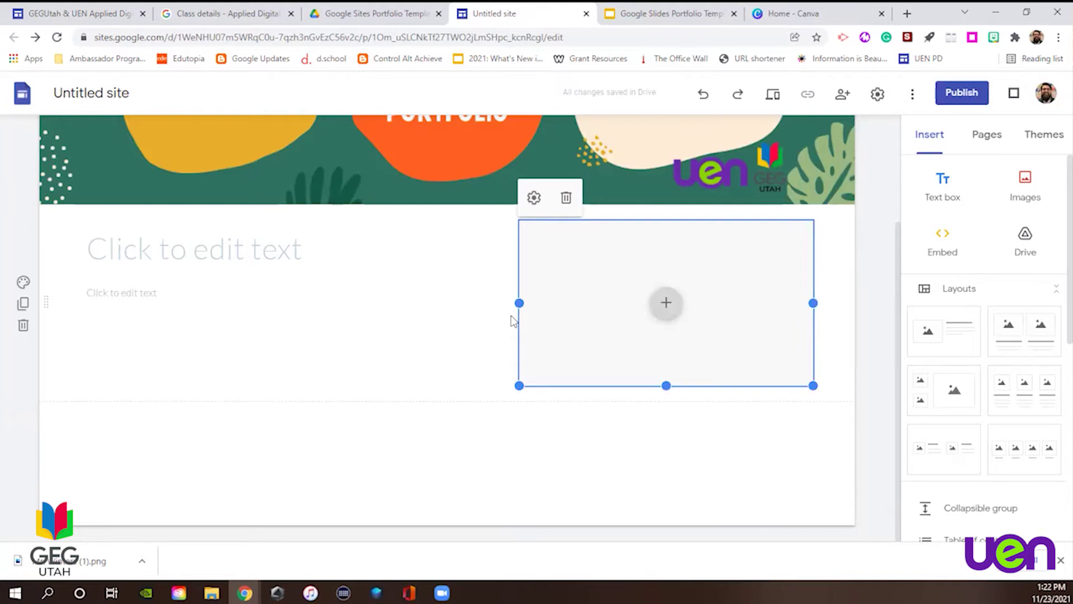
pyautogui.hotkey('ctrl', 'z')
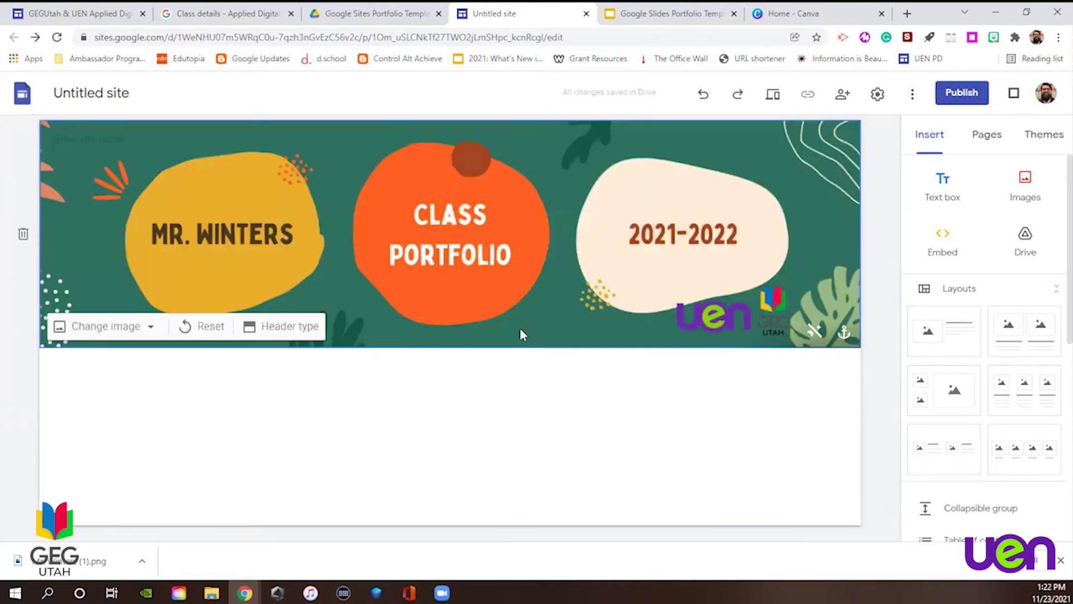
# Insert a layout with an image beside text below the header, and enter "Please state your first and last name." as its title.
pyautogui.click(941, 335)
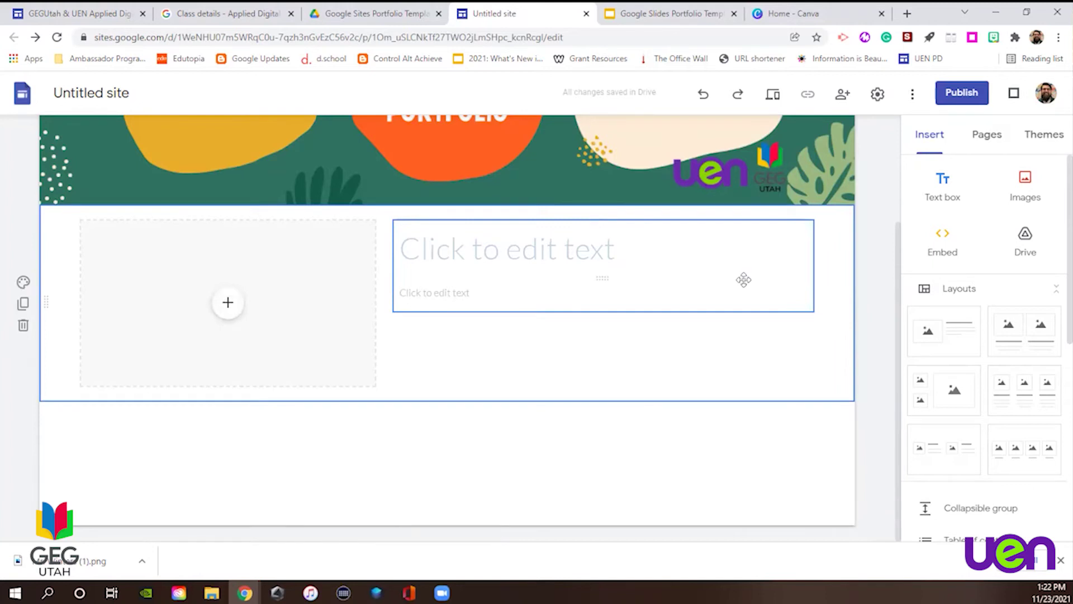
pyautogui.click(569, 260)
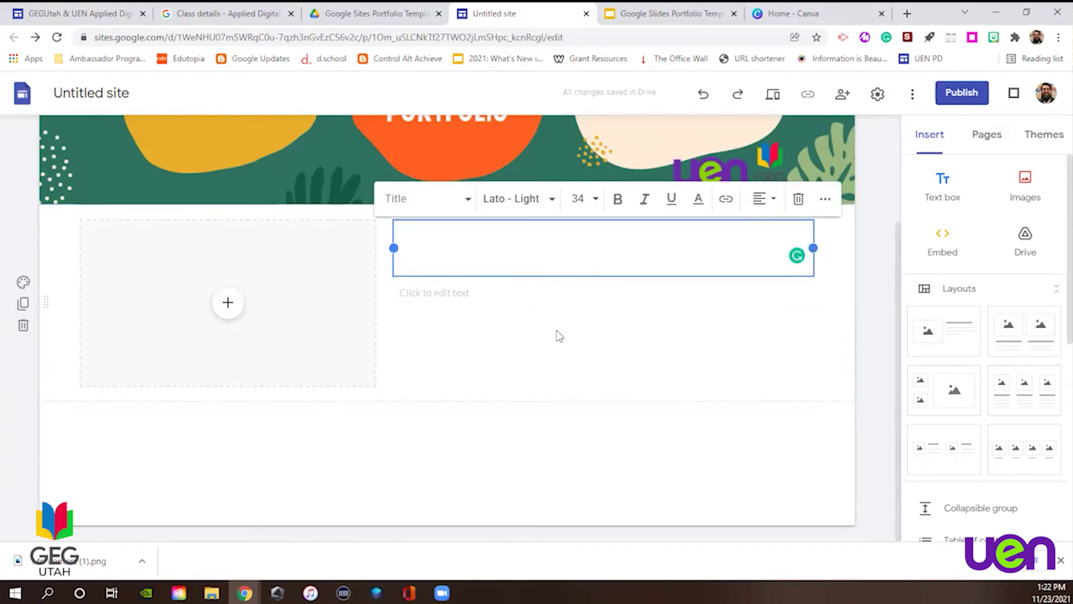
pyautogui.write('Please st')
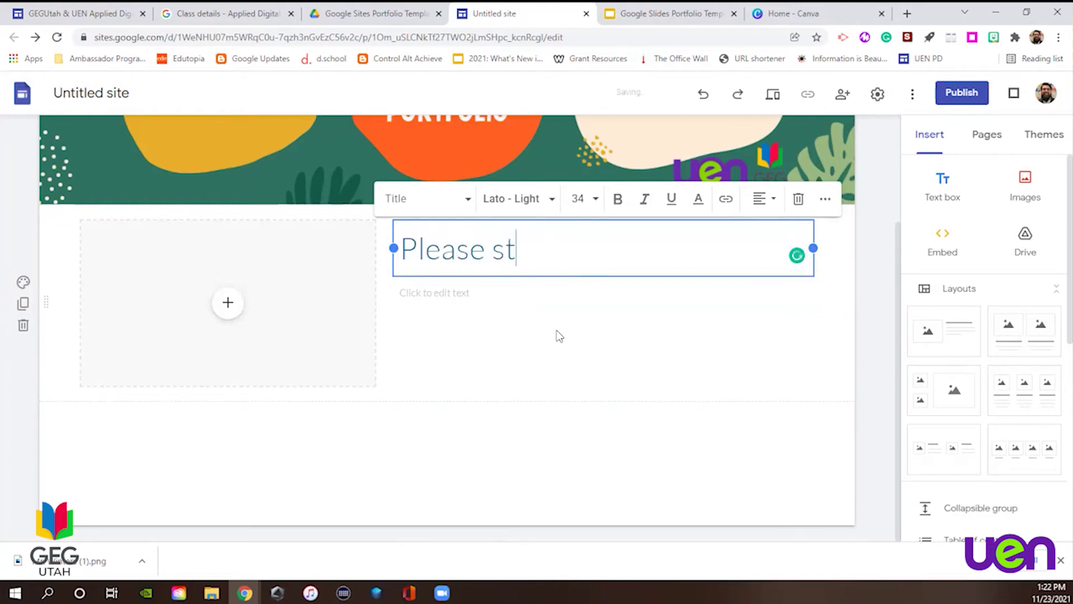
pyautogui.write('ate your first a')
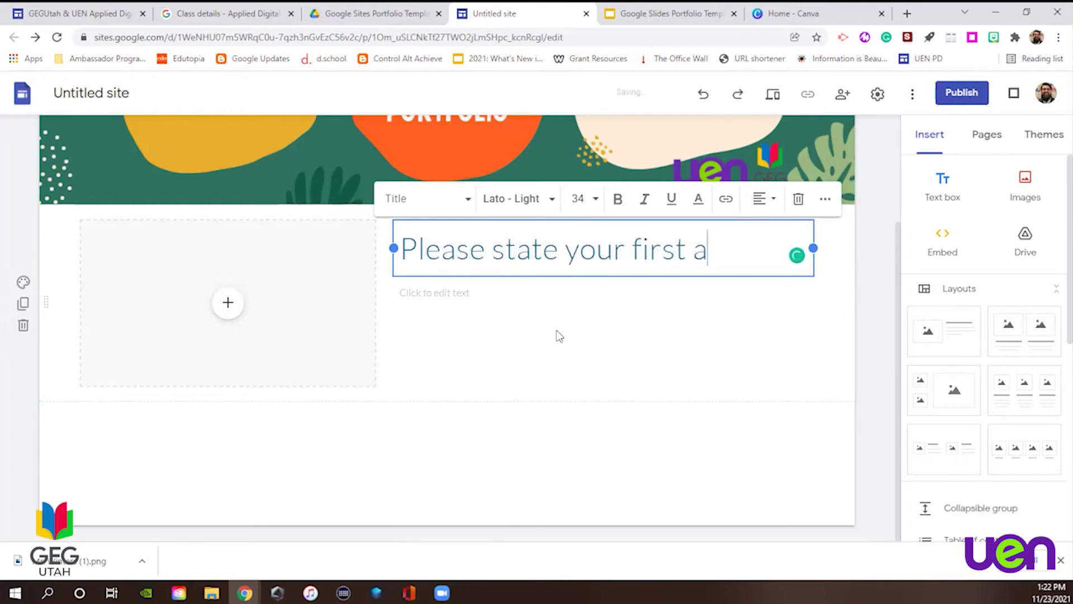
pyautogui.write('nd last name.')
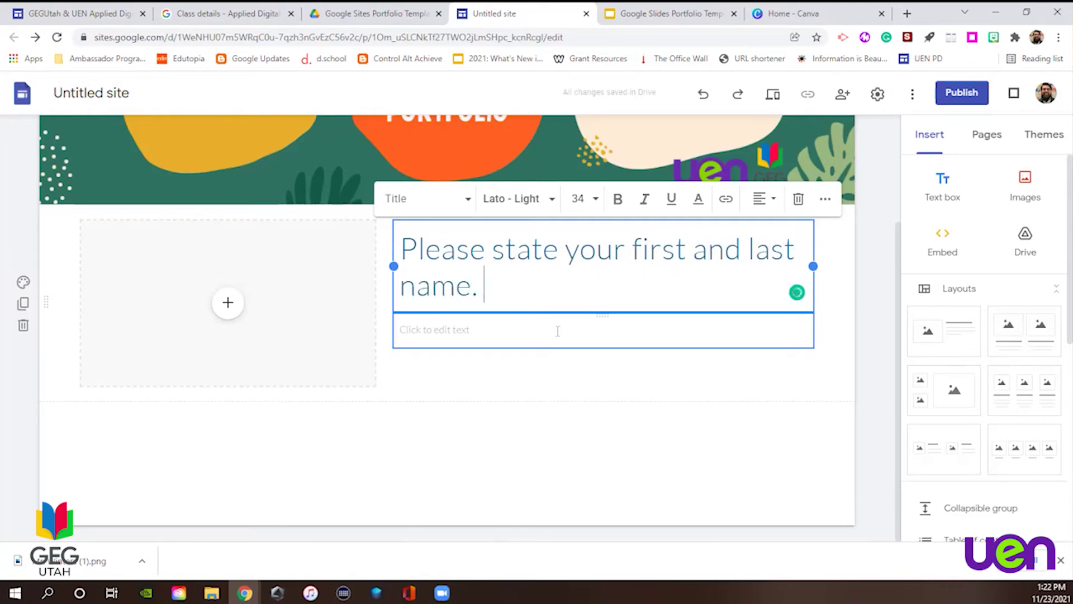
# Enter "Please write a 100 words biographical statement." as the body text under the title.
pyautogui.click(476, 328)
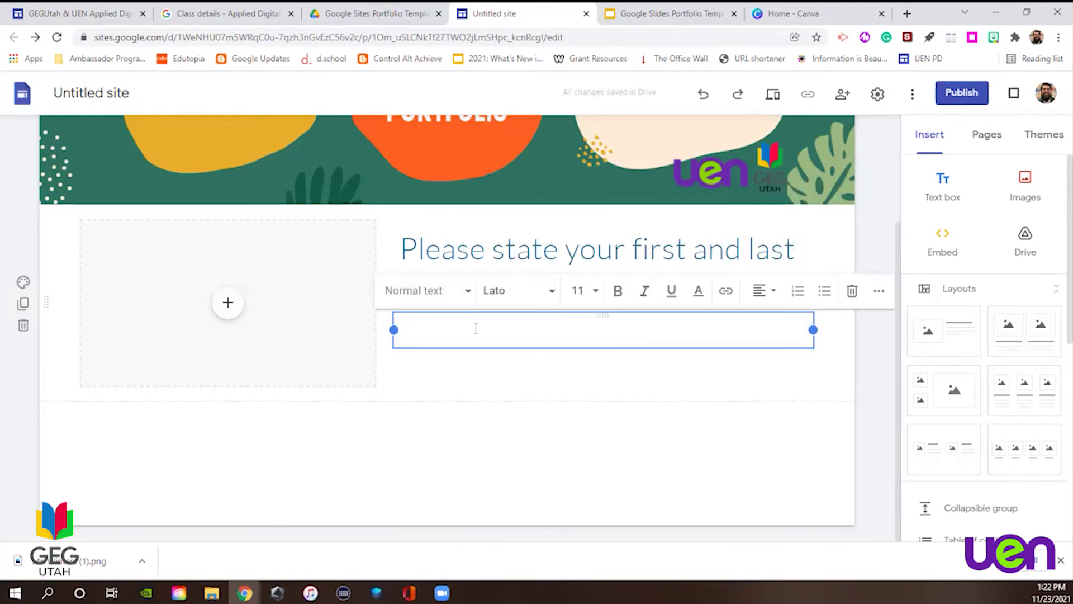
pyautogui.write('Active')
pyautogui.press('BackSpace')
pyautogui.press('BackSpace')
pyautogui.press('BackSpace')
pyautogui.press('BackSpace')
pyautogui.press('BackSpace')
pyautogui.press('BackSpace')
pyautogui.write('Please write a')
pyautogui.write(' 1-')
pyautogui.write('00')
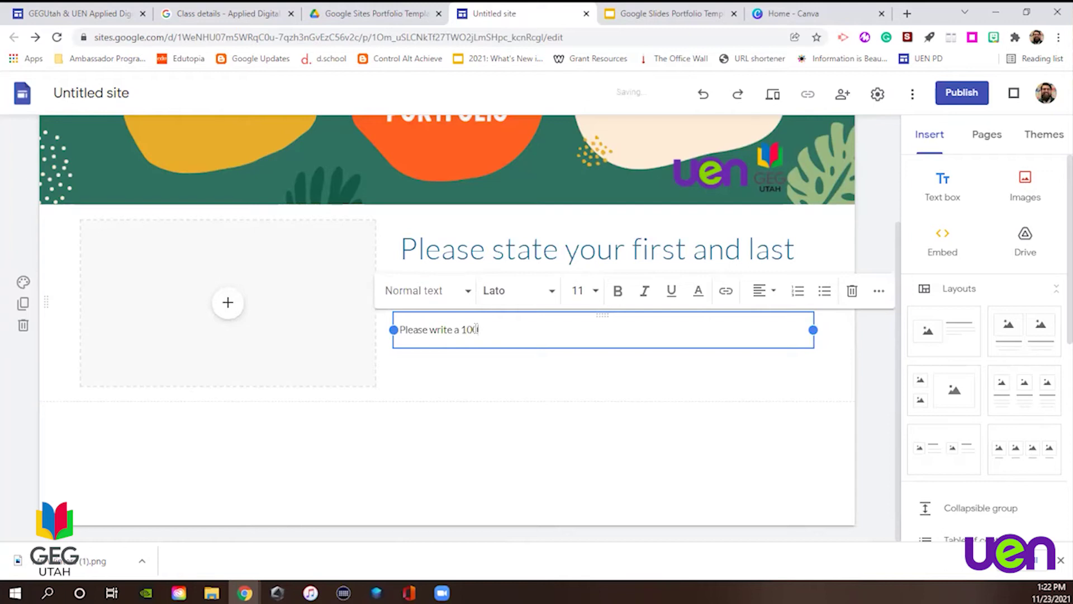
pyautogui.write(' words biob')
pyautogui.press('BackSpace')
pyautogui.press('BackSpace')
pyautogui.press('BackSpace')
pyautogui.write('iographical statement.')
# Add a second body paragraph reading "Also, please add a picture of yourself in the box to the left.".
pyautogui.press('Return')
pyautogui.write('Also, p')
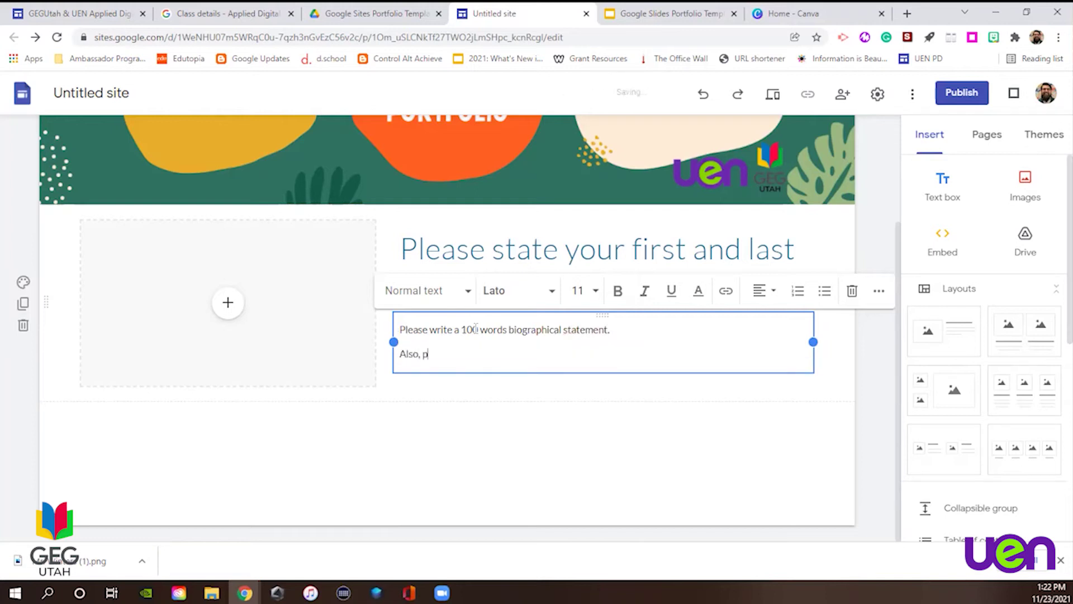
pyautogui.write('lease add a picture of yo')
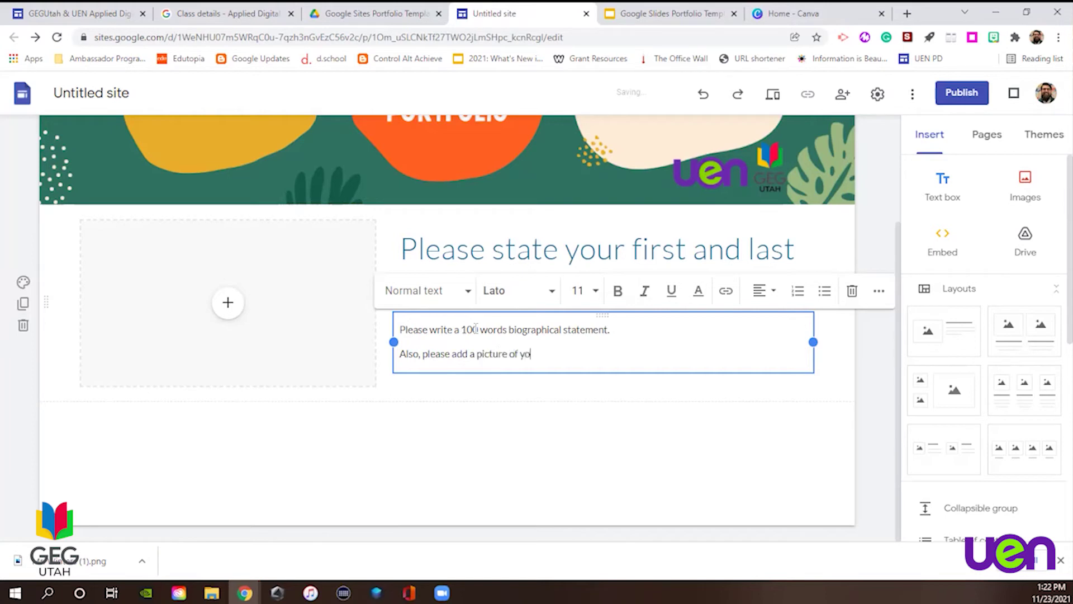
pyautogui.write('urself in the box to the left.')
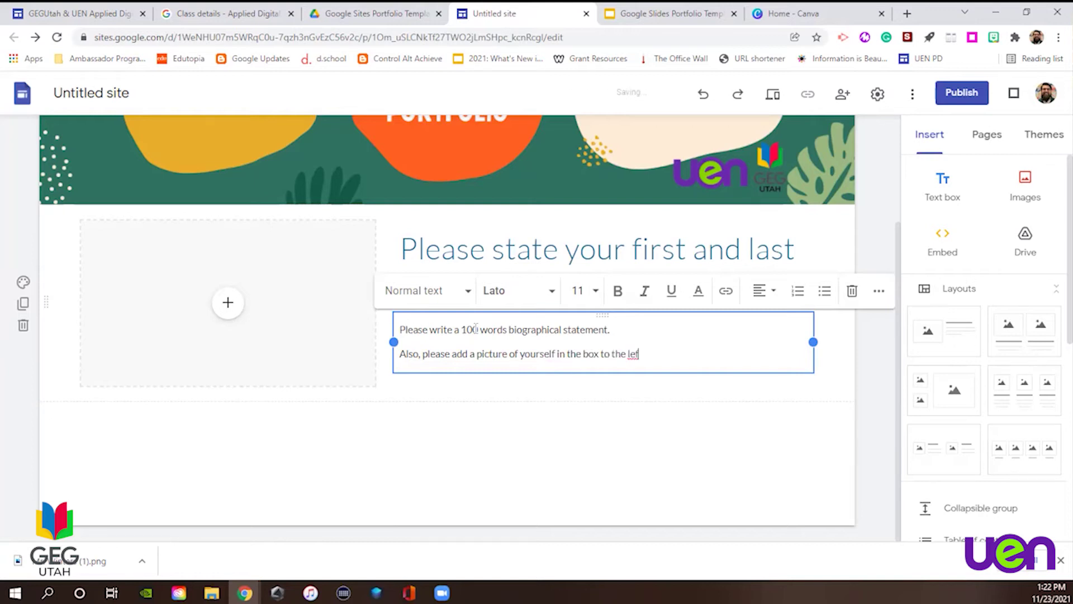
pyautogui.click(716, 410)
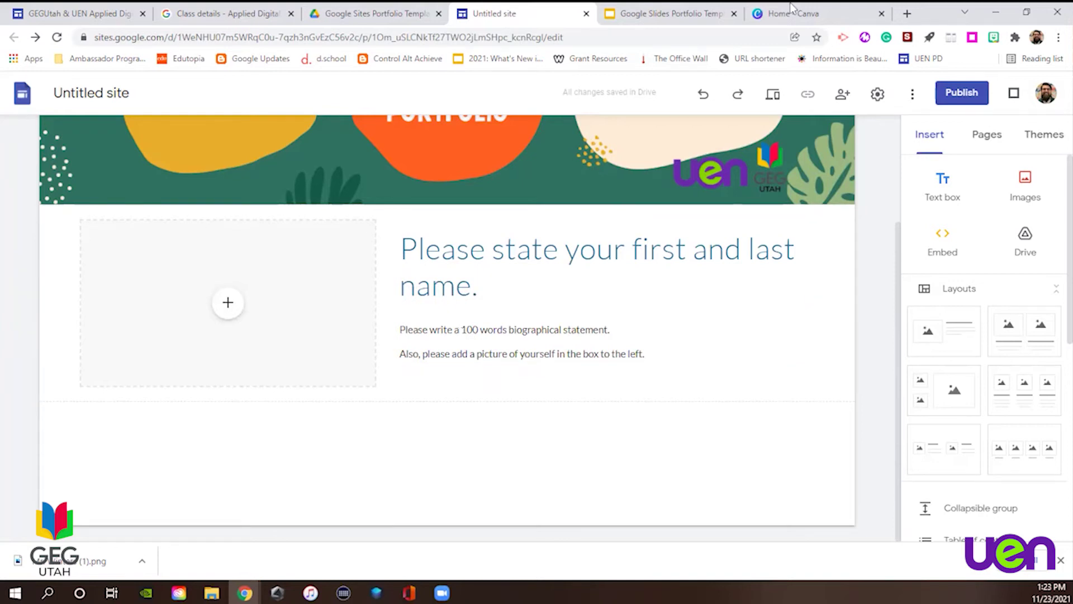
# Try a four-column image-and-caption layout below the biography section, and delete that section.
pyautogui.click(1011, 452)
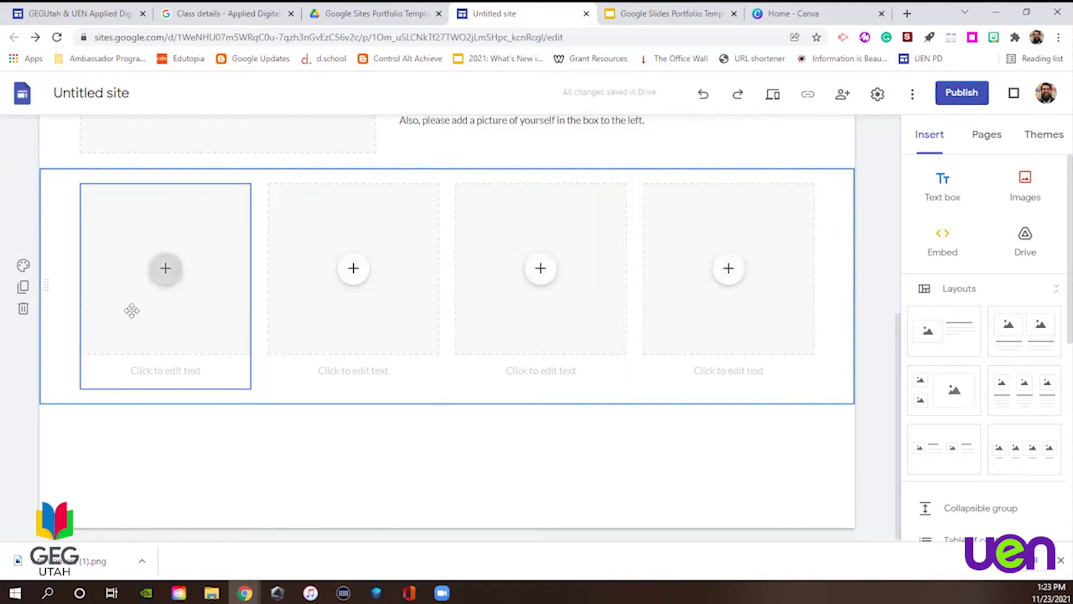
pyautogui.click(166, 272)
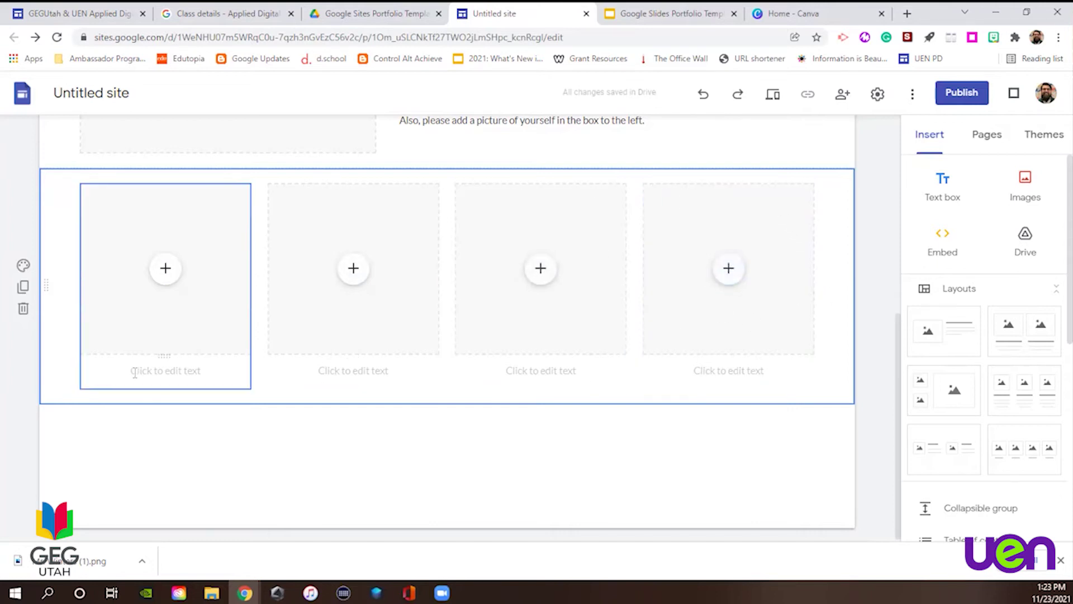
pyautogui.click(23, 308)
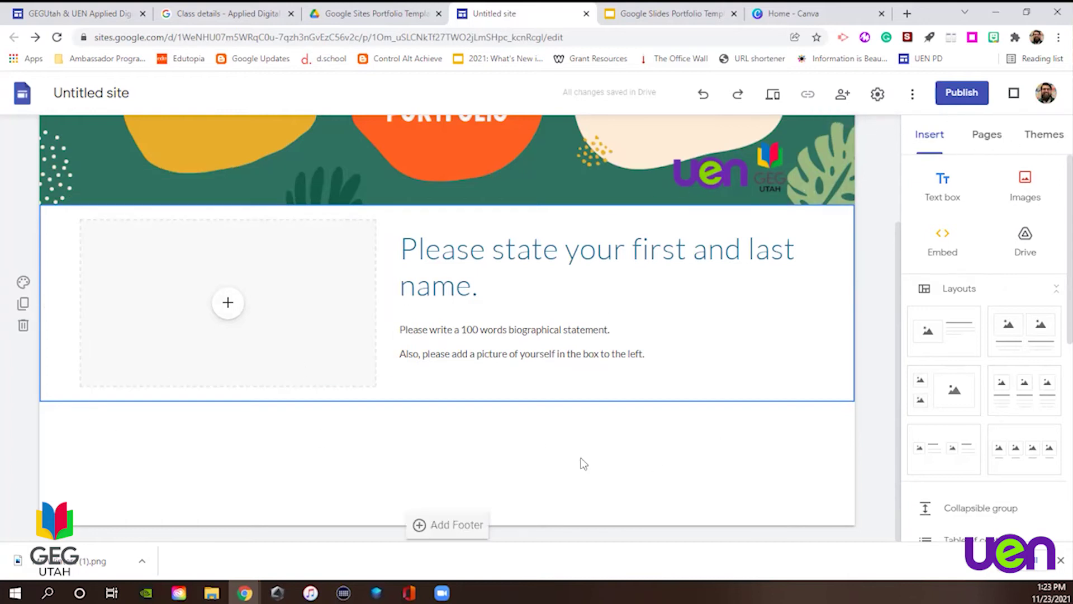
# Add a new menu named "Quarters" to the site's page list.
pyautogui.click(995, 134)
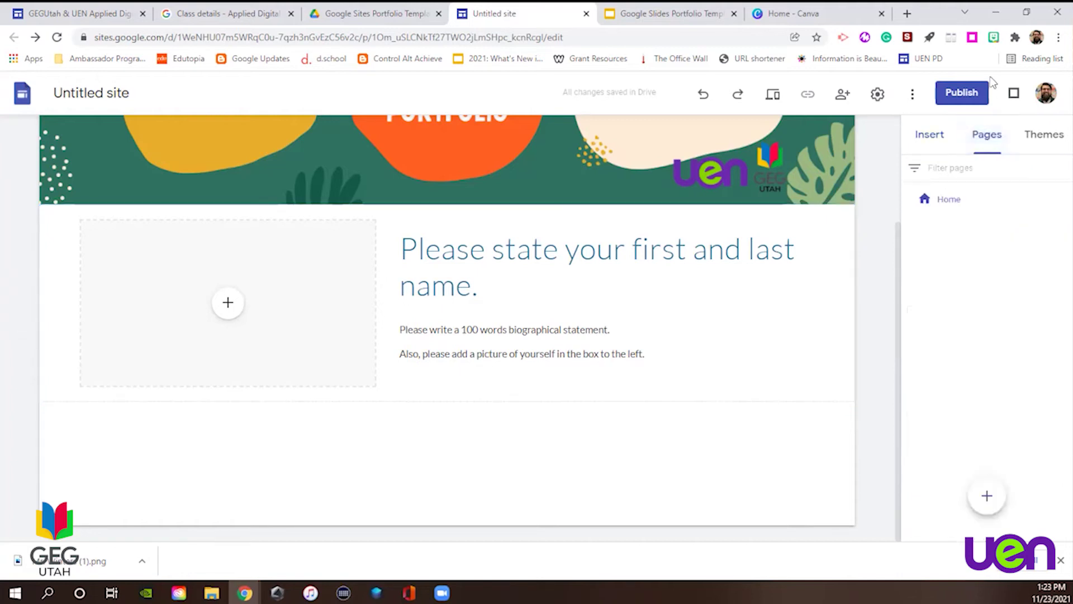
pyautogui.moveTo(986, 496)
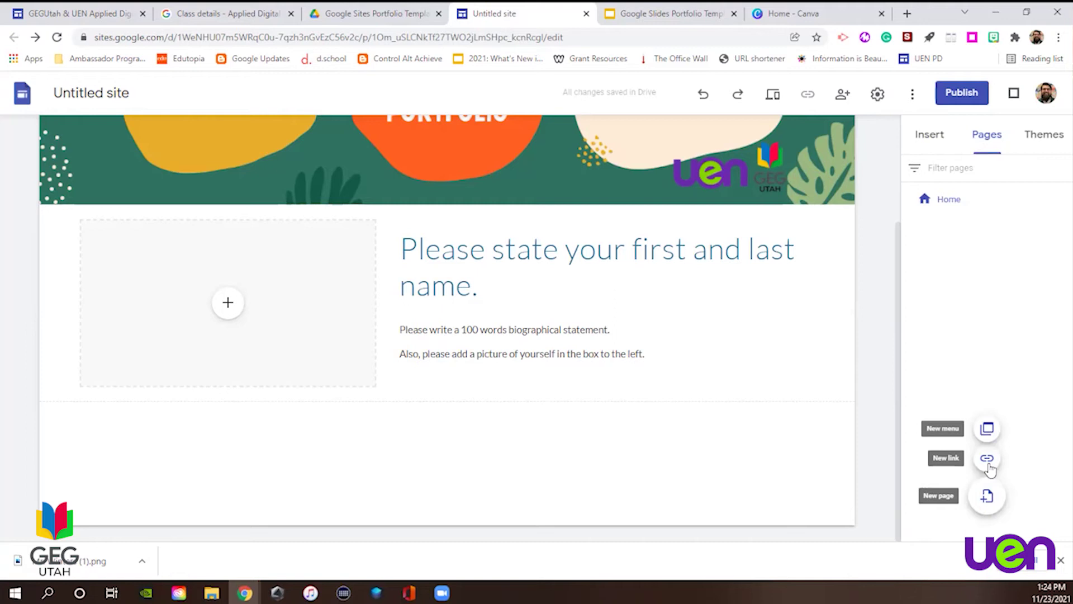
pyautogui.moveTo(986, 468)
pyautogui.click(988, 429)
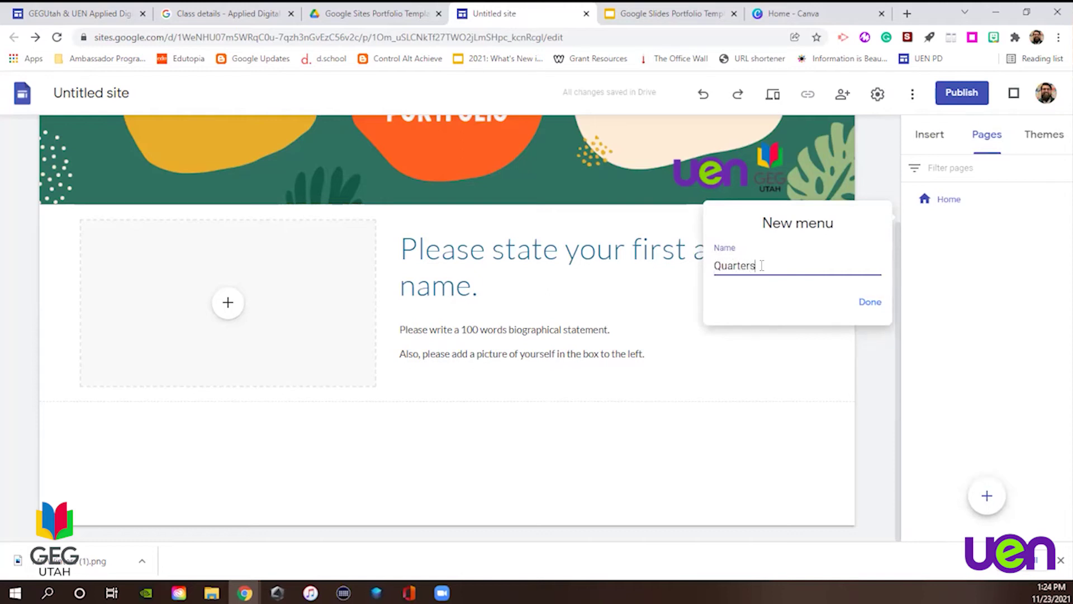
pyautogui.click(871, 302)
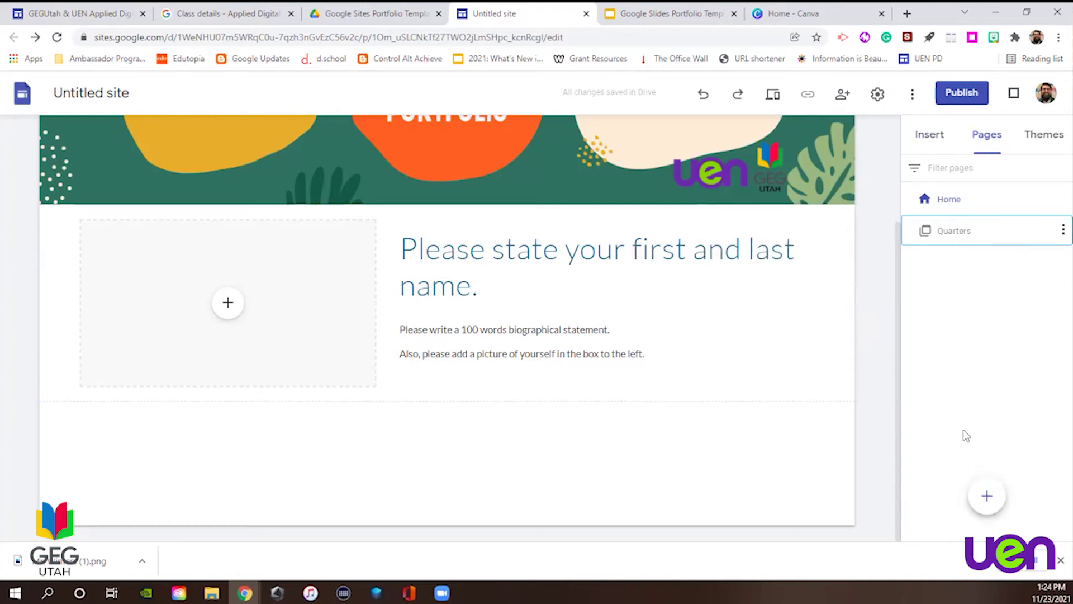
# Create two new site pages named "1st Quarter" and "2nd Quarter".
pyautogui.click(987, 497)
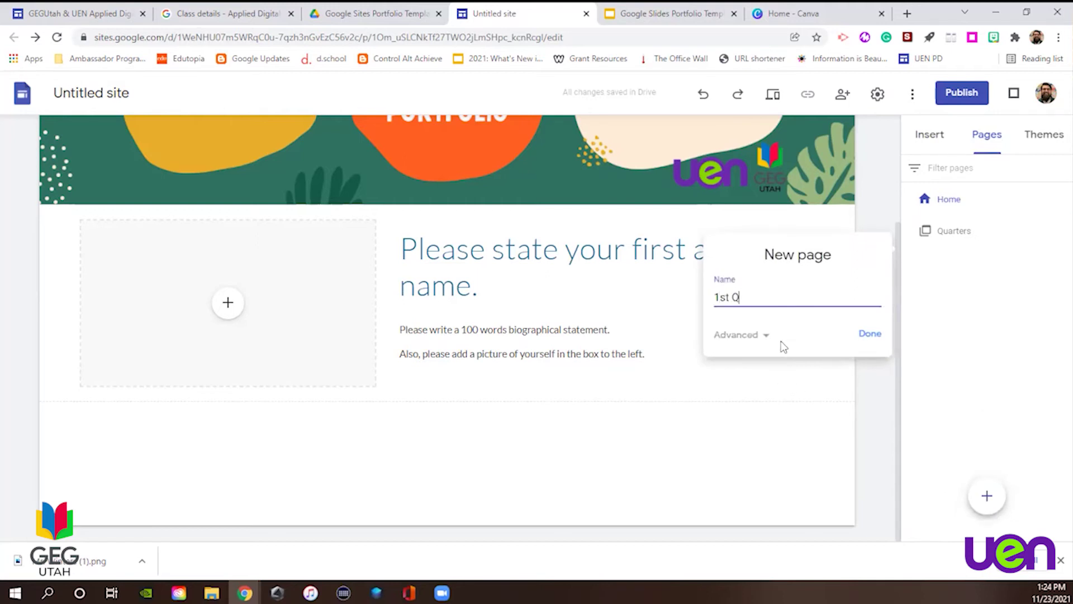
pyautogui.click(870, 333)
pyautogui.click(987, 496)
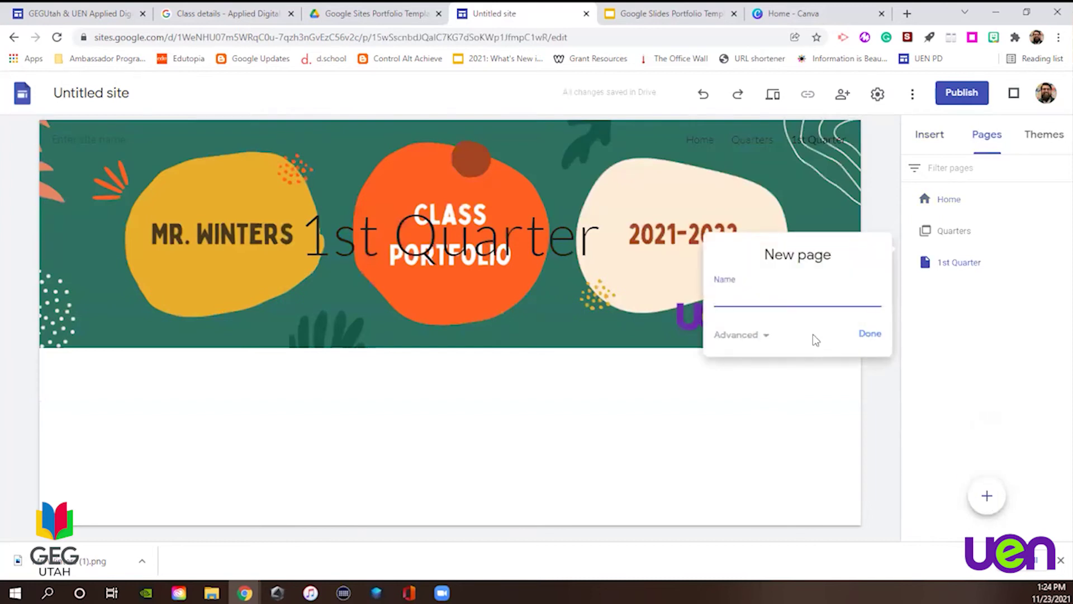
pyautogui.write('2nd Qua')
pyautogui.write('rter')
pyautogui.press('Return')
# Create site pages named "3rd Quarter" and "4th Quarter", and bring up the insertable content for the 4th Quarter page.
pyautogui.click(986, 497)
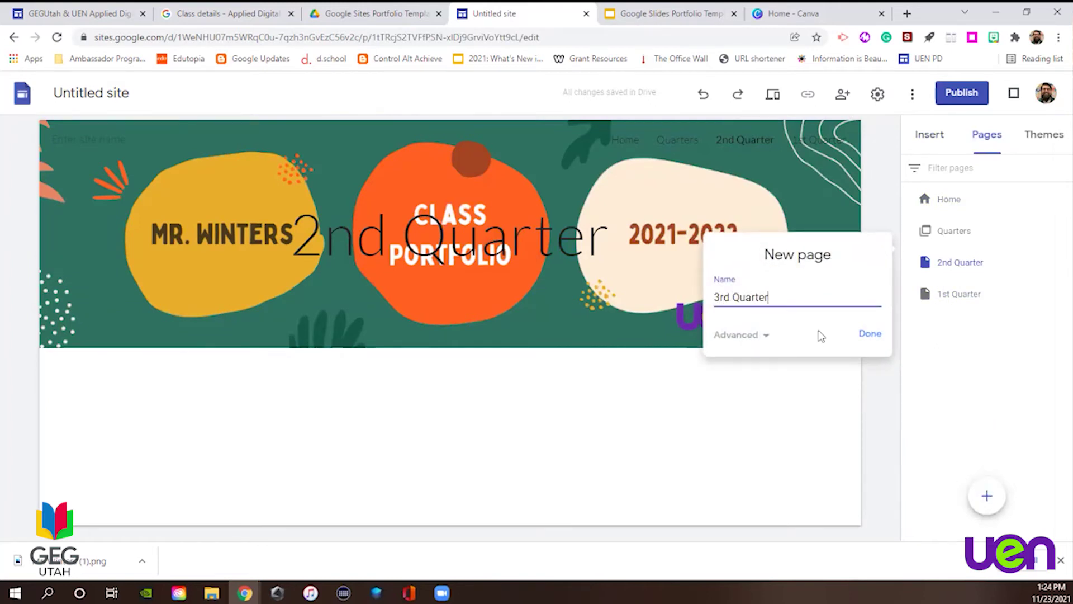
pyautogui.press('Return')
pyautogui.click(987, 496)
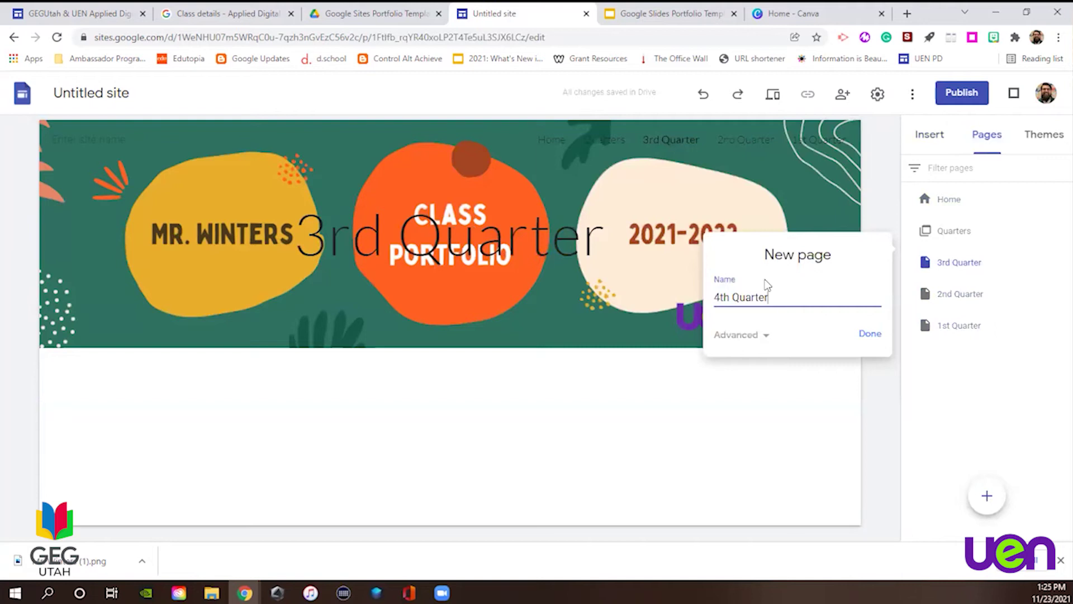
pyautogui.click(870, 334)
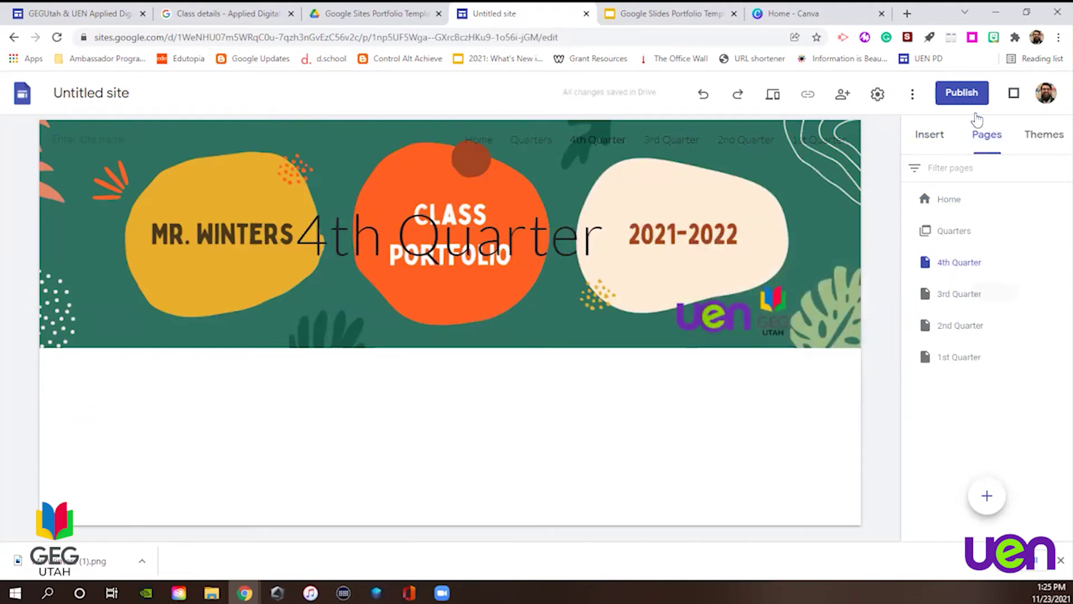
pyautogui.click(930, 135)
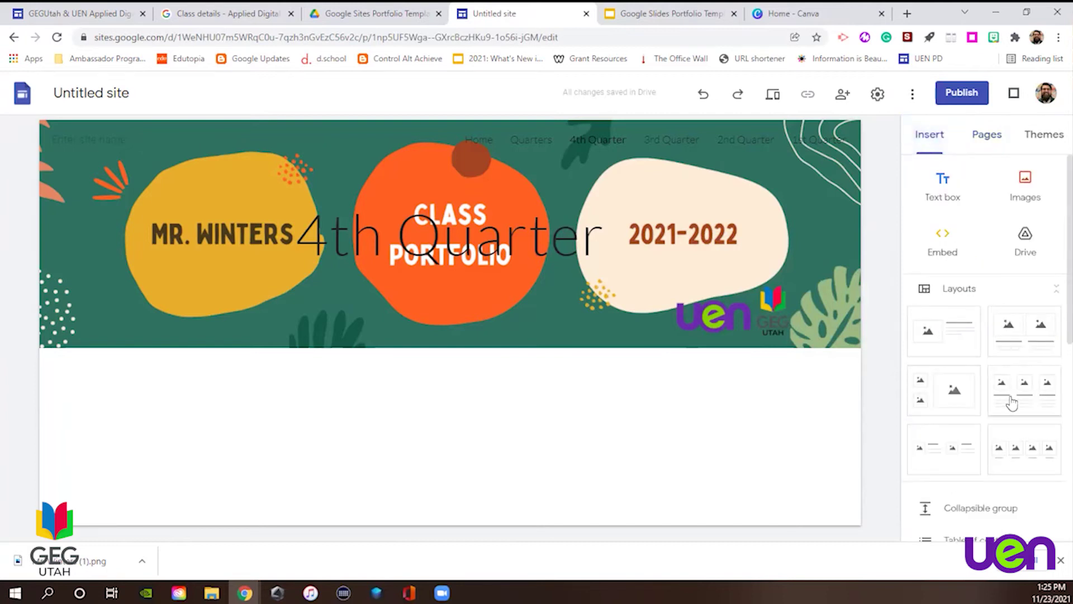
# Nest the 1st, 2nd, 3rd and 4th Quarter pages in order under the Quarters menu.
pyautogui.click(985, 136)
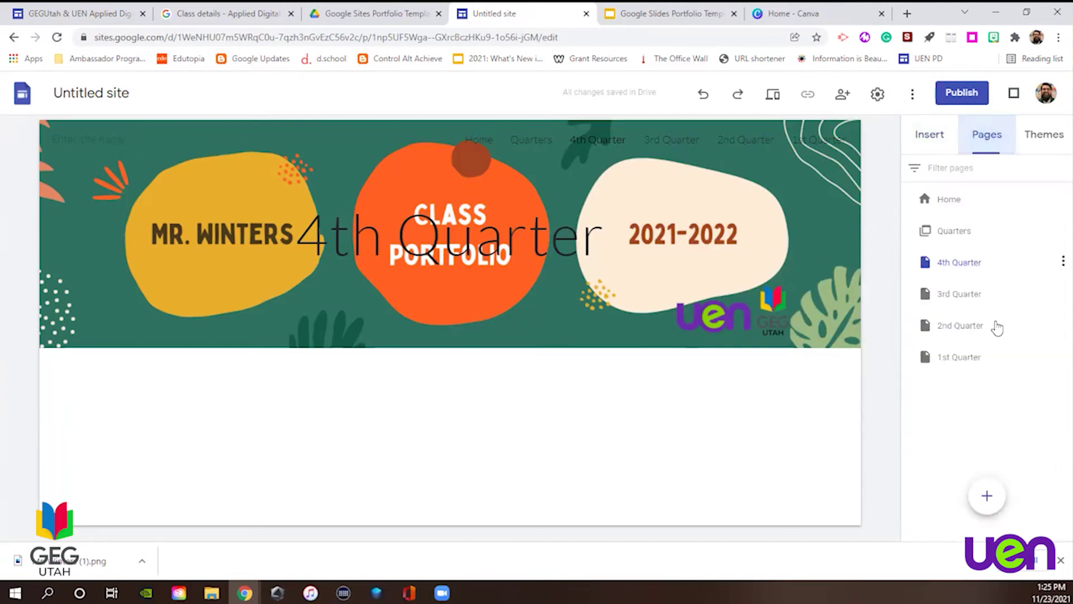
pyautogui.moveTo(968, 362); pyautogui.dragTo(947, 232)
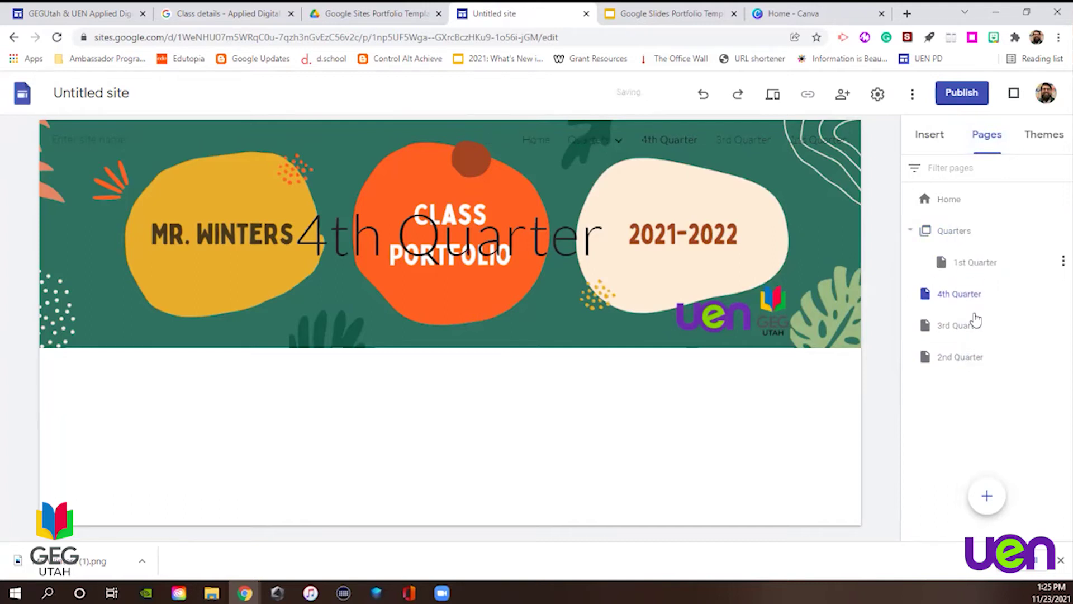
pyautogui.moveTo(960, 356); pyautogui.dragTo(947, 230)
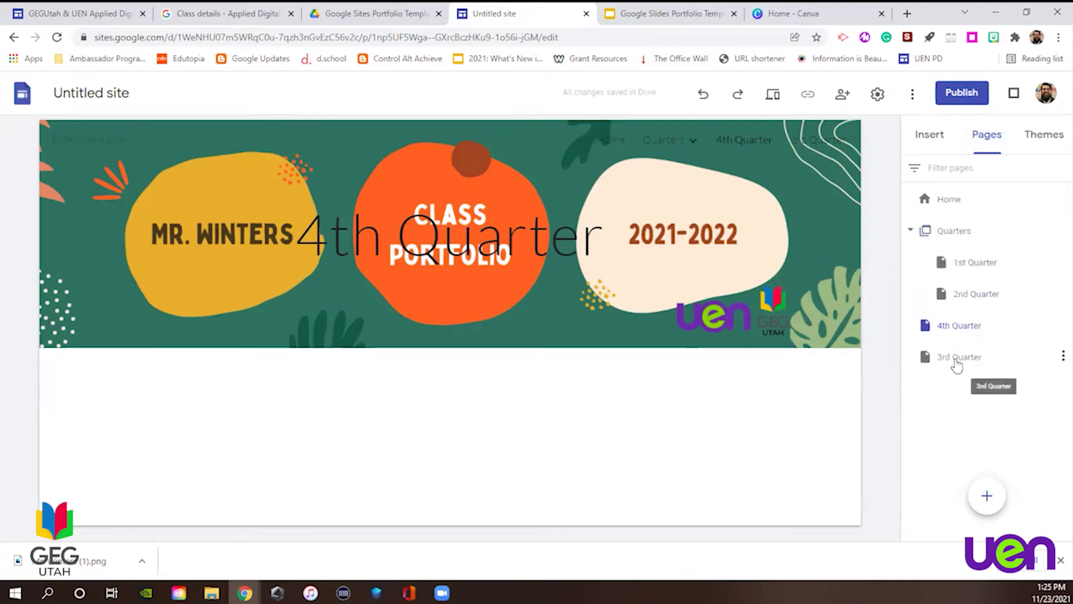
pyautogui.moveTo(958, 356); pyautogui.dragTo(953, 233)
pyautogui.moveTo(970, 364); pyautogui.dragTo(960, 238)
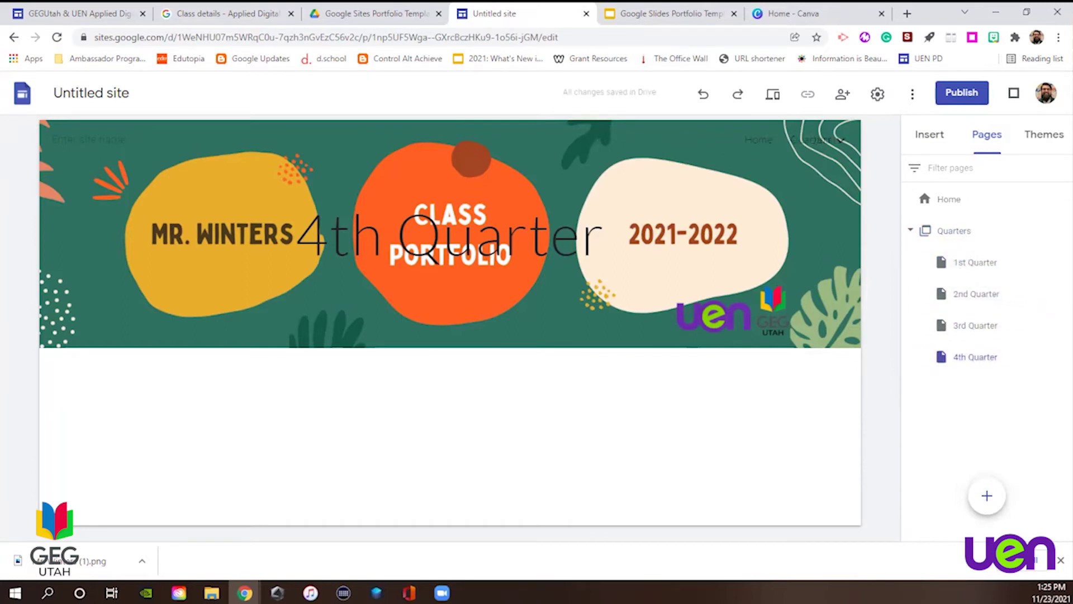
pyautogui.click(839, 141)
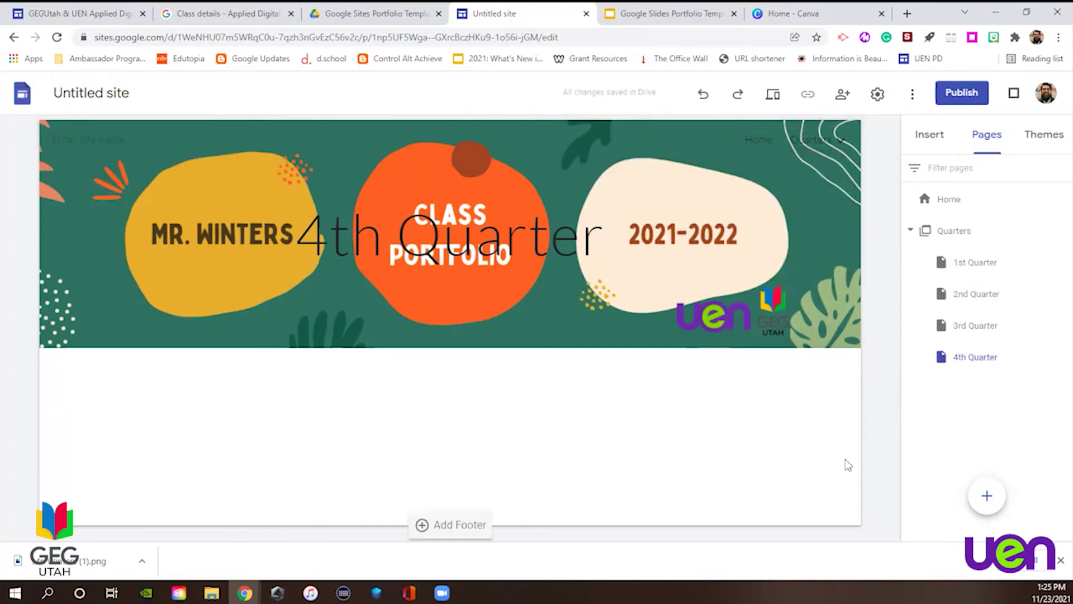
# Delete the page title text from the banner of the 1st Quarter page.
pyautogui.click(952, 263)
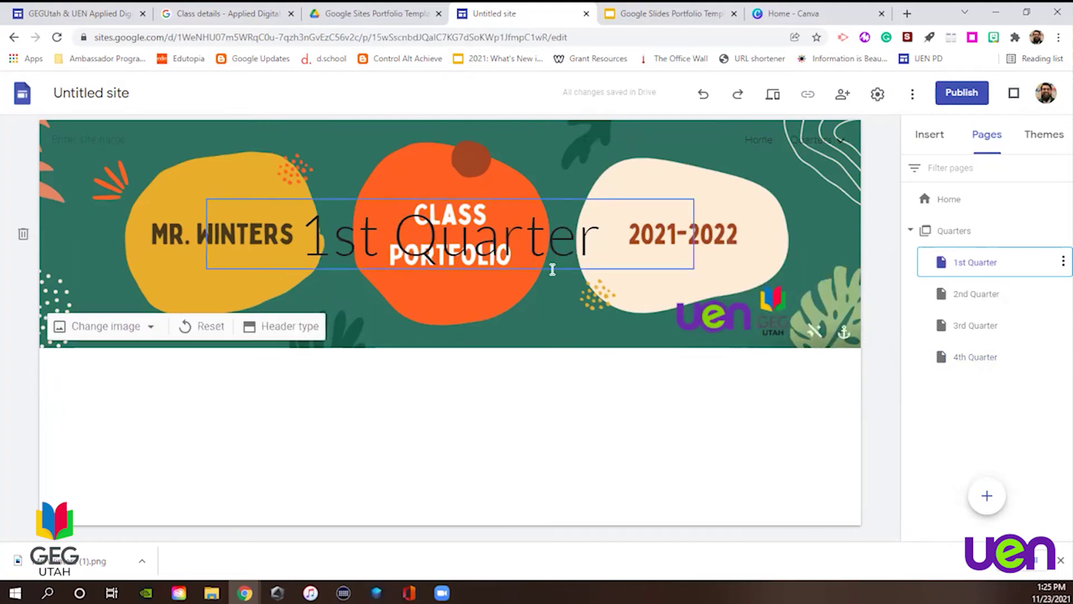
pyautogui.click(554, 250)
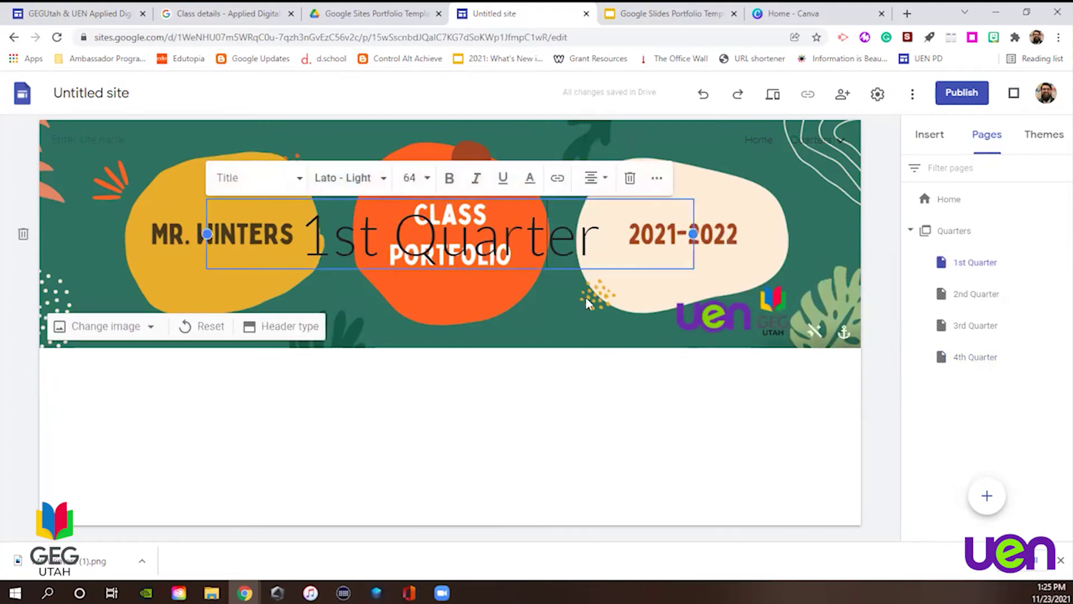
pyautogui.click(630, 178)
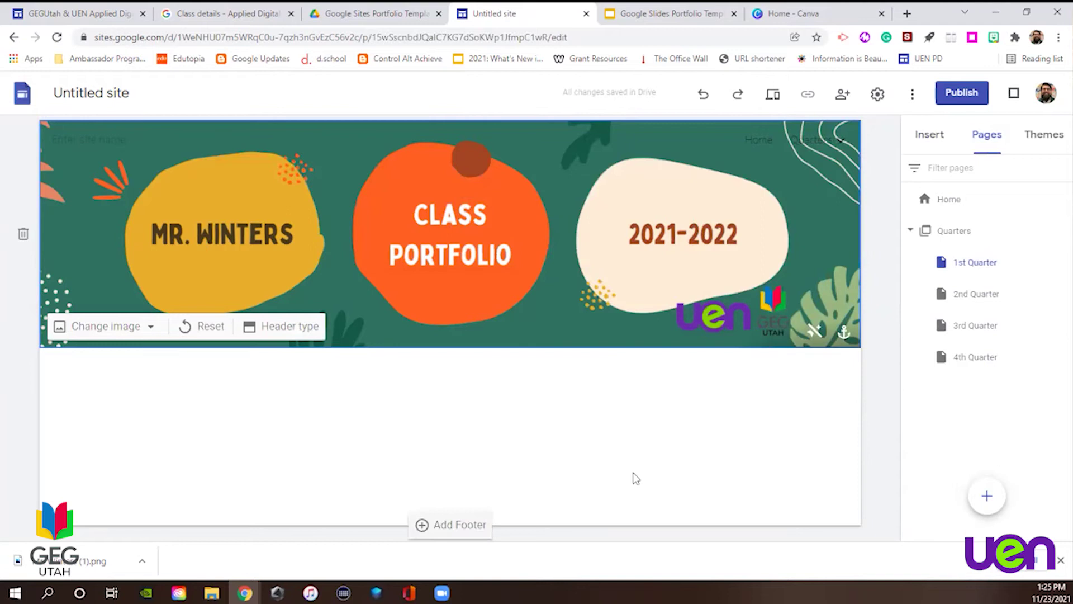
# Add a layout with one image beside text to the 1st Quarter page and head it "Project Title".
pyautogui.click(926, 137)
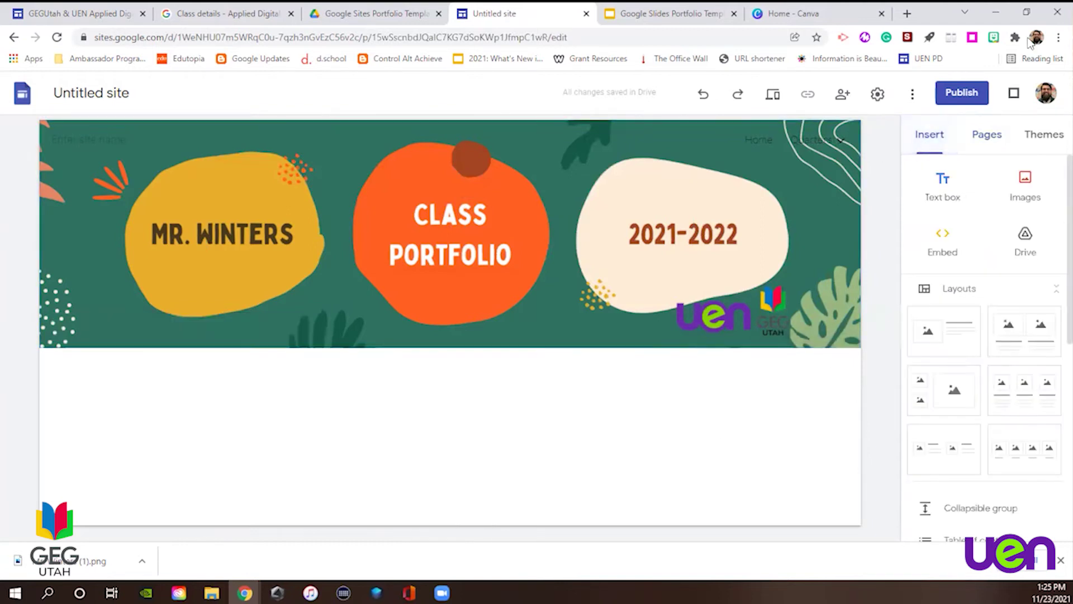
pyautogui.click(960, 331)
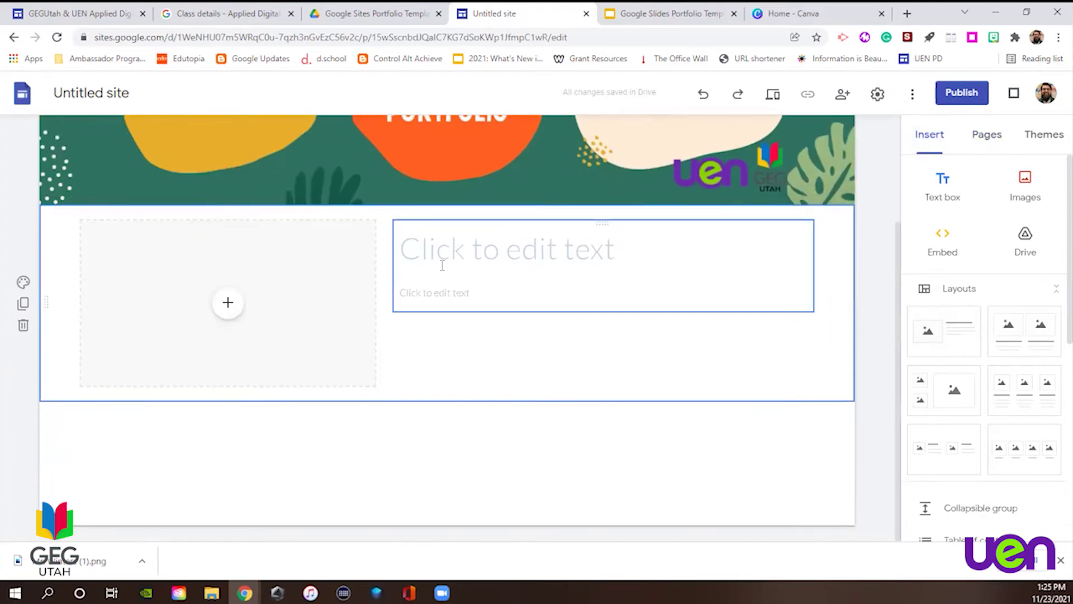
pyautogui.click(455, 253)
pyautogui.write('P')
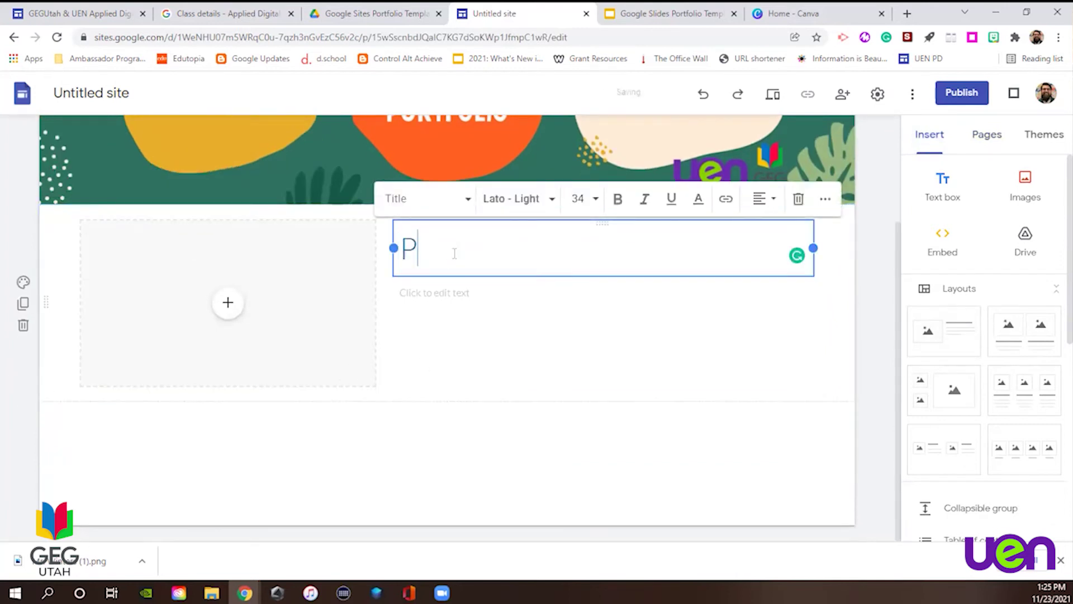
pyautogui.write('roject Title')
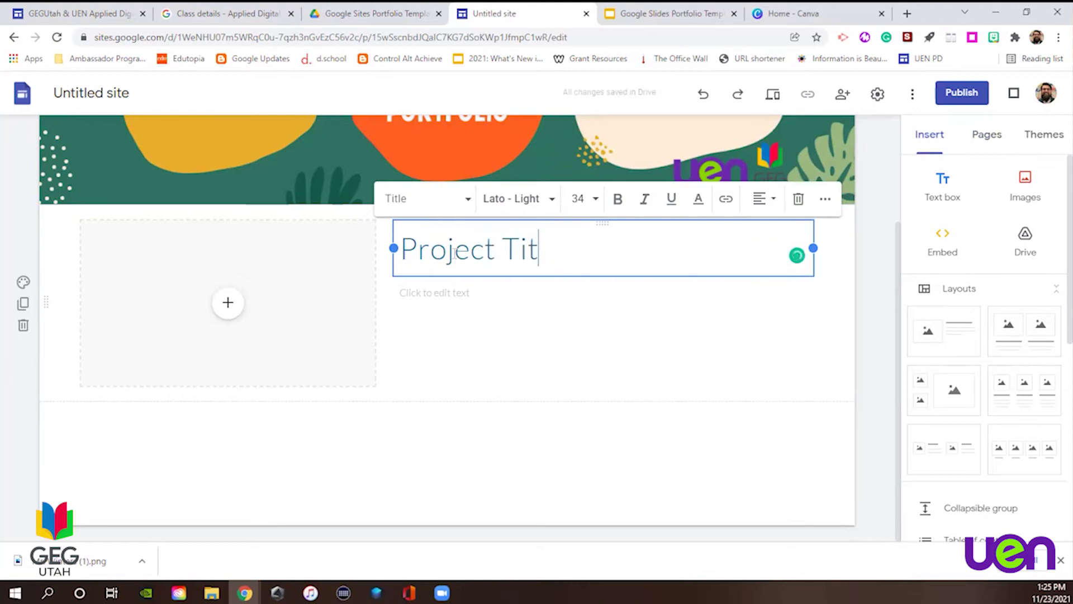
# Fill the section's body with "Please write a 100 word outline of your project." and "Include a link to the project in the box to the left.".
pyautogui.click(479, 301)
pyautogui.write('Pelas')
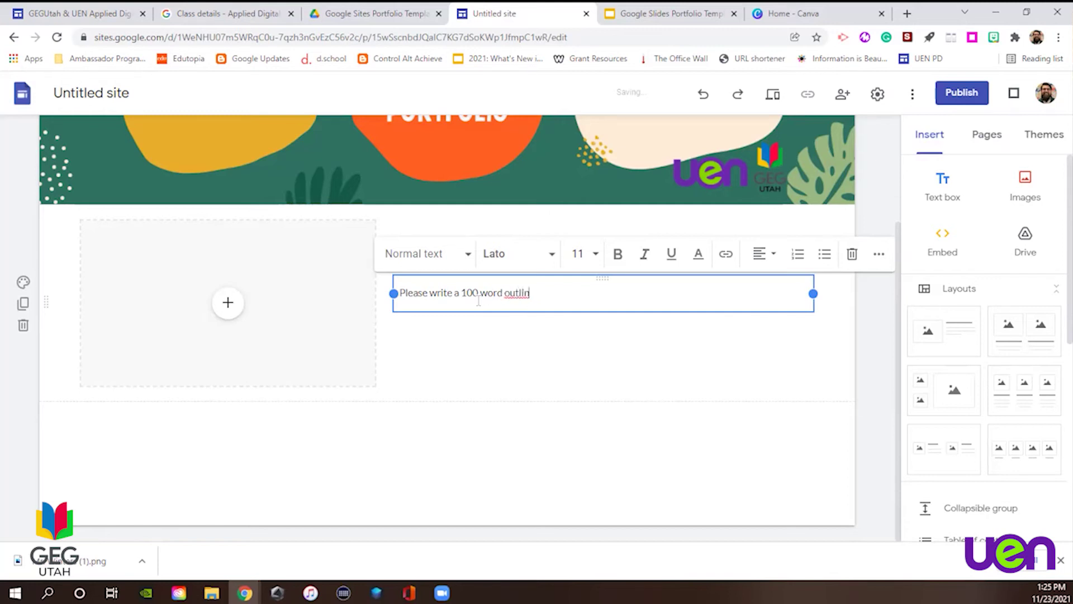
pyautogui.write('ct.')
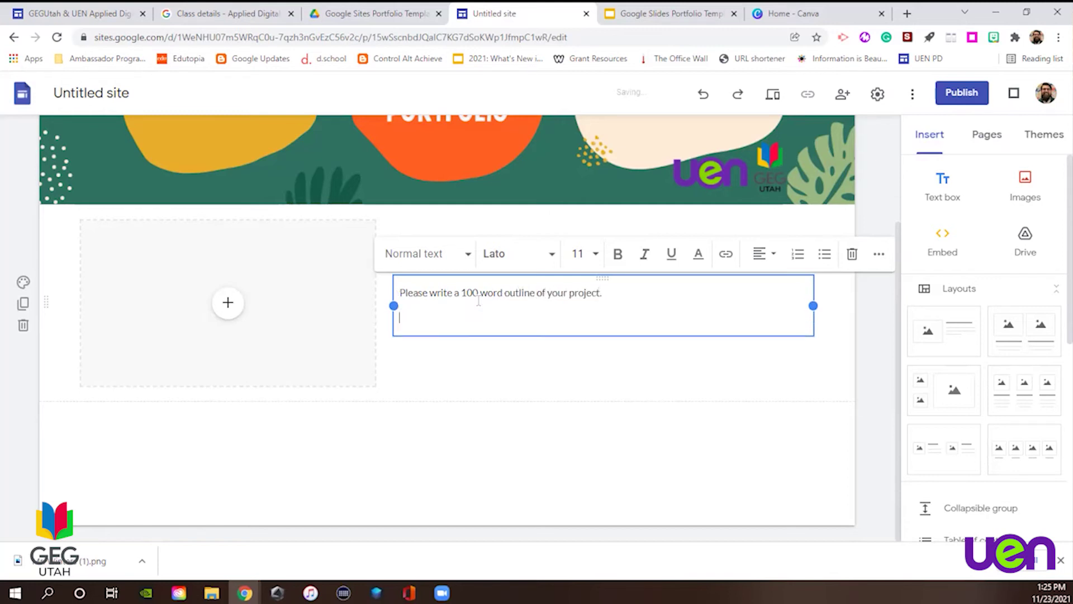
pyautogui.press('Return')
pyautogui.write('Ins')
pyautogui.write('t in the box to the left.')
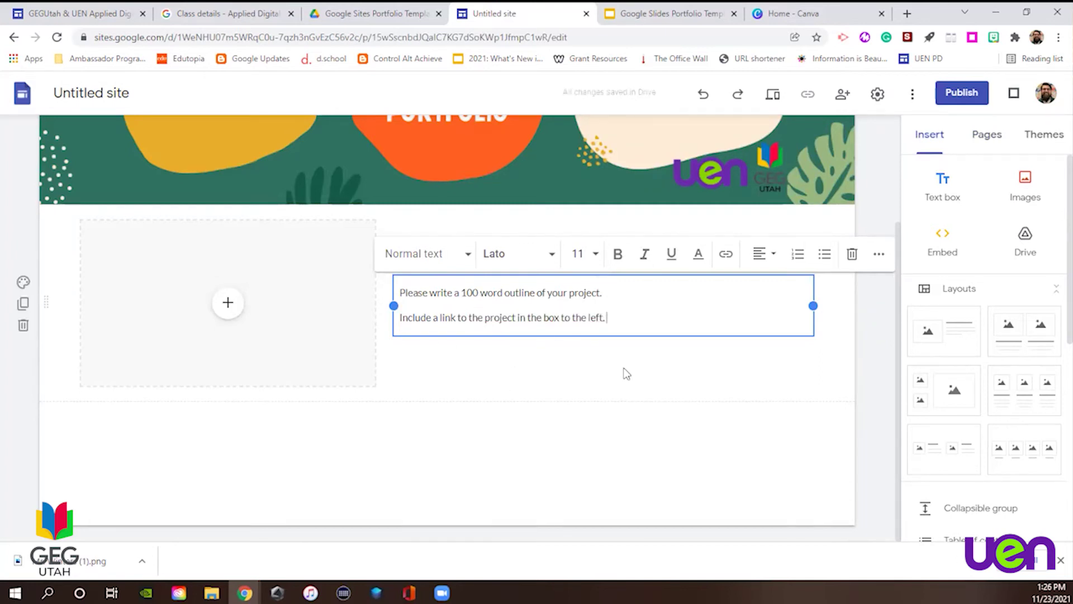
pyautogui.click(626, 373)
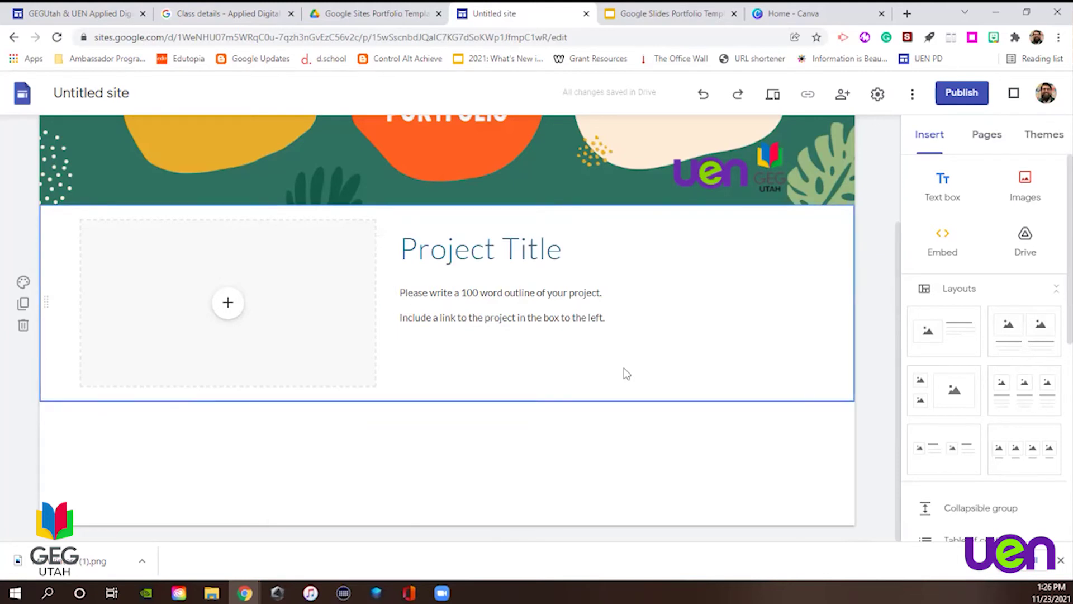
pyautogui.click(493, 450)
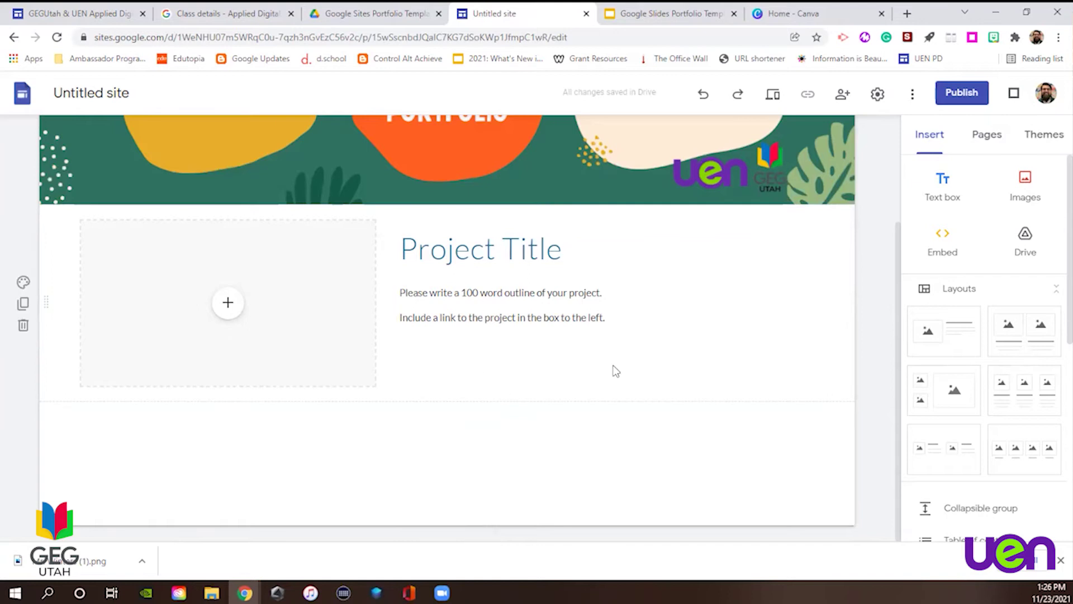
# Copy the project section onto the 2nd Quarter page and delete that page's title from the banner.
pyautogui.click(566, 386)
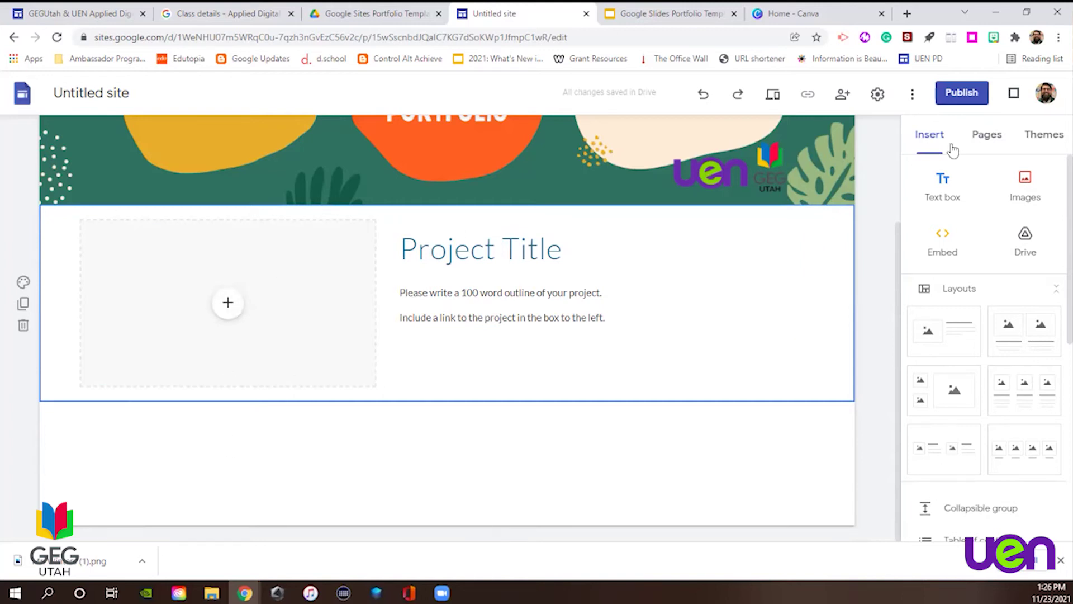
pyautogui.click(985, 135)
pyautogui.click(949, 297)
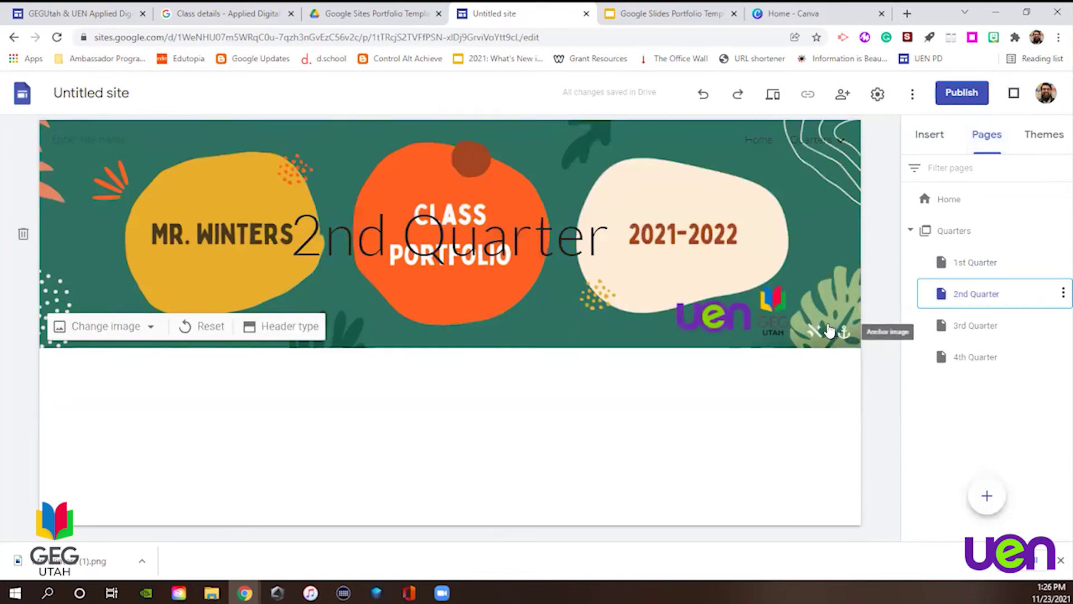
pyautogui.scroll(-3, 830, 330)
pyautogui.scroll(3, 510, 201)
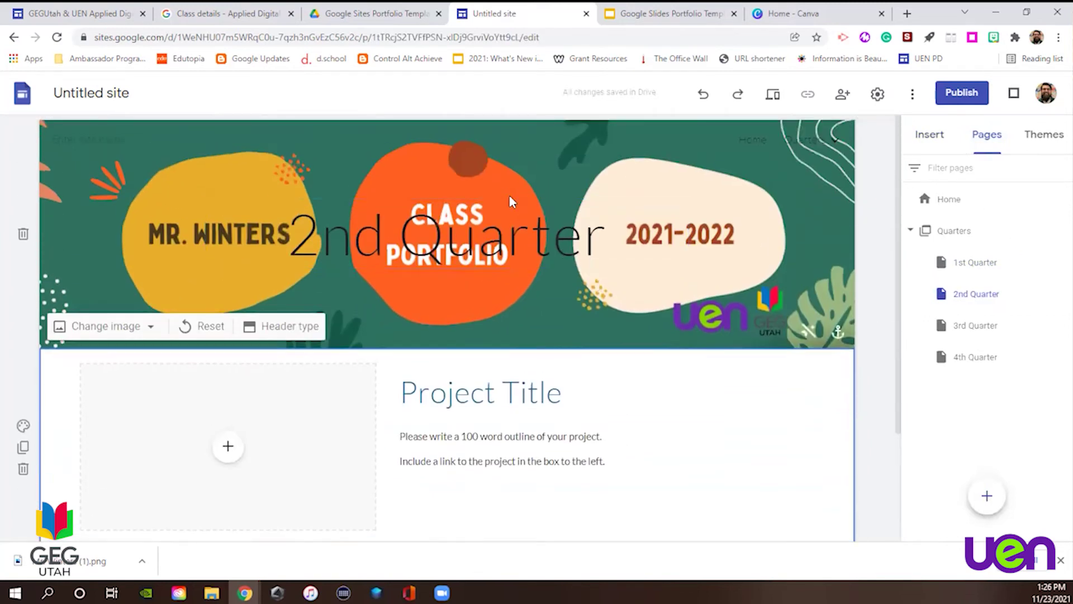
pyautogui.click(509, 202)
pyautogui.click(630, 175)
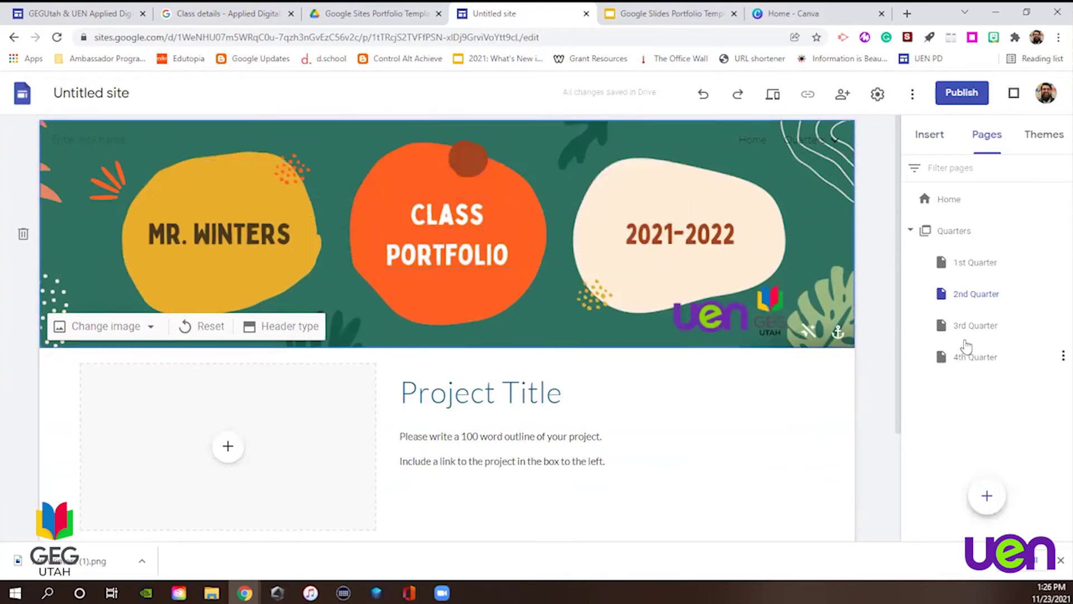
# Paste the project section onto the 3rd Quarter page and remove the page title from its banner.
pyautogui.click(970, 327)
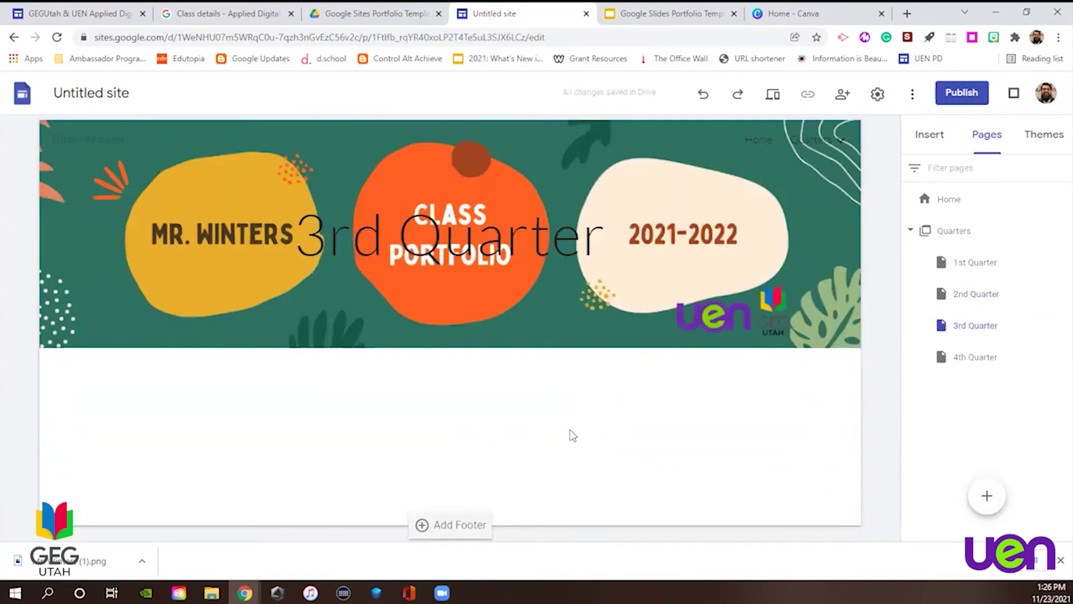
pyautogui.scroll(-3, 573, 436)
pyautogui.scroll(3, 503, 279)
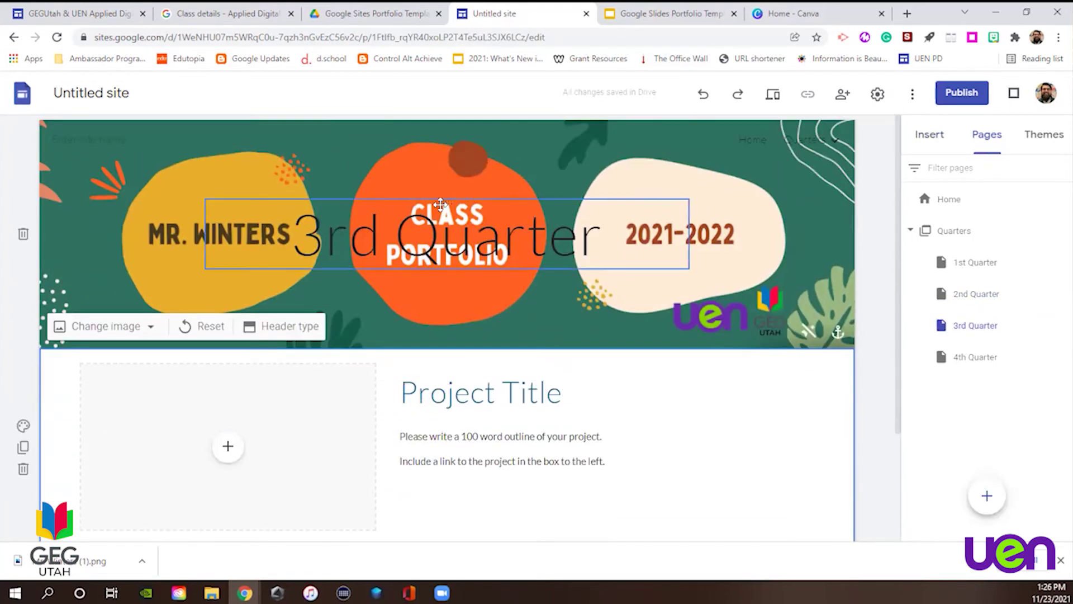
pyautogui.click(440, 205)
pyautogui.click(253, 178)
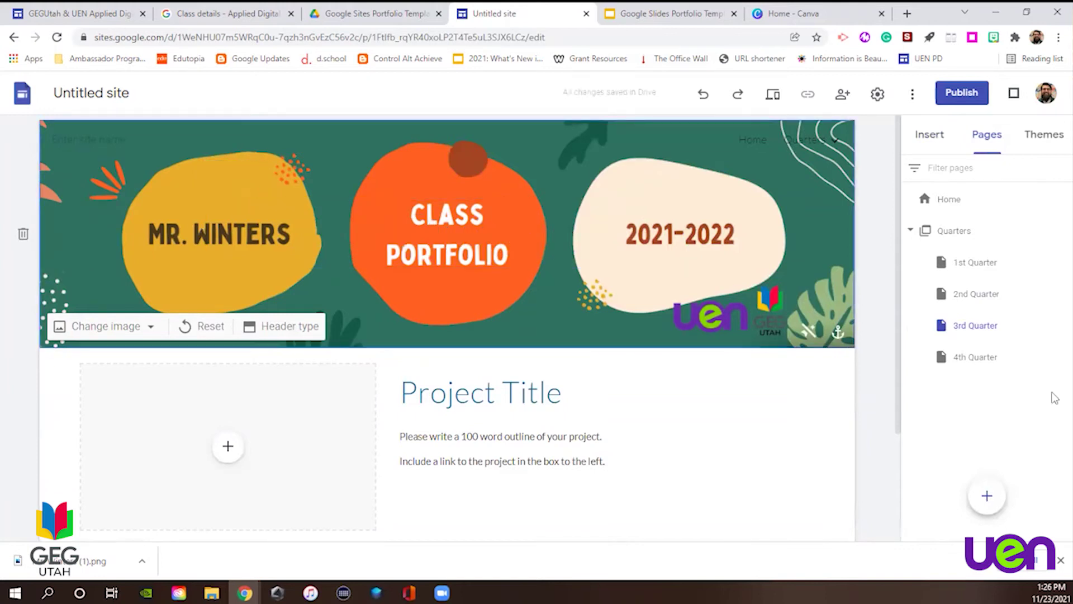
# Paste the project section onto the 4th Quarter page and delete the title over its banner.
pyautogui.click(975, 359)
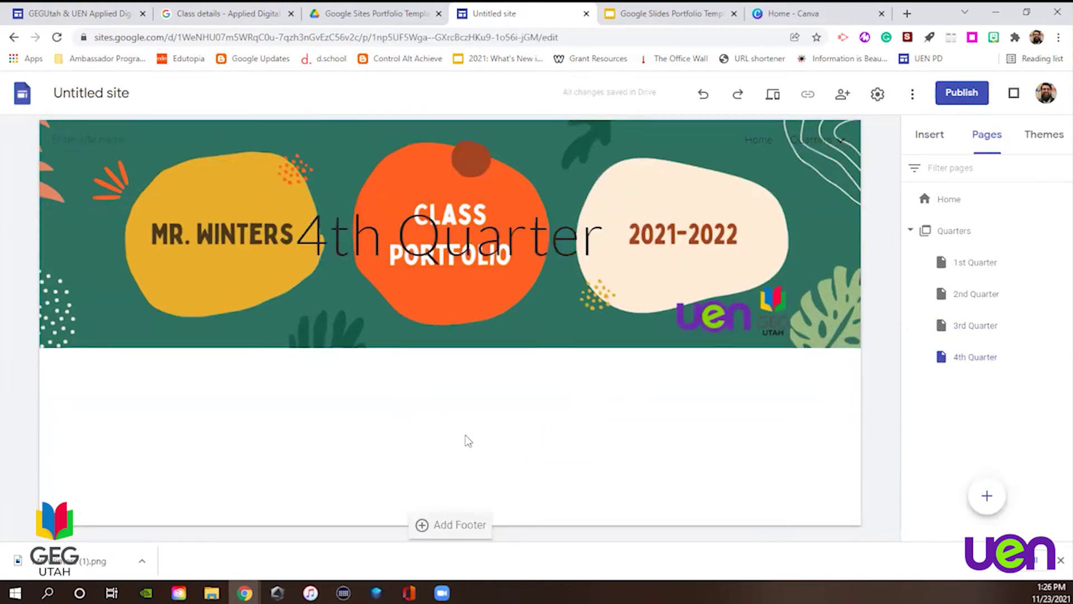
pyautogui.scroll(-3, 470, 431)
pyautogui.scroll(3, 503, 280)
pyautogui.click(467, 205)
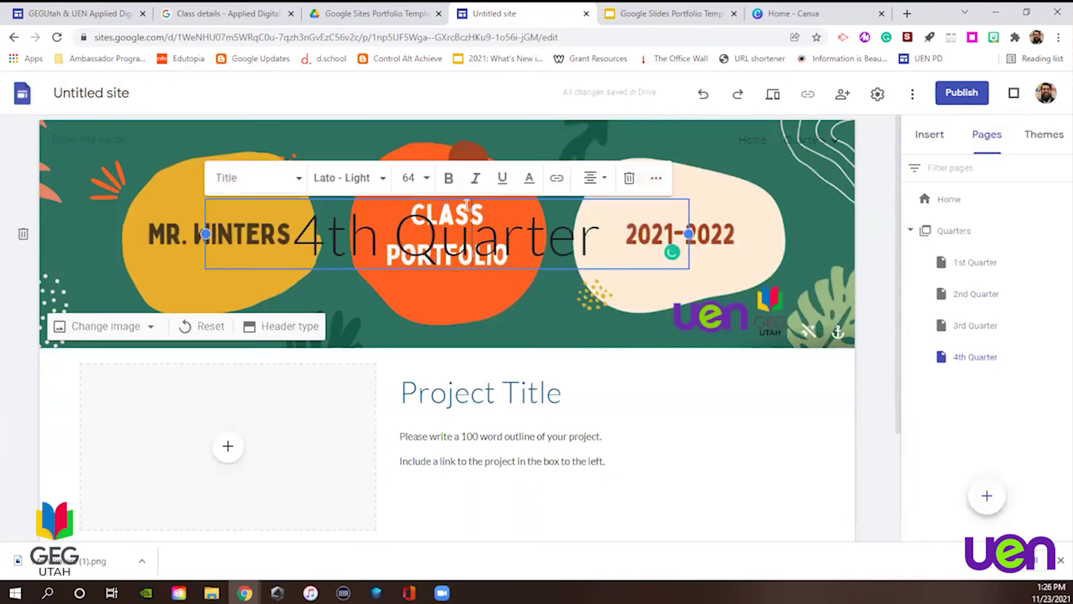
pyautogui.click(629, 179)
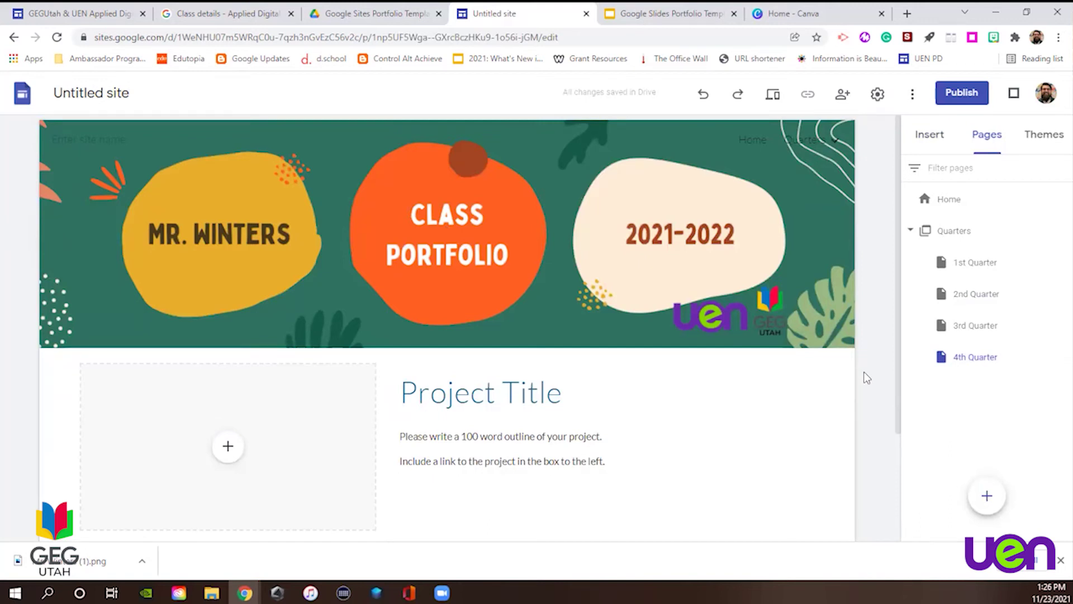
# Return to the Home page and check the quarter pages listed under Quarters in the site navigation.
pyautogui.click(958, 206)
pyautogui.moveTo(804, 137)
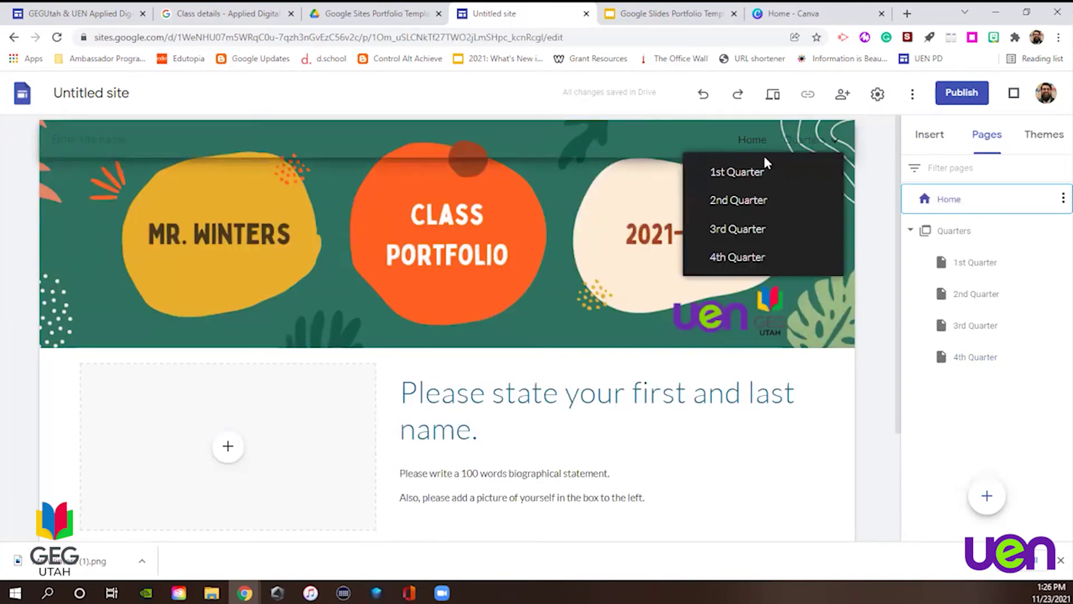
pyautogui.scroll(-4, 704, 414)
pyautogui.scroll(4, 782, 196)
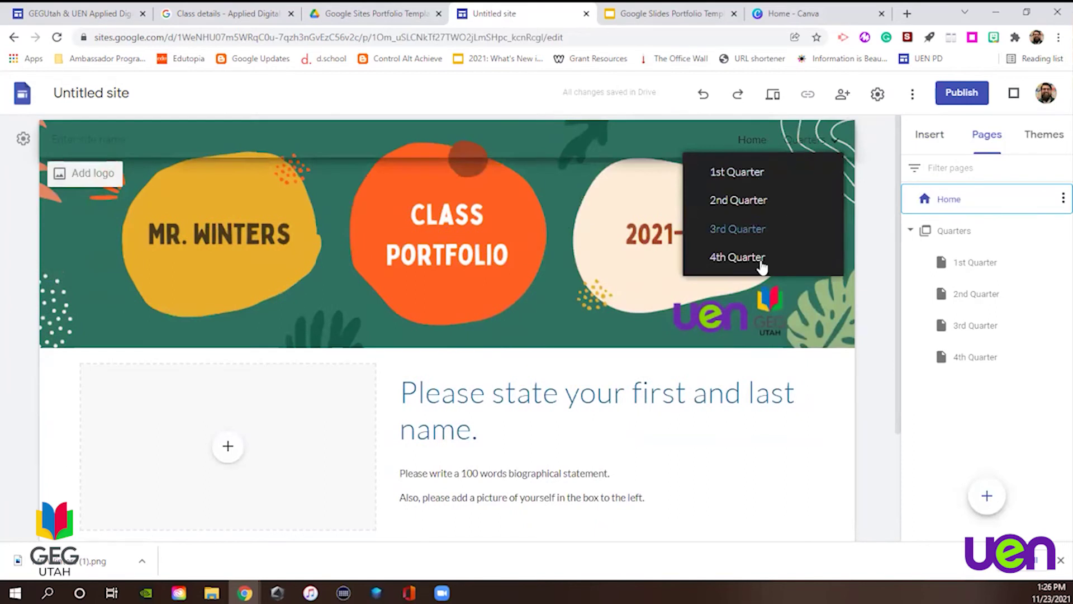
# Insert a button named "1st Quarter" below the Home page's biography section, linked to the 1st Quarter page.
pyautogui.scroll(-2, 648, 336)
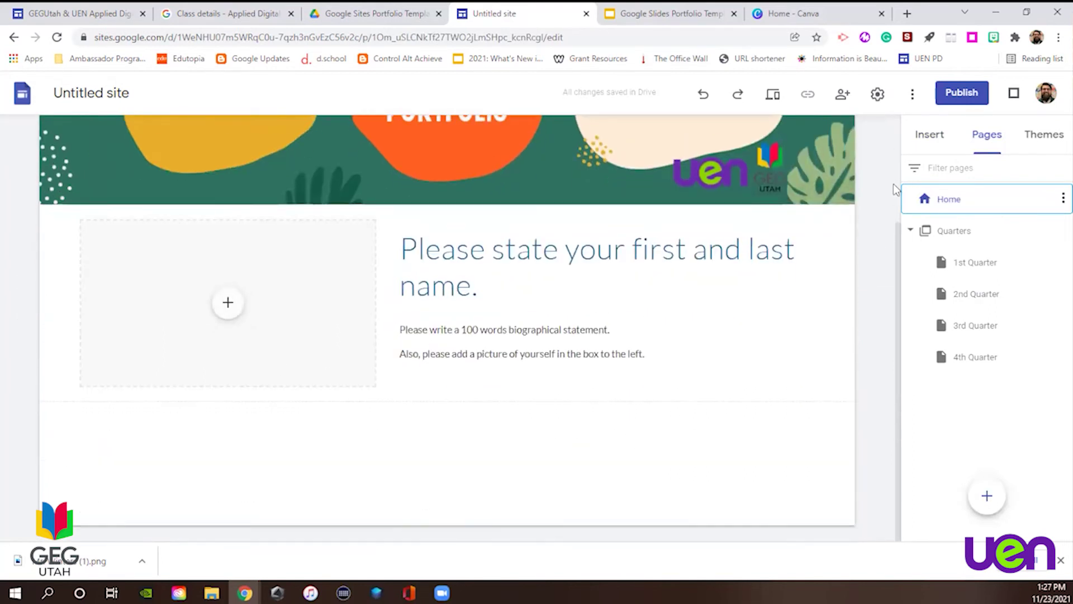
pyautogui.click(931, 137)
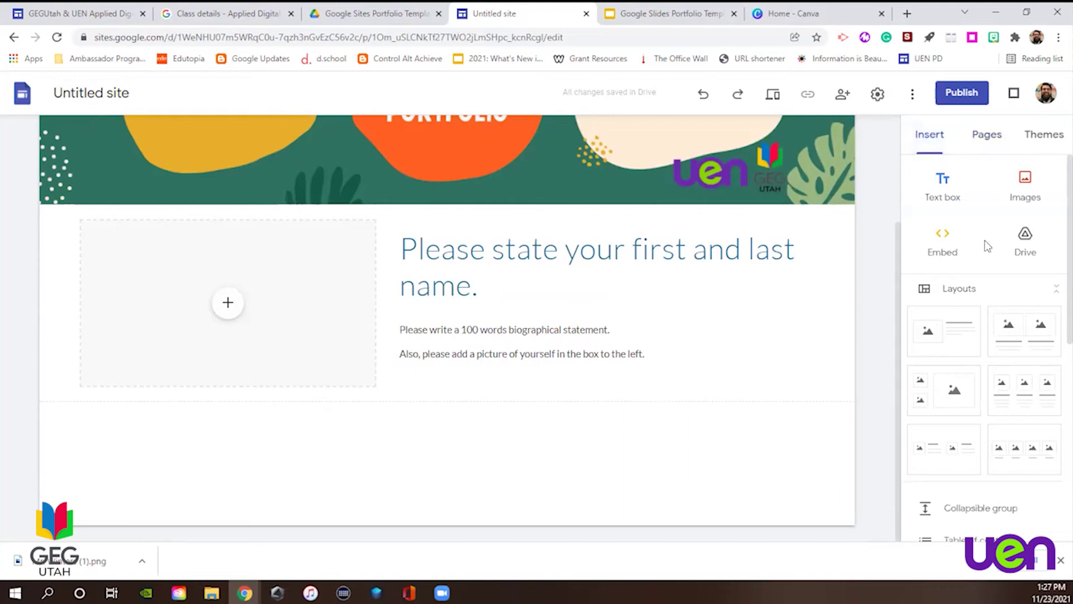
pyautogui.scroll(-4, 982, 296)
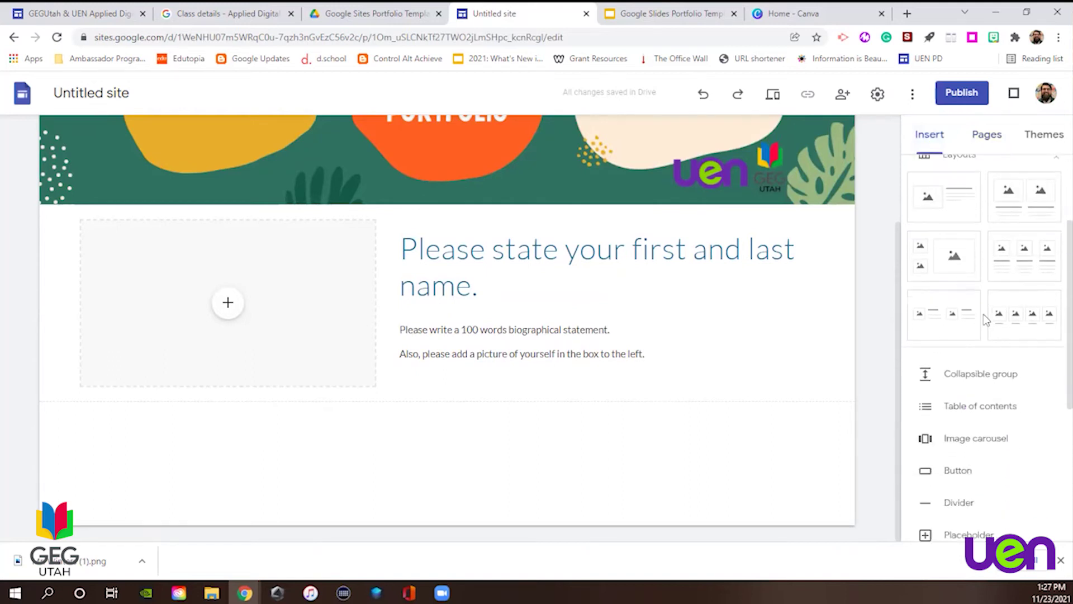
pyautogui.scroll(-2, 987, 319)
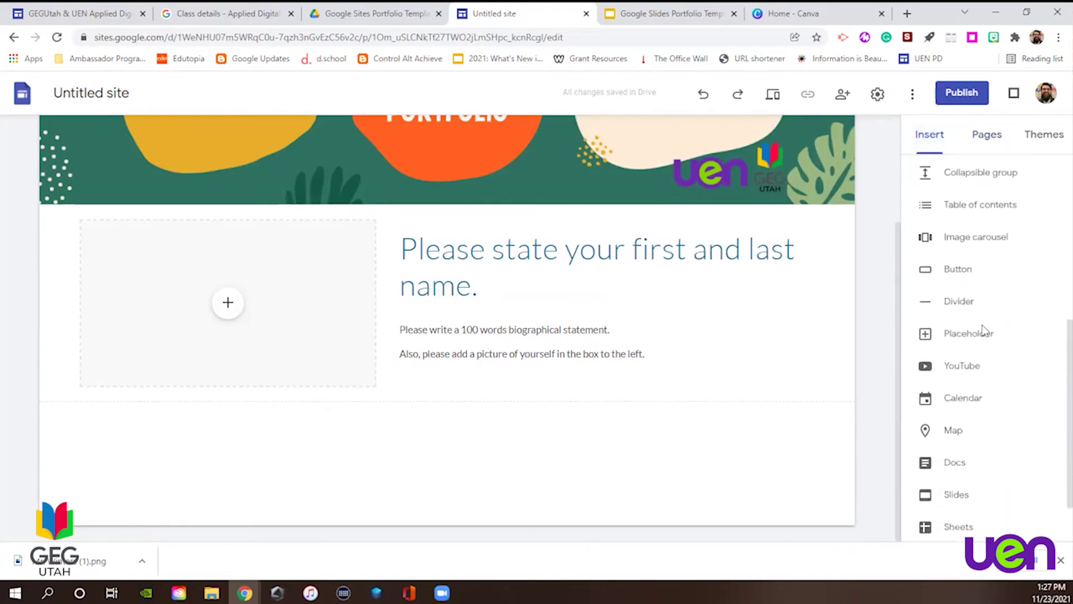
pyautogui.click(962, 269)
pyautogui.click(467, 331)
pyautogui.click(472, 385)
pyautogui.click(451, 282)
pyautogui.write('1st Q')
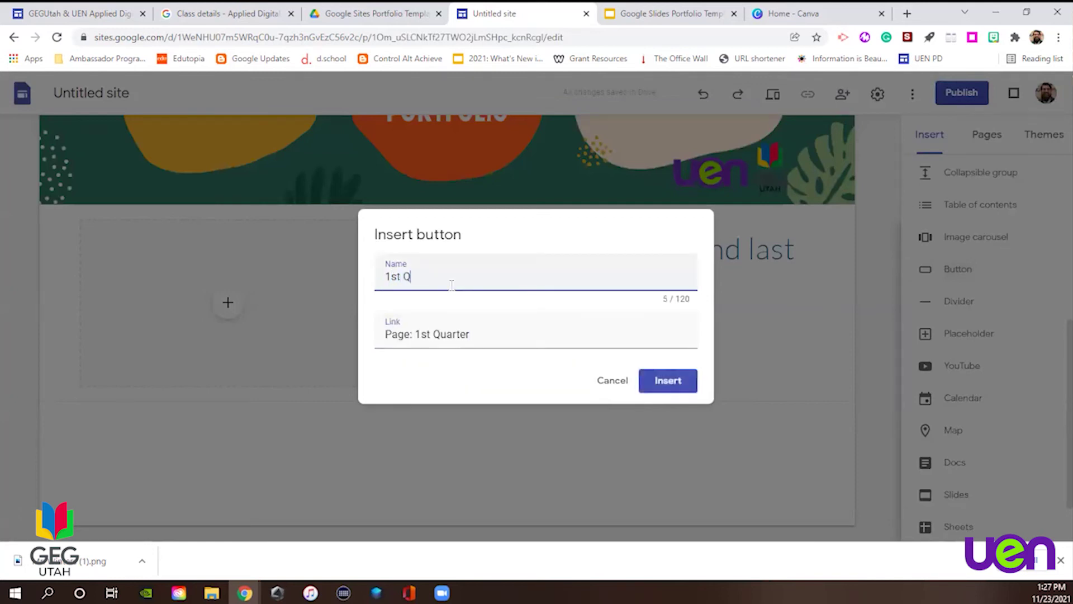
pyautogui.write('uarter')
pyautogui.press('Return')
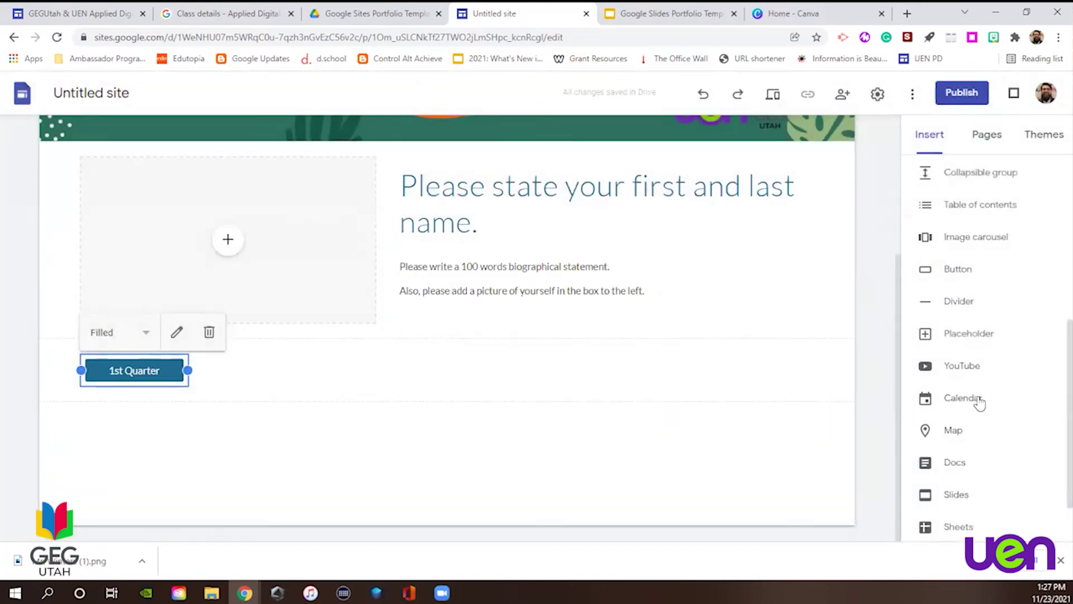
# Insert a button named "2nd Quarter" on the Home page, linked to the 2nd Quarter page.
pyautogui.click(957, 271)
pyautogui.click(481, 339)
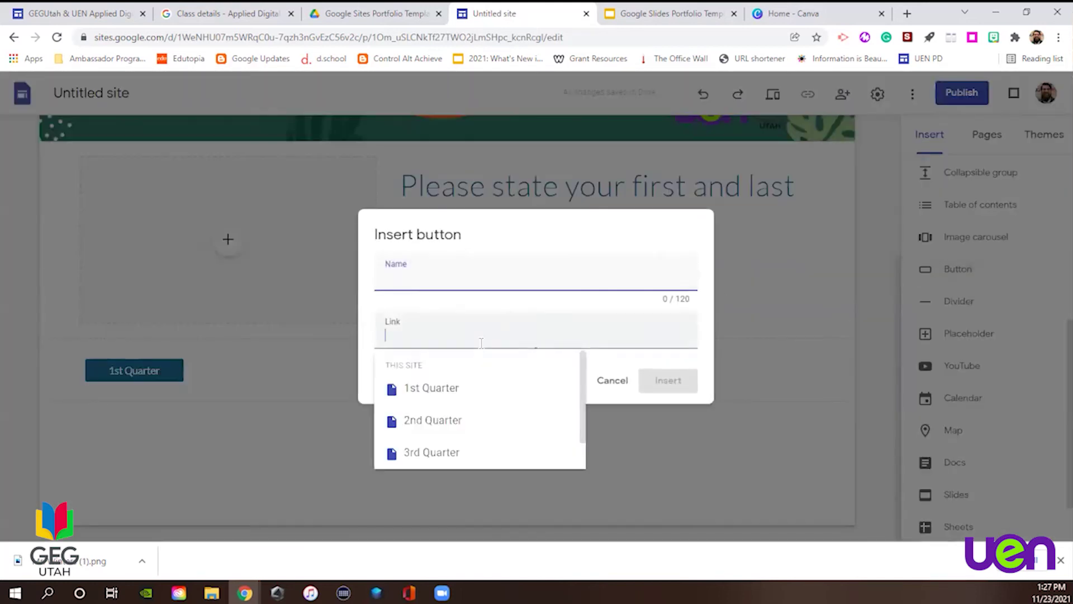
pyautogui.click(439, 427)
pyautogui.click(419, 287)
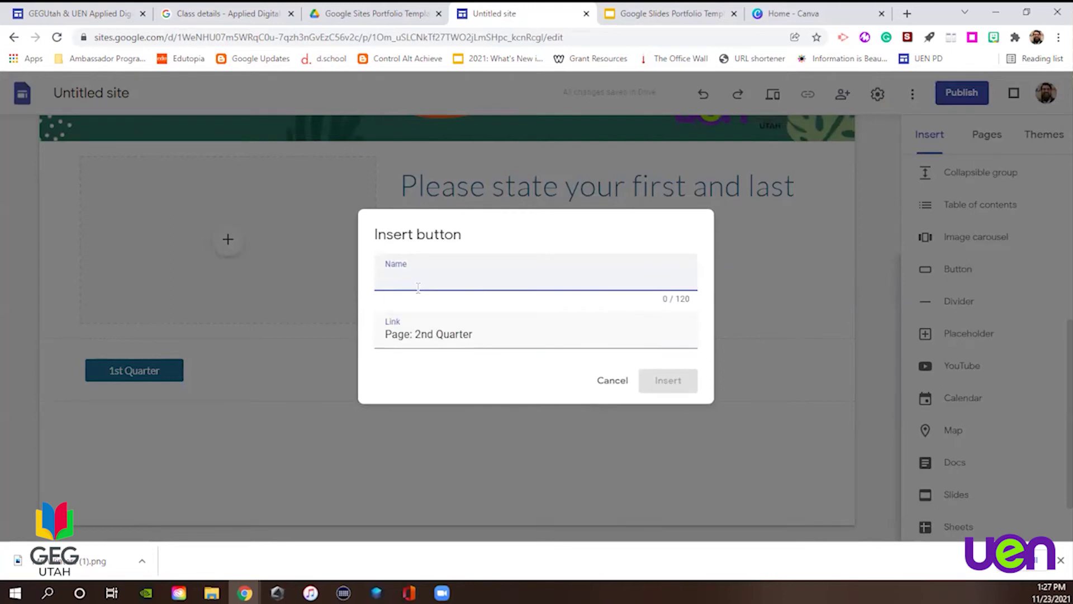
pyautogui.write('2nd Qua')
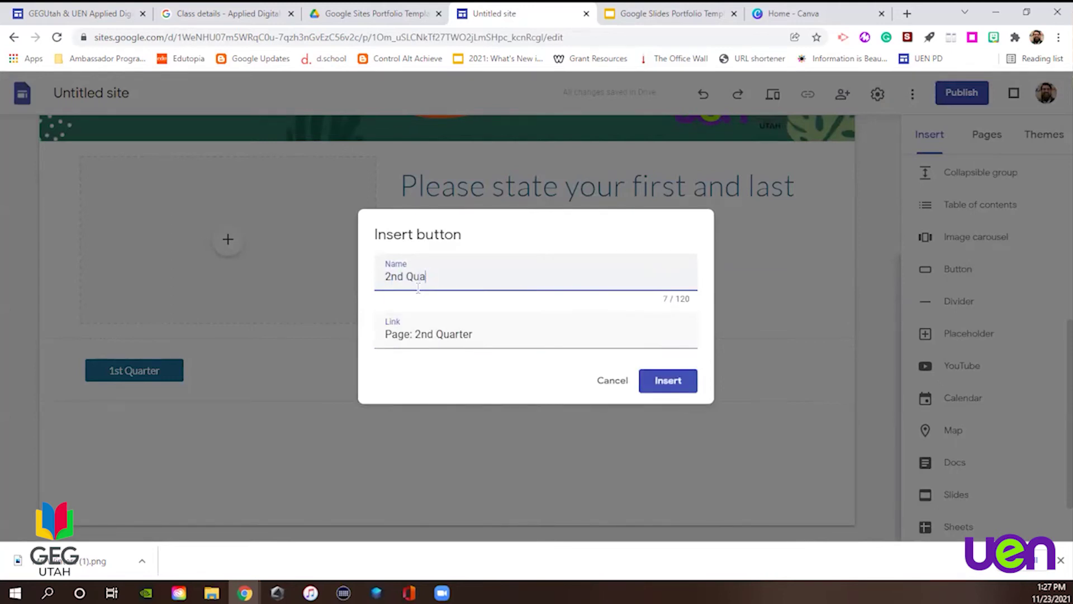
pyautogui.write('rter')
pyautogui.press('Return')
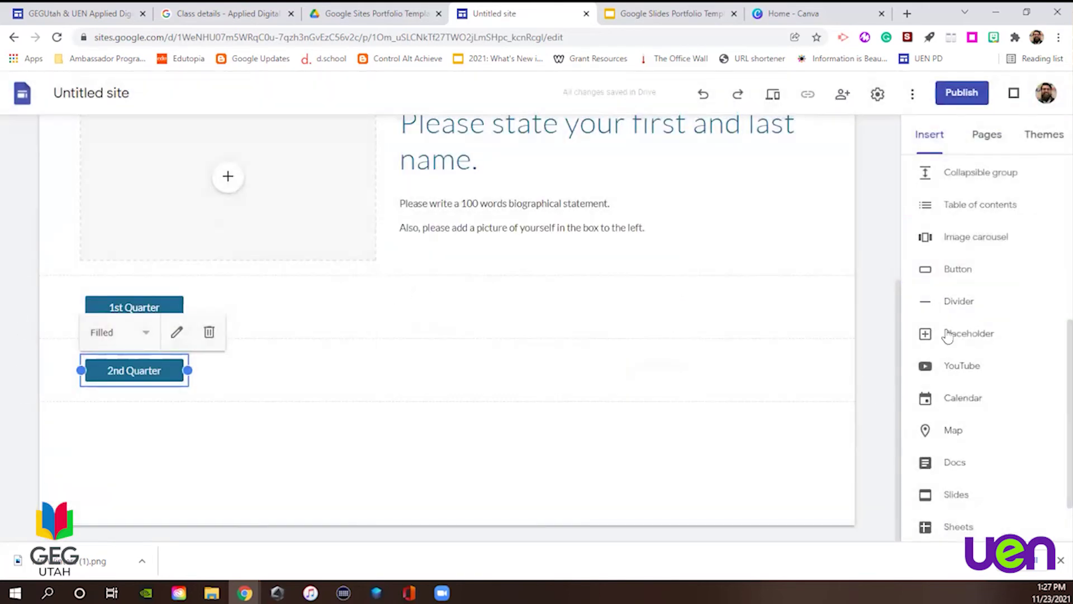
# Insert a button named "3rd Quarter" on the Home page, linked to the 3rd Quarter page.
pyautogui.click(953, 269)
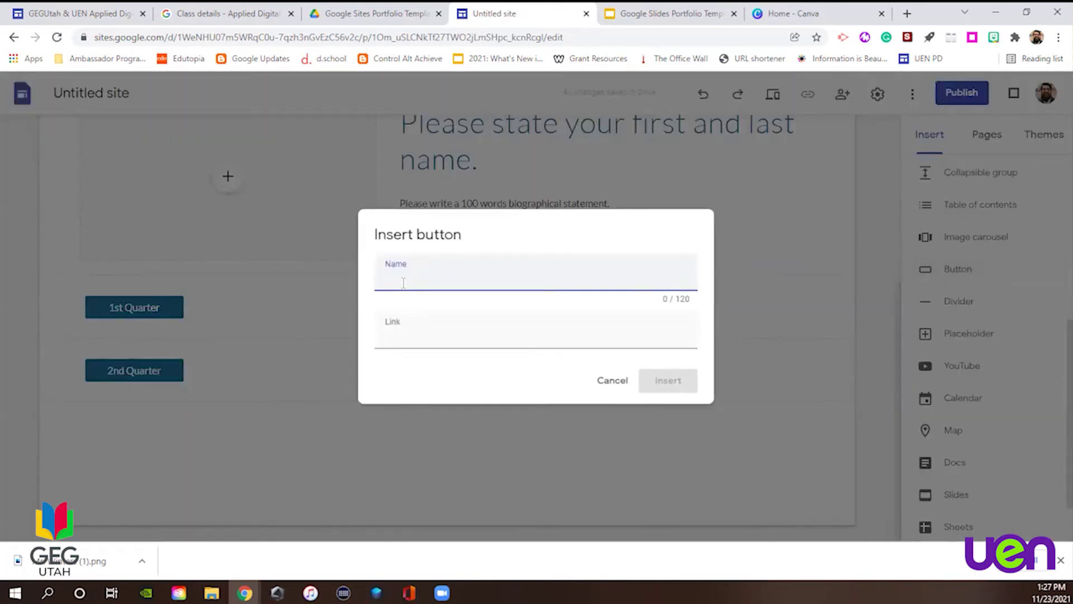
pyautogui.write('3')
pyautogui.click(402, 330)
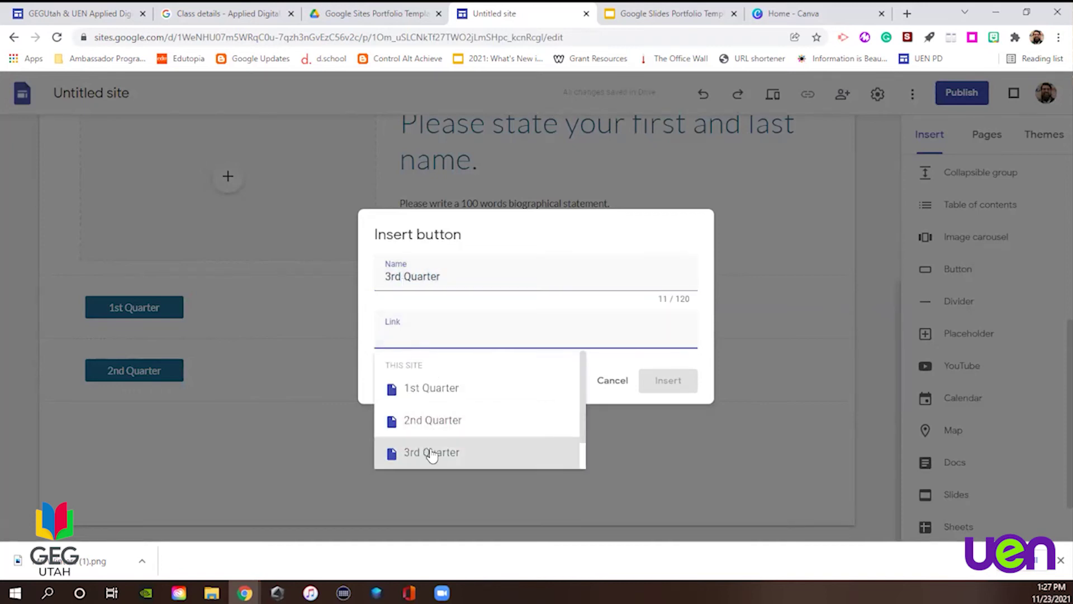
pyautogui.click(432, 450)
pyautogui.click(668, 381)
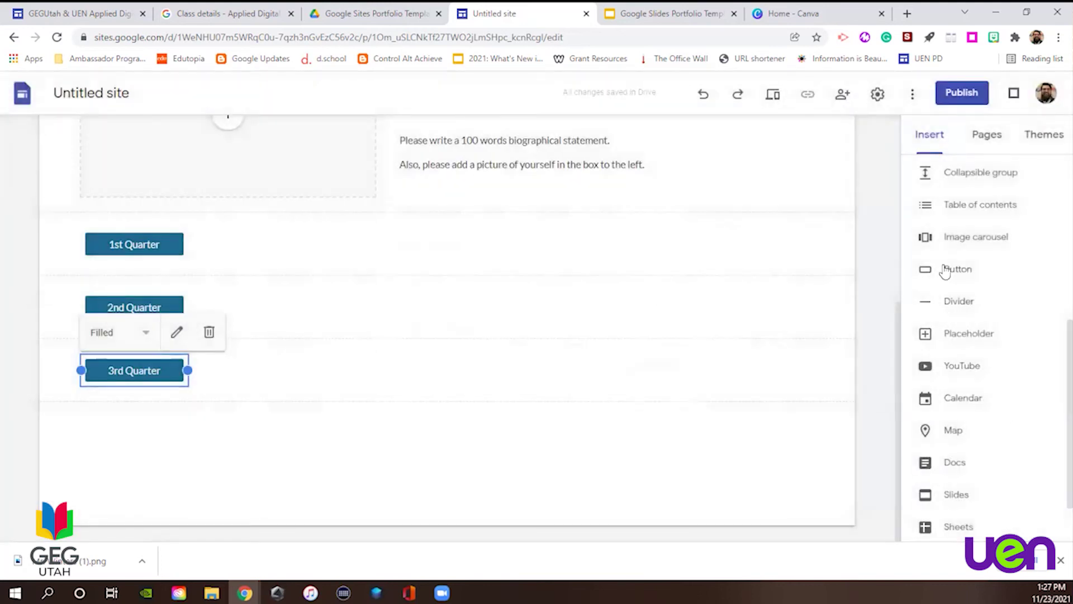
# Insert a button named "4th Quarter" on the Home page, linked to the 4th Quarter page.
pyautogui.click(950, 269)
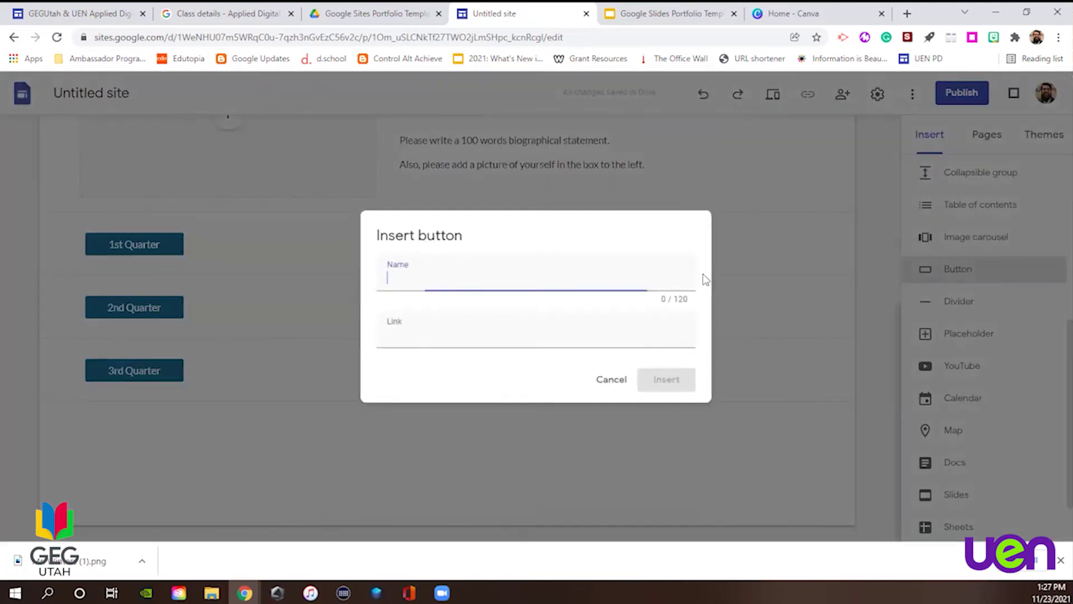
pyautogui.click(413, 317)
pyautogui.scroll(-1, 467, 442)
pyautogui.click(463, 451)
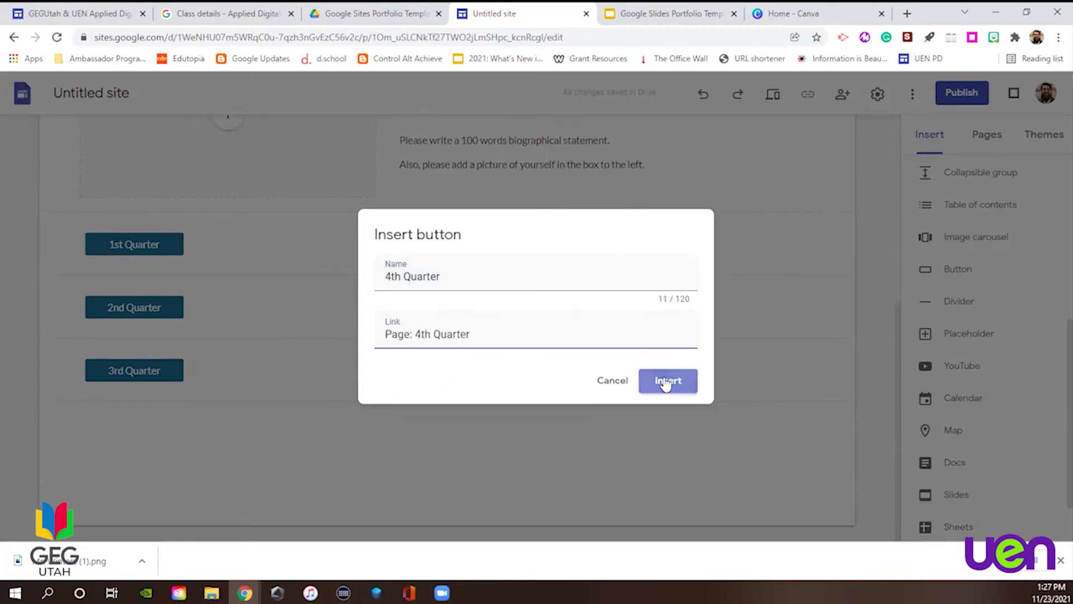
pyautogui.click(668, 381)
# Give the 1st Quarter button the Outlined style and move the 2nd Quarter button beside it in the same row.
pyautogui.scroll(3, 276, 307)
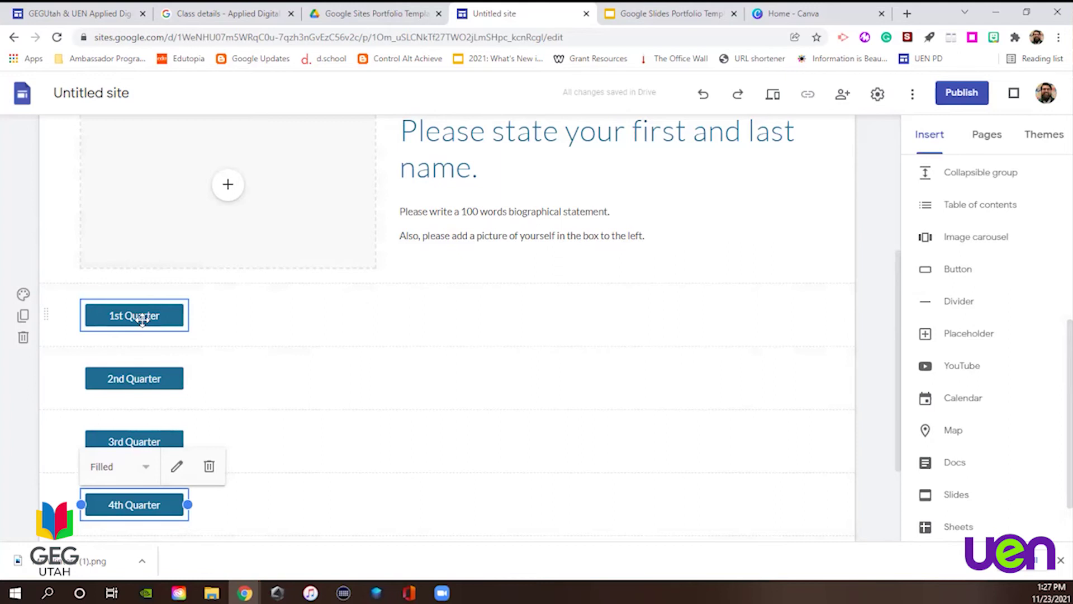
pyautogui.click(159, 317)
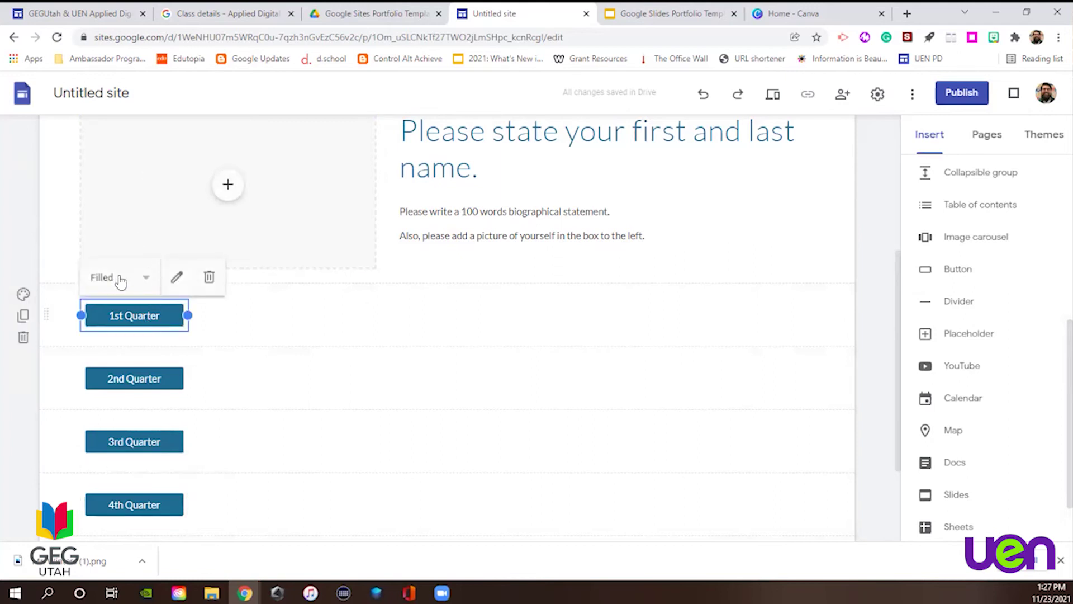
pyautogui.click(115, 279)
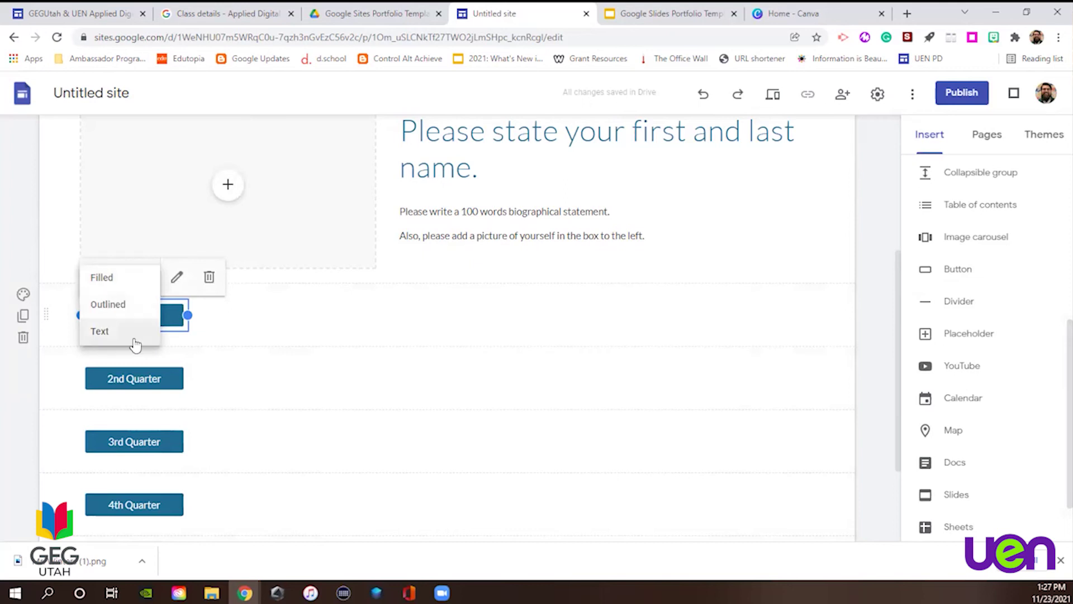
pyautogui.click(135, 306)
pyautogui.moveTo(143, 370); pyautogui.dragTo(484, 311)
pyautogui.click(190, 316)
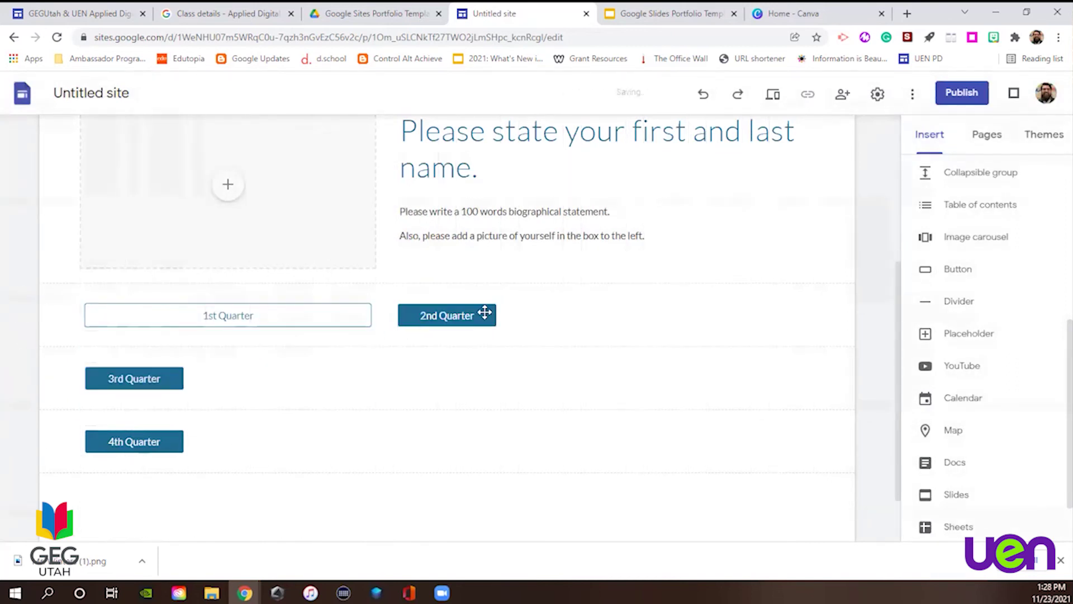
# Give the 2nd Quarter button the Outlined style and resize both buttons in that row so each fills half the width.
pyautogui.click(440, 282)
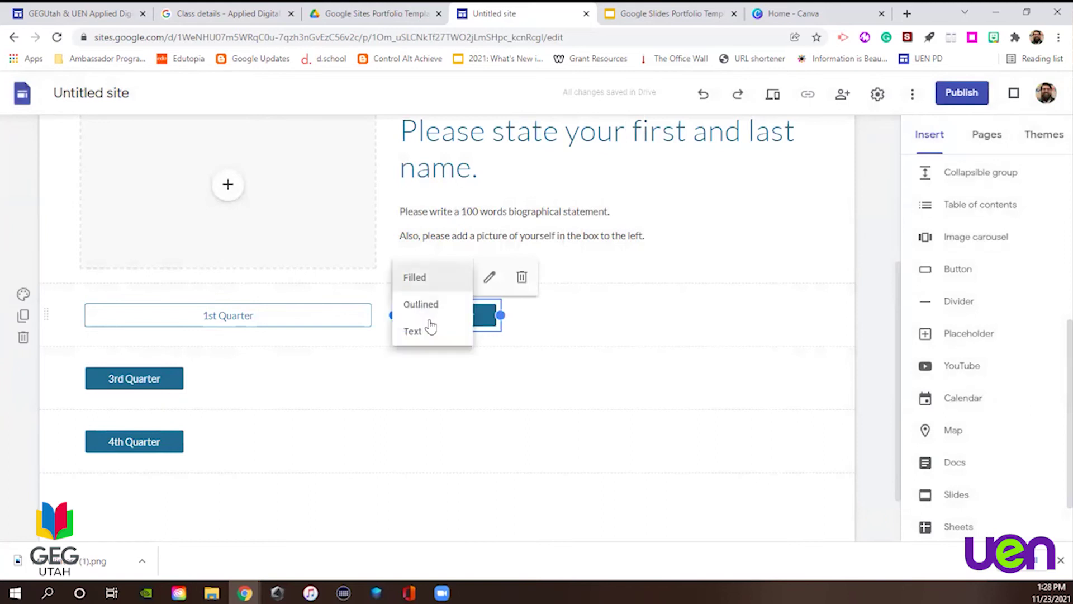
pyautogui.click(433, 304)
pyautogui.moveTo(500, 315); pyautogui.dragTo(814, 315)
pyautogui.moveTo(395, 316); pyautogui.dragTo(456, 316)
pyautogui.click(350, 315)
pyautogui.moveTo(372, 315); pyautogui.dragTo(455, 315)
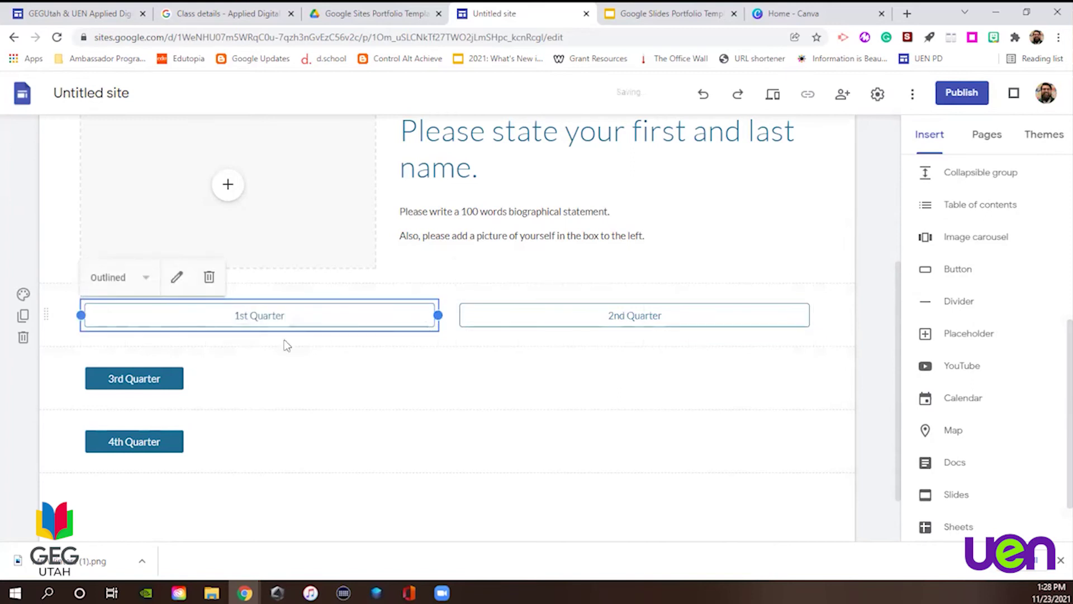
# Widen the 3rd Quarter button to match the 1st Quarter button and give it the Outlined style.
pyautogui.click(170, 377)
pyautogui.moveTo(183, 378); pyautogui.dragTo(442, 373)
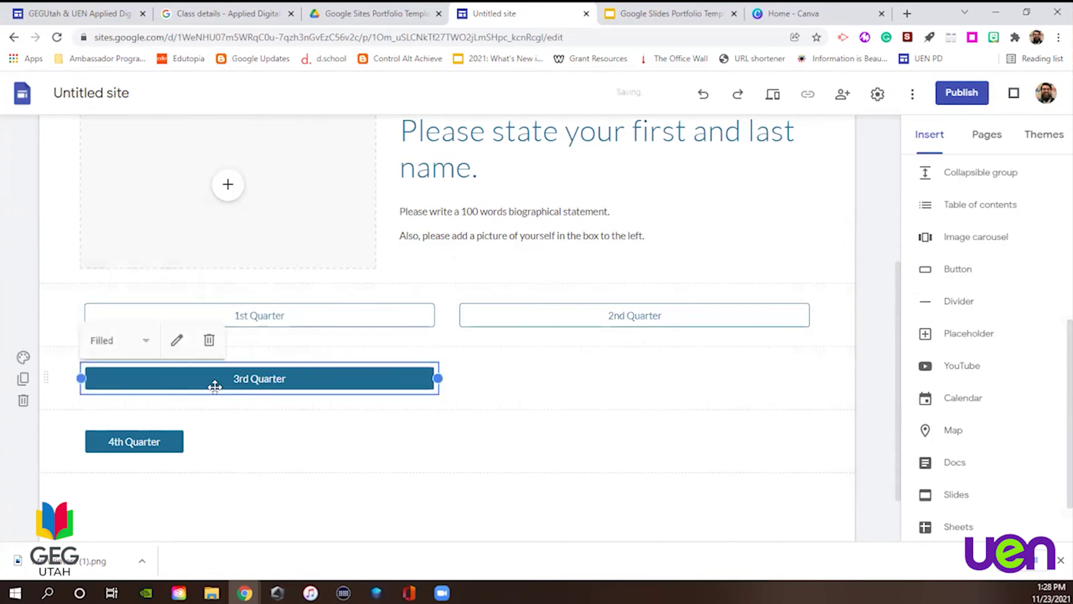
pyautogui.click(143, 342)
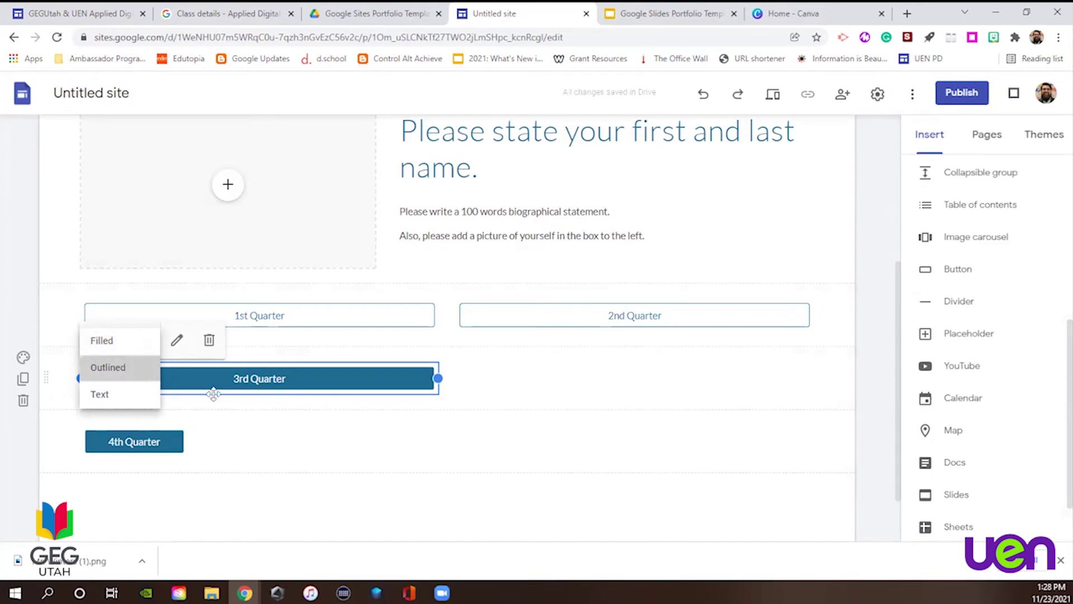
pyautogui.click(129, 369)
# Place the 4th Quarter button beside the 3rd Quarter button, filling the other half of the row, with the Outlined style.
pyautogui.moveTo(140, 442); pyautogui.dragTo(813, 378)
pyautogui.click(476, 342)
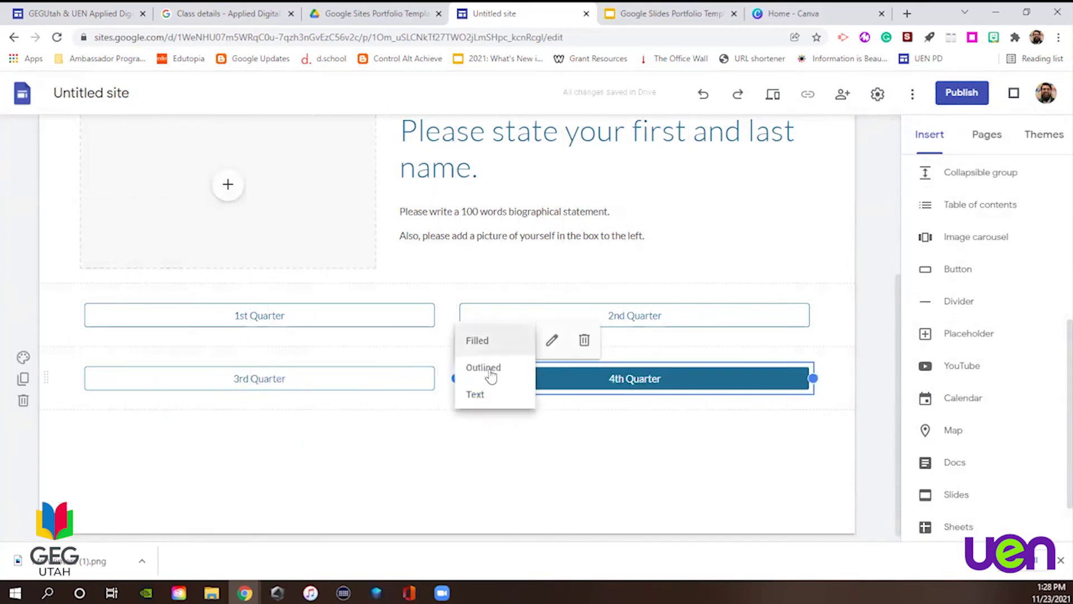
pyautogui.click(491, 374)
pyautogui.click(495, 447)
# Start a new custom site theme and name it "UEN GEGUtah Sample".
pyautogui.scroll(5, 495, 447)
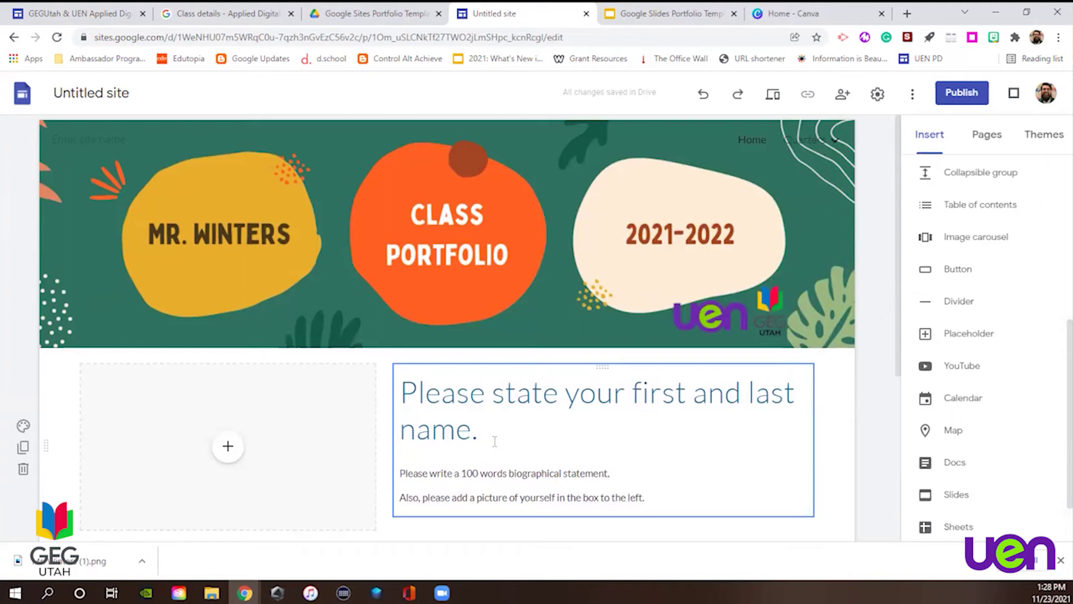
pyautogui.click(1035, 147)
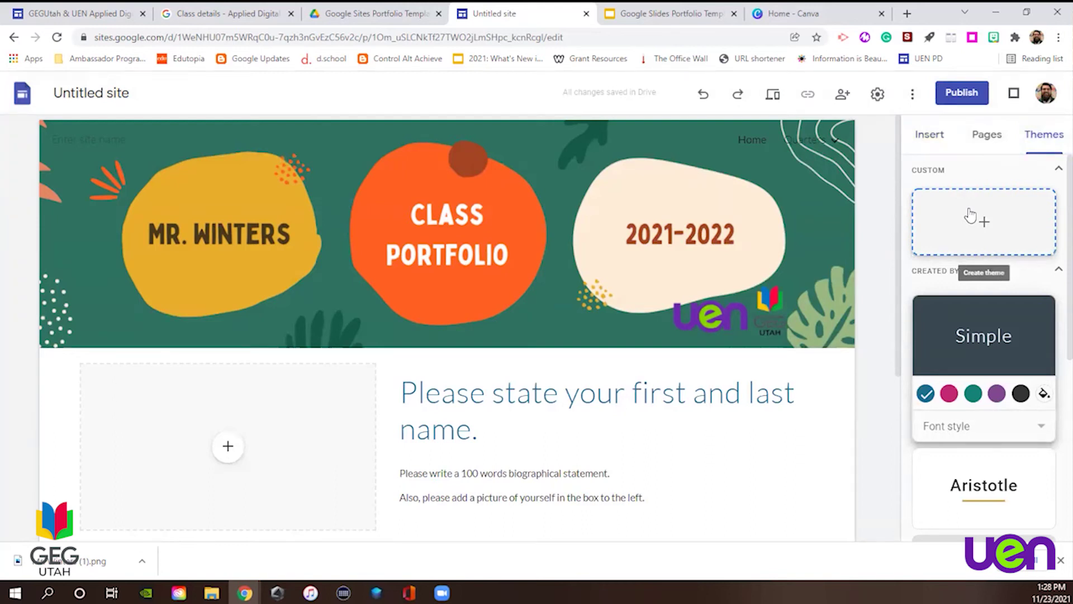
pyautogui.click(984, 223)
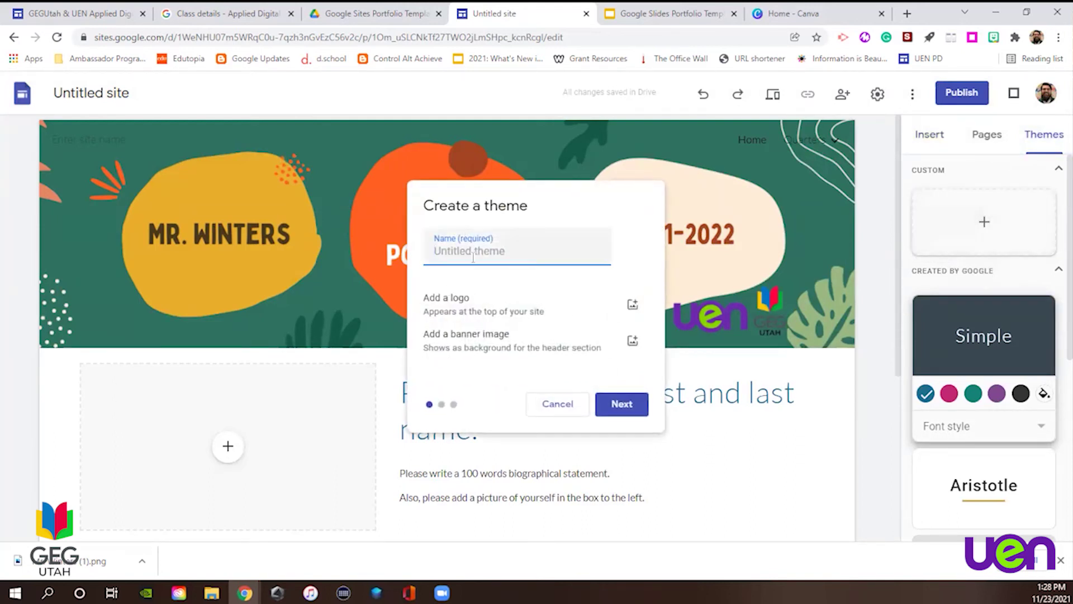
pyautogui.write('UEN GEGUtah Sample')
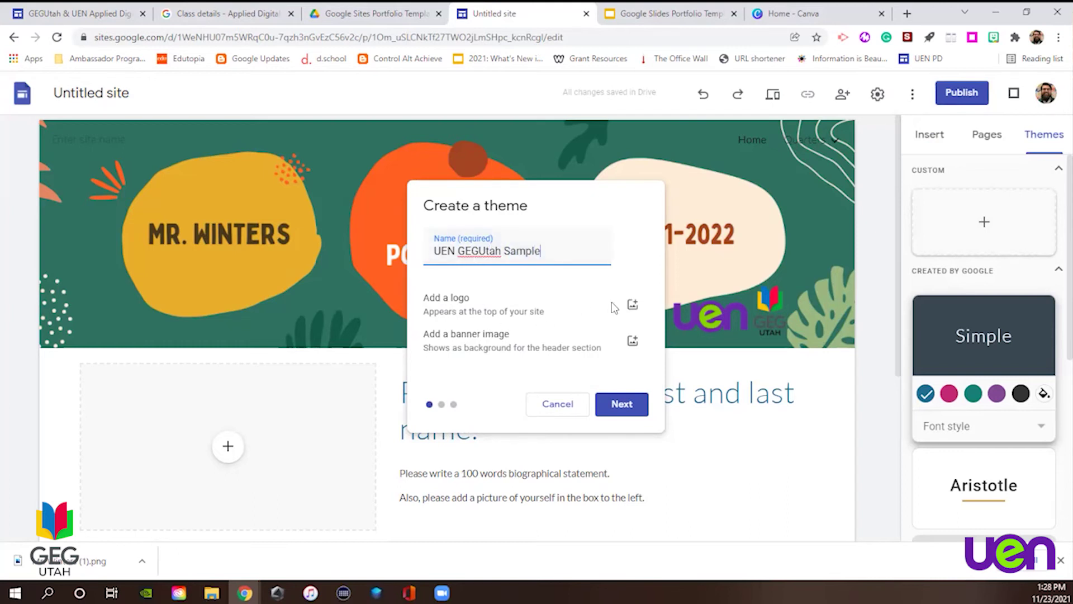
pyautogui.click(632, 304)
pyautogui.click(613, 362)
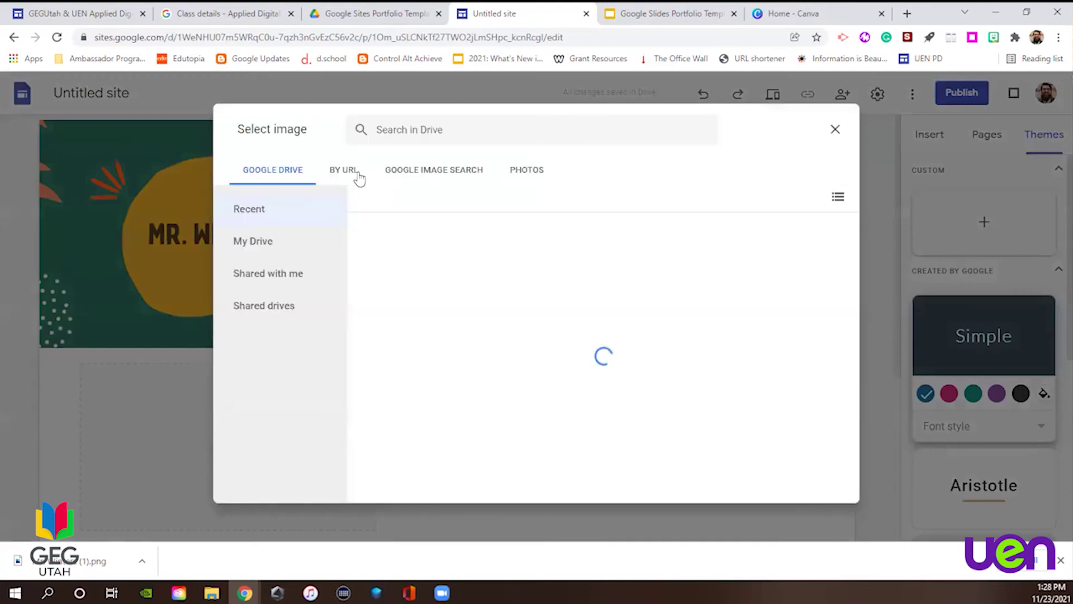
pyautogui.click(837, 131)
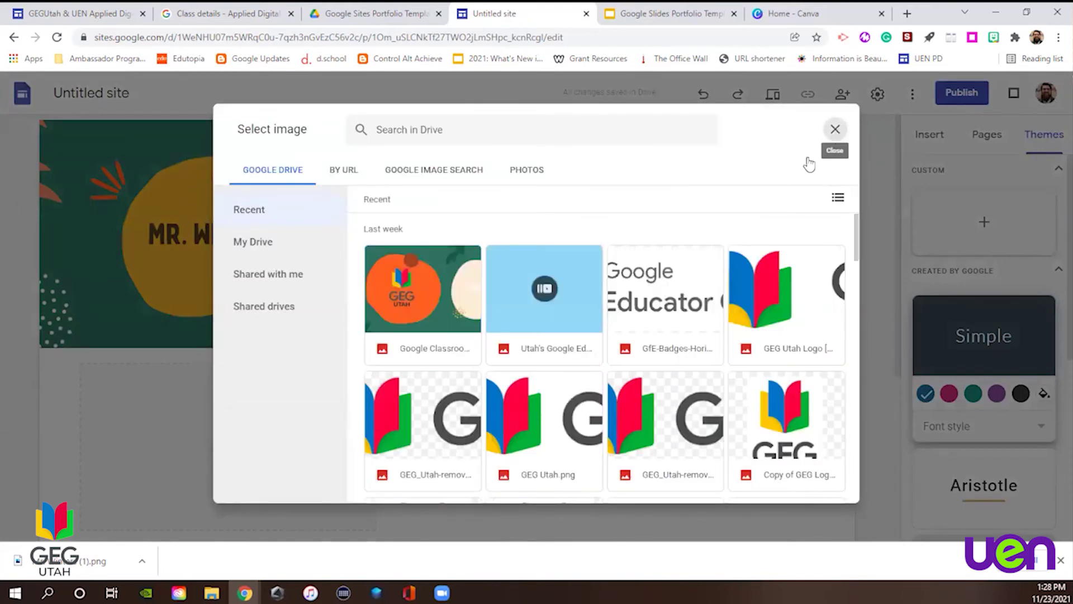
# Upload the uenlogo image from the Downloads folder as the theme's logo.
pyautogui.click(633, 304)
pyautogui.click(600, 331)
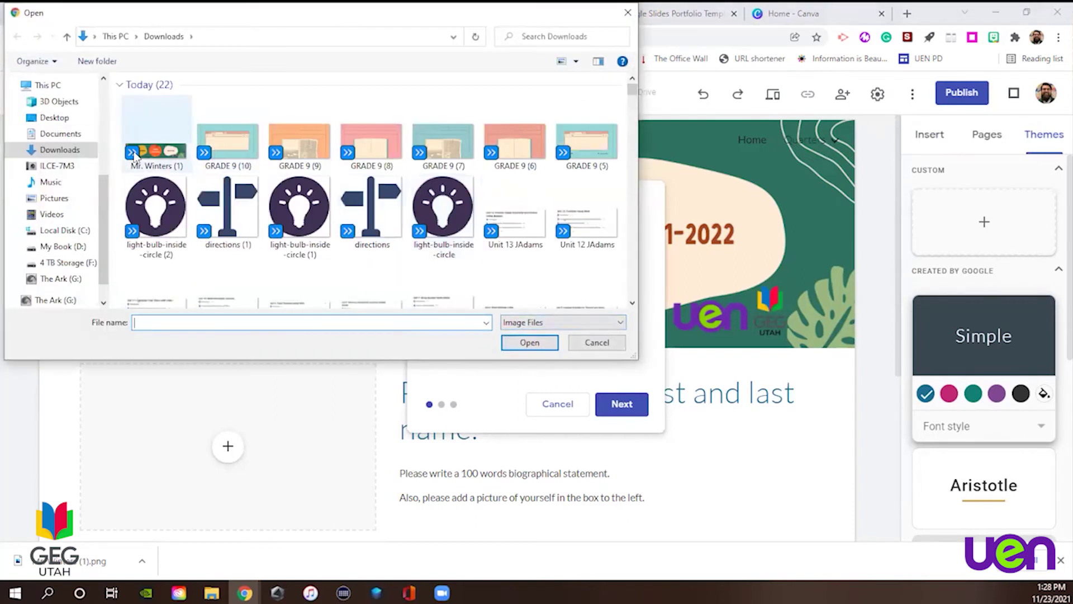
pyautogui.scroll(-3, 287, 225)
pyautogui.scroll(-15, 287, 225)
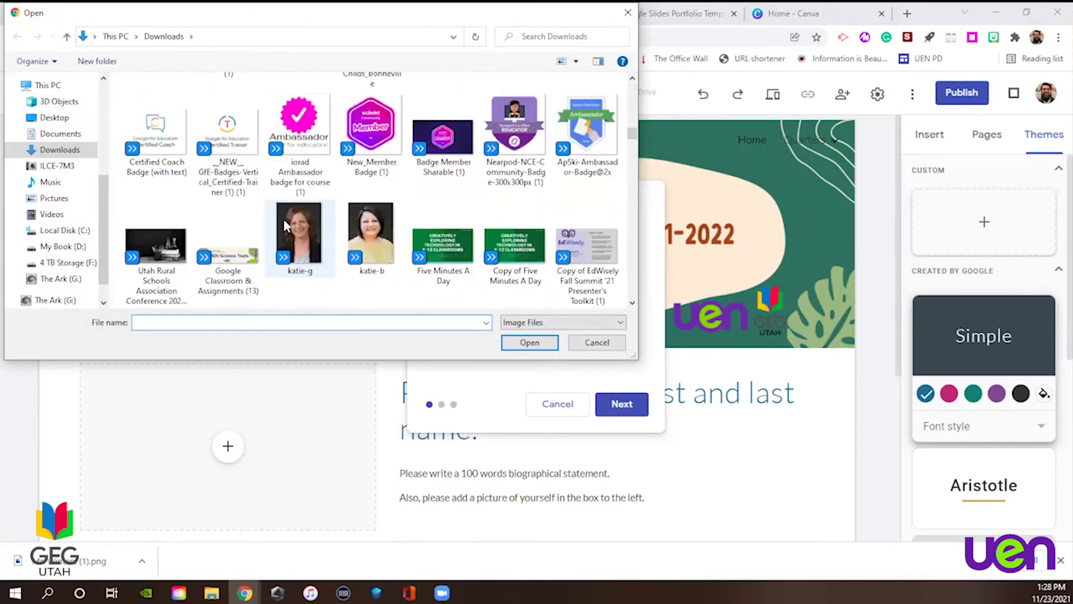
pyautogui.scroll(-15, 285, 225)
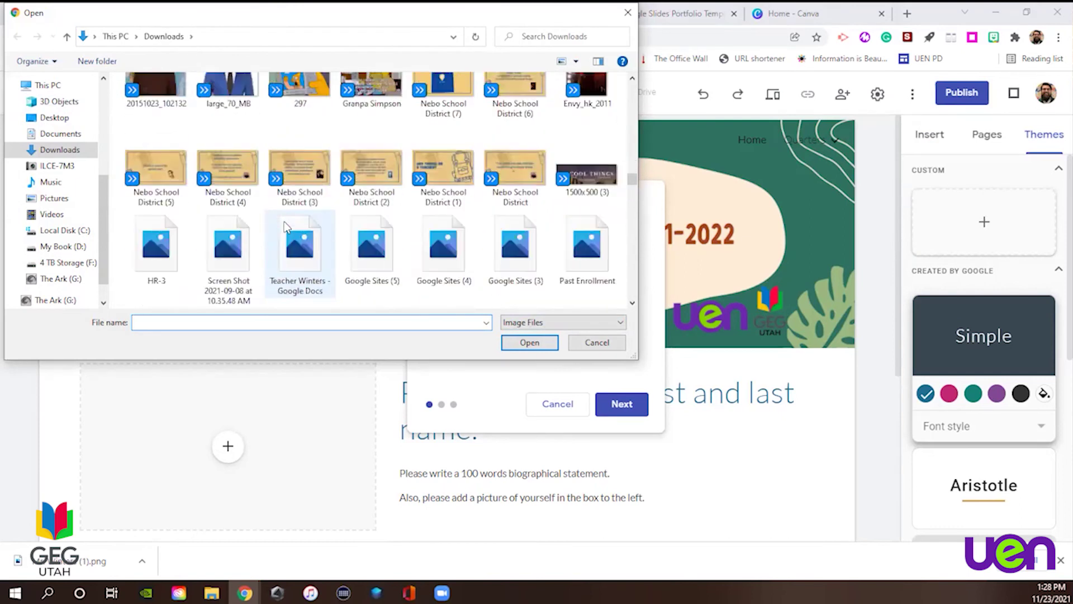
pyautogui.scroll(-15, 283, 221)
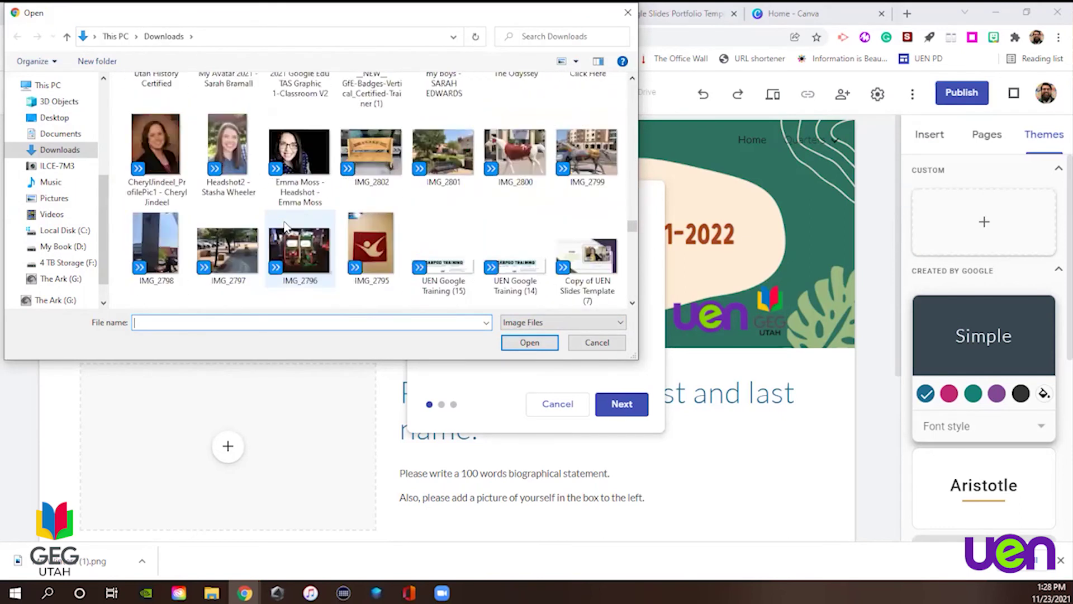
pyautogui.scroll(-15, 287, 225)
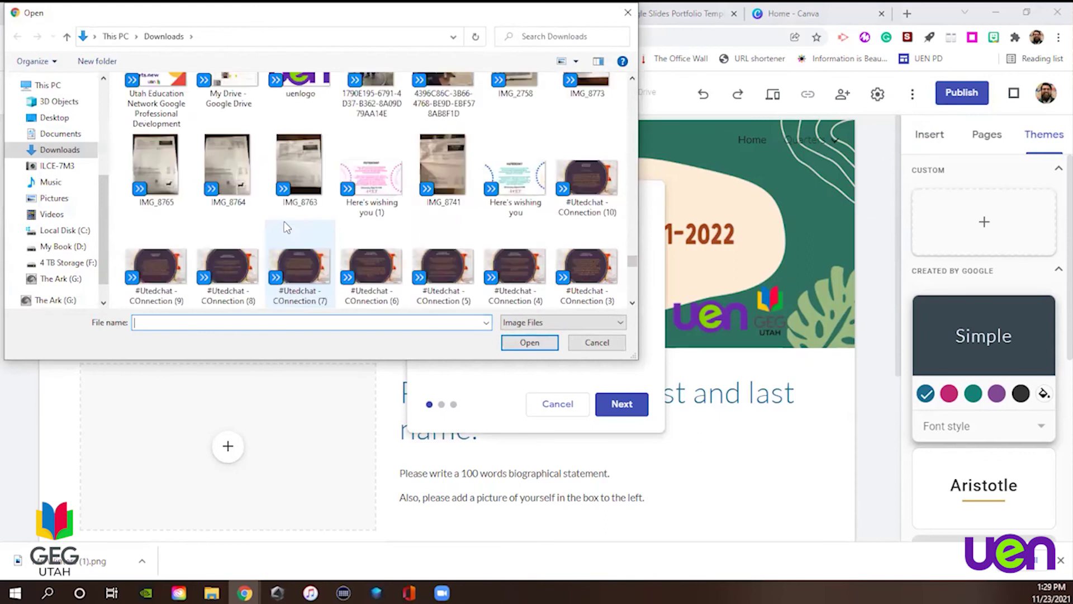
pyautogui.scroll(-6, 285, 226)
pyautogui.scroll(4, 285, 225)
pyautogui.scroll(-3, 284, 224)
pyautogui.scroll(3, 285, 225)
pyautogui.scroll(-3, 284, 222)
pyautogui.scroll(8, 284, 221)
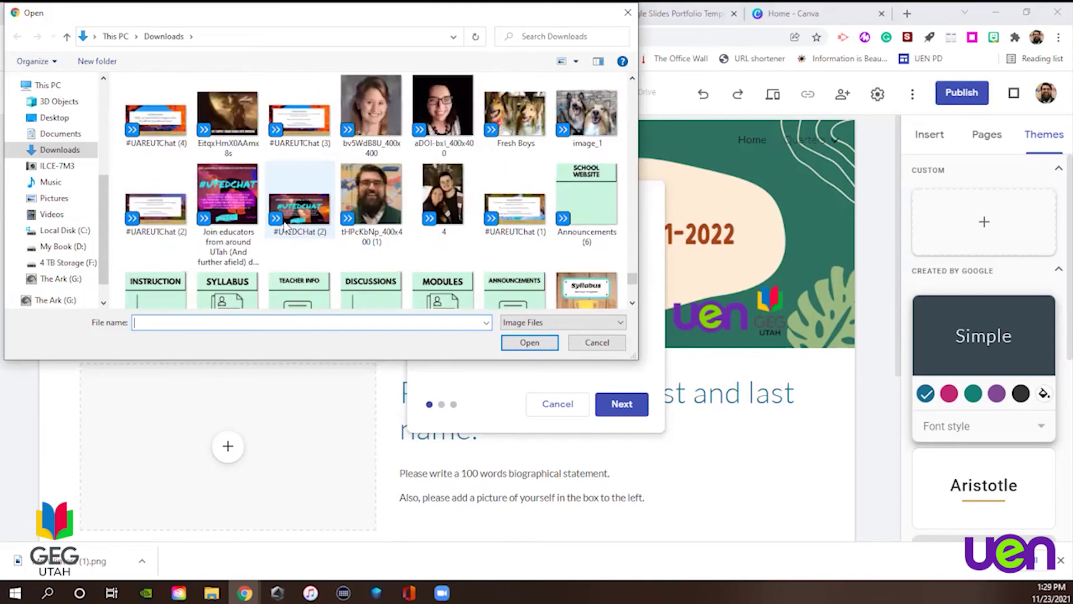
pyautogui.scroll(-3, 285, 225)
pyautogui.click(302, 168)
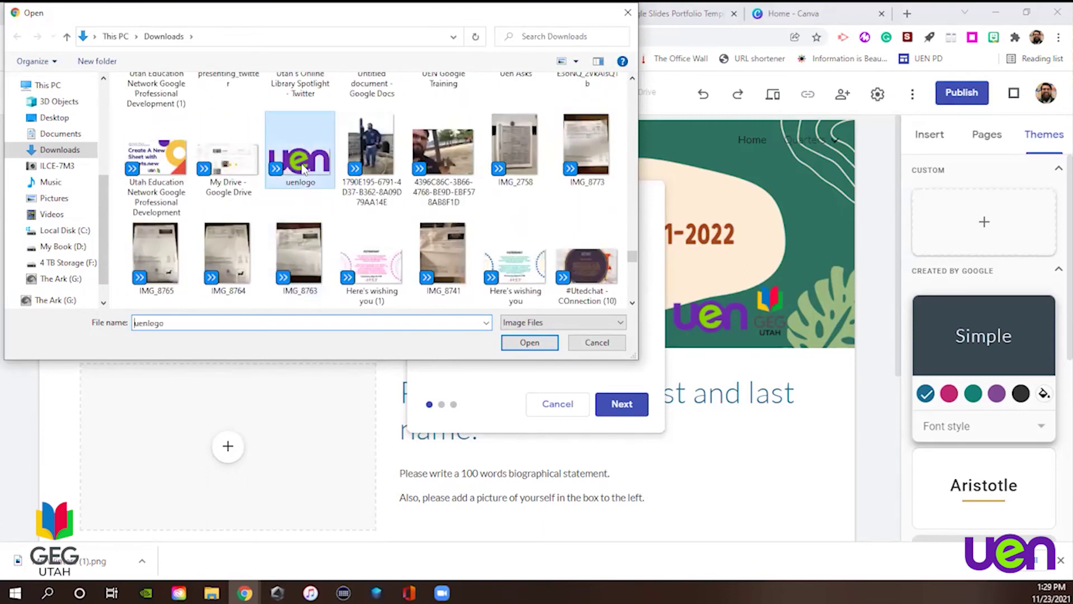
pyautogui.click(521, 342)
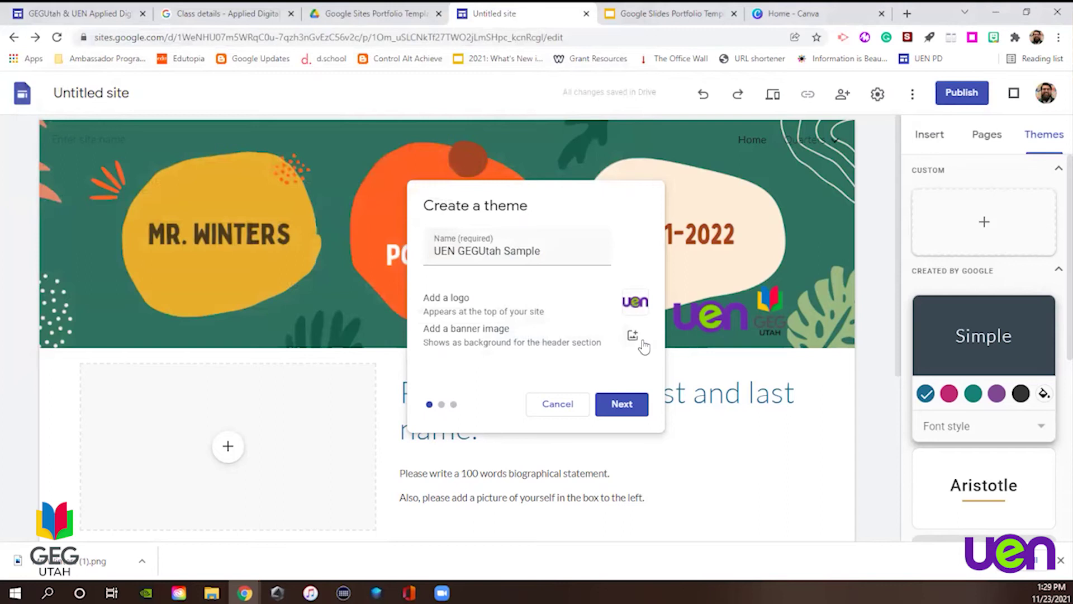
# Upload the class portfolio banner picture from the Downloads folder as the theme's banner image.
pyautogui.click(633, 338)
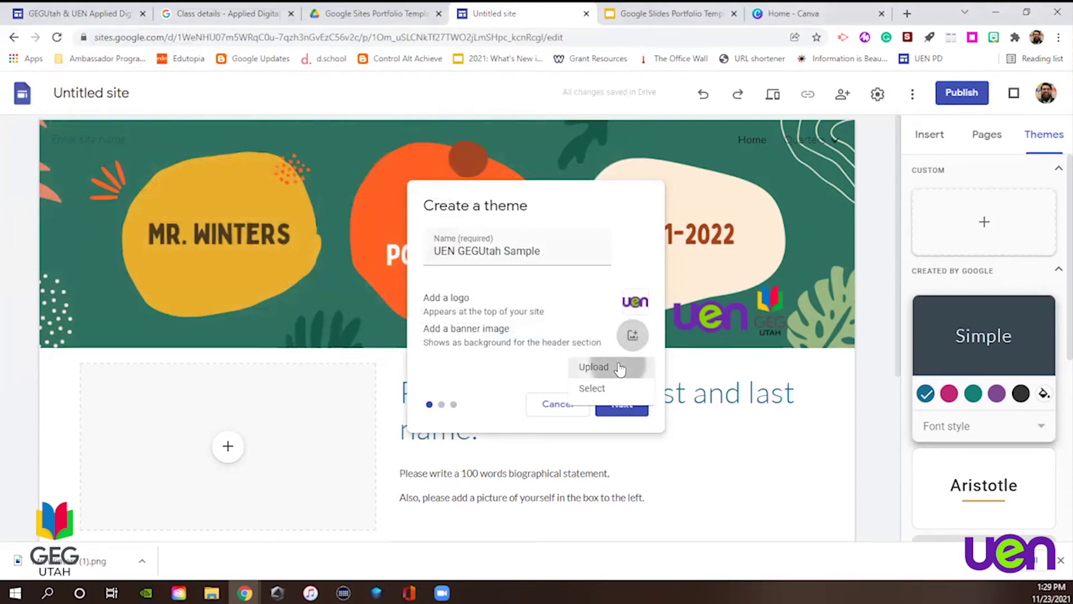
pyautogui.click(619, 367)
pyautogui.click(143, 134)
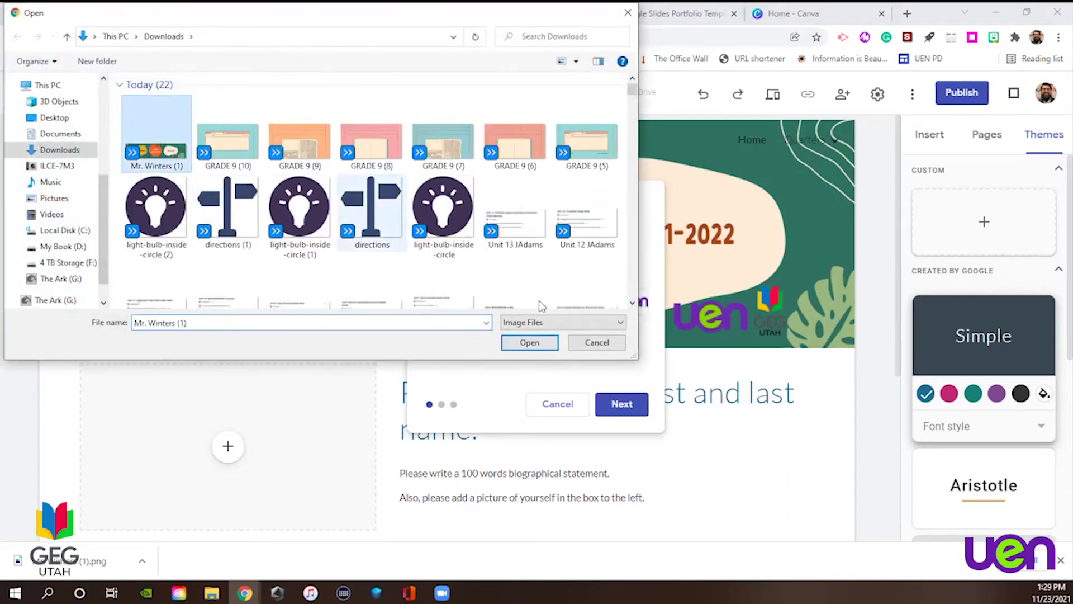
pyautogui.click(529, 343)
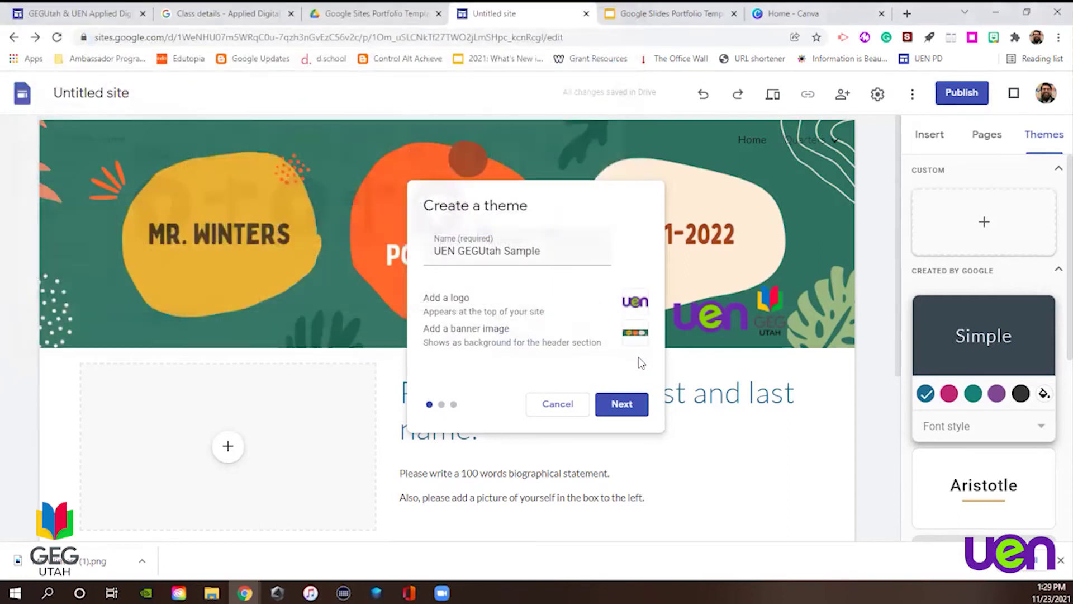
# Set the theme's three custom colors to purple #9900FF, green #93C47D and black #000000.
pyautogui.click(622, 404)
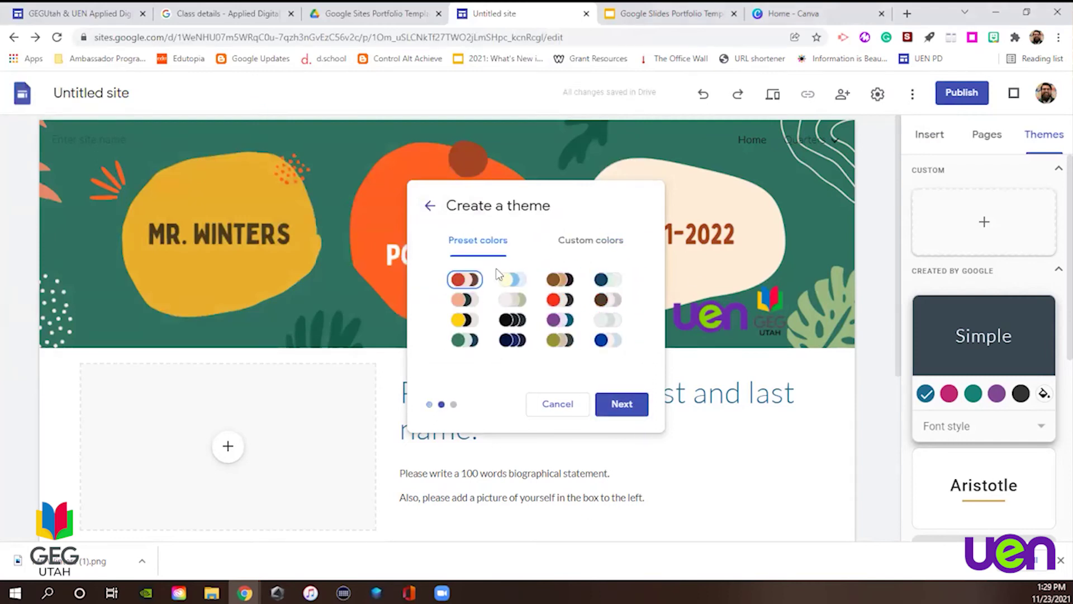
pyautogui.click(591, 238)
pyautogui.click(489, 315)
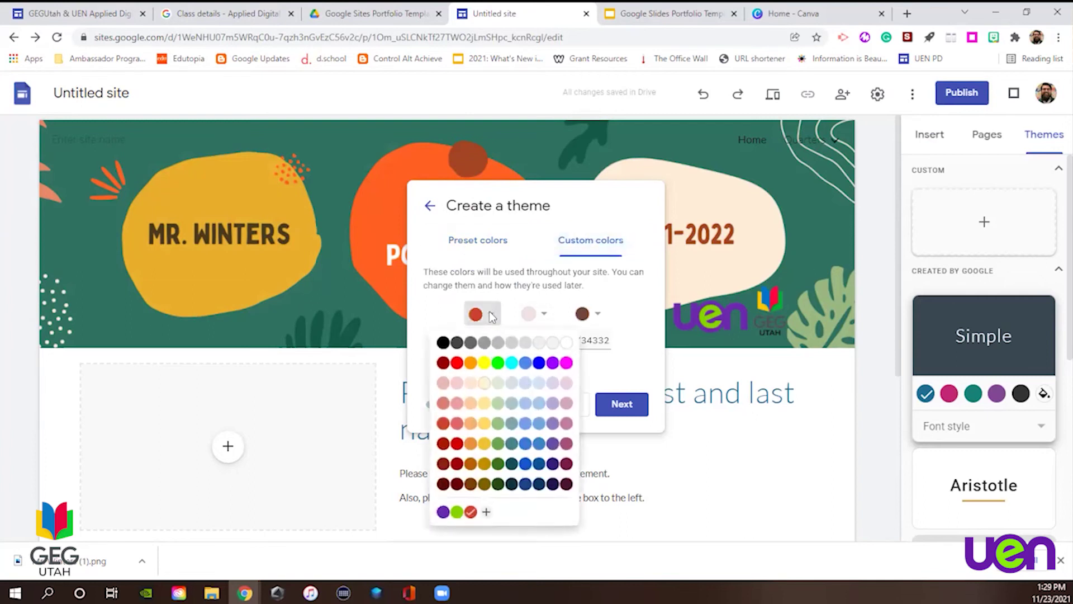
pyautogui.click(553, 360)
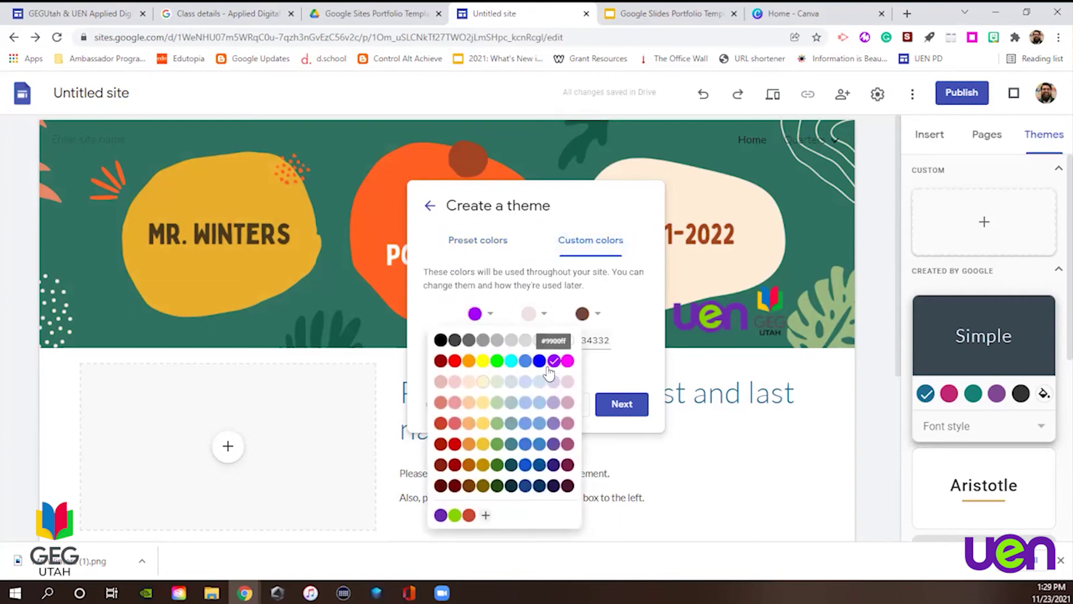
pyautogui.click(539, 313)
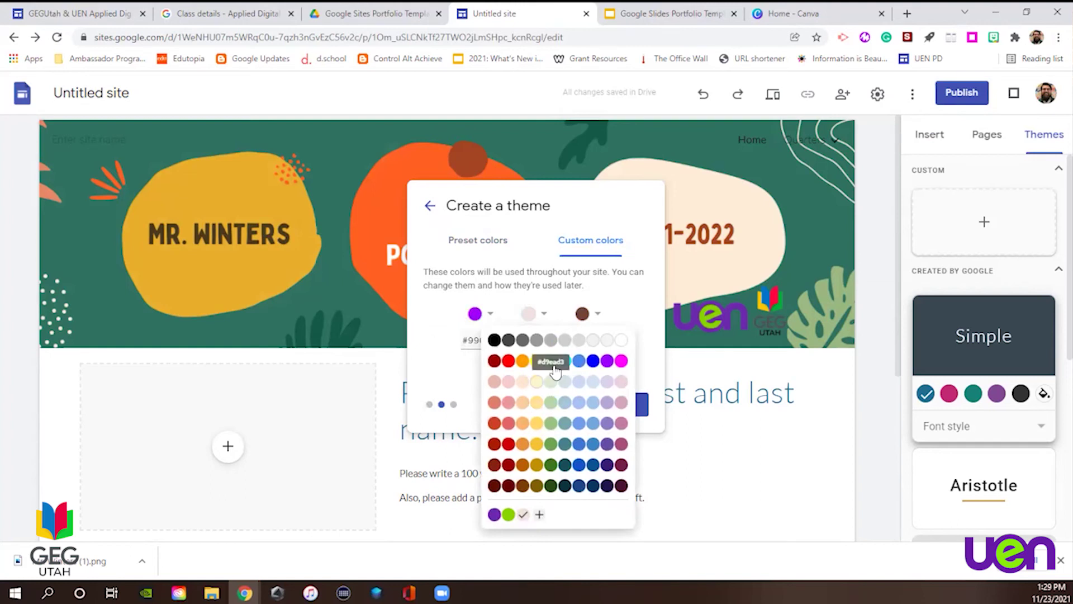
pyautogui.click(551, 423)
pyautogui.click(583, 317)
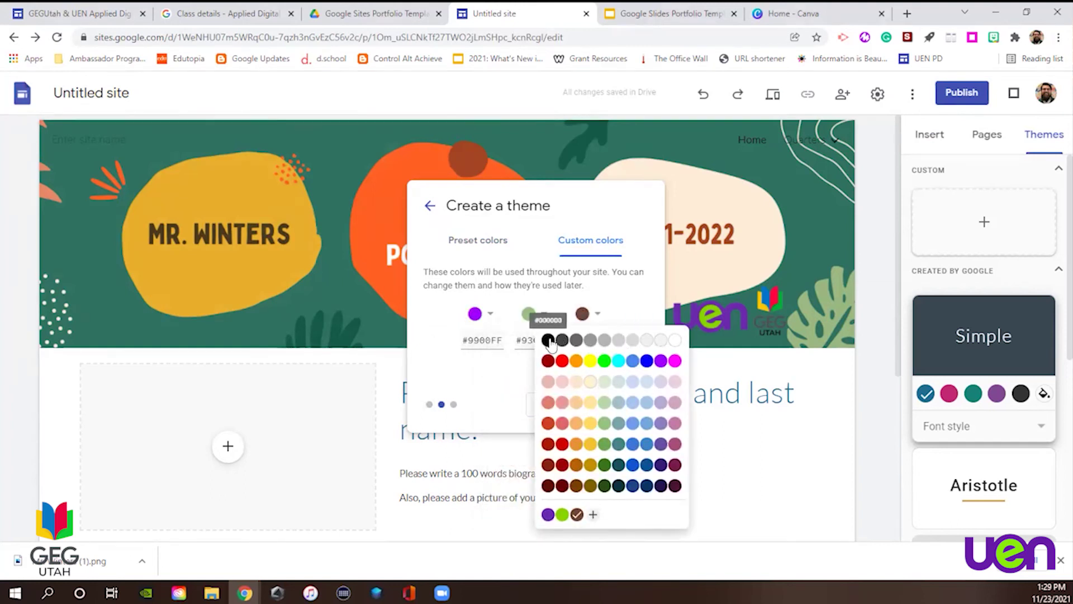
pyautogui.click(548, 340)
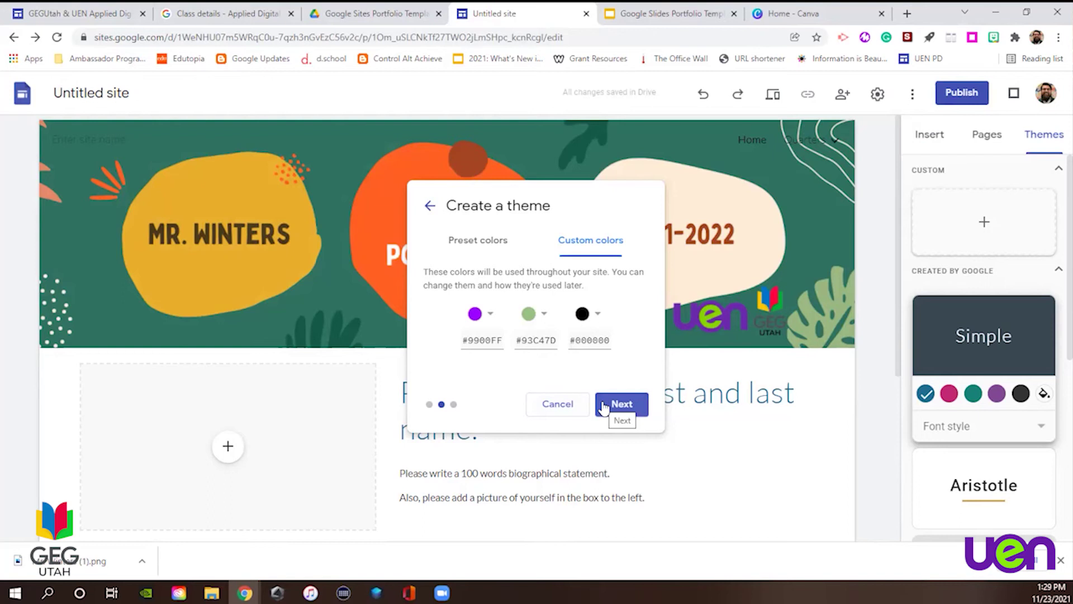
# Open Adobe Color at color.adobe.com in a new browser tab, dismiss the What's New notice and try adjusting the color wheel.
pyautogui.click(907, 11)
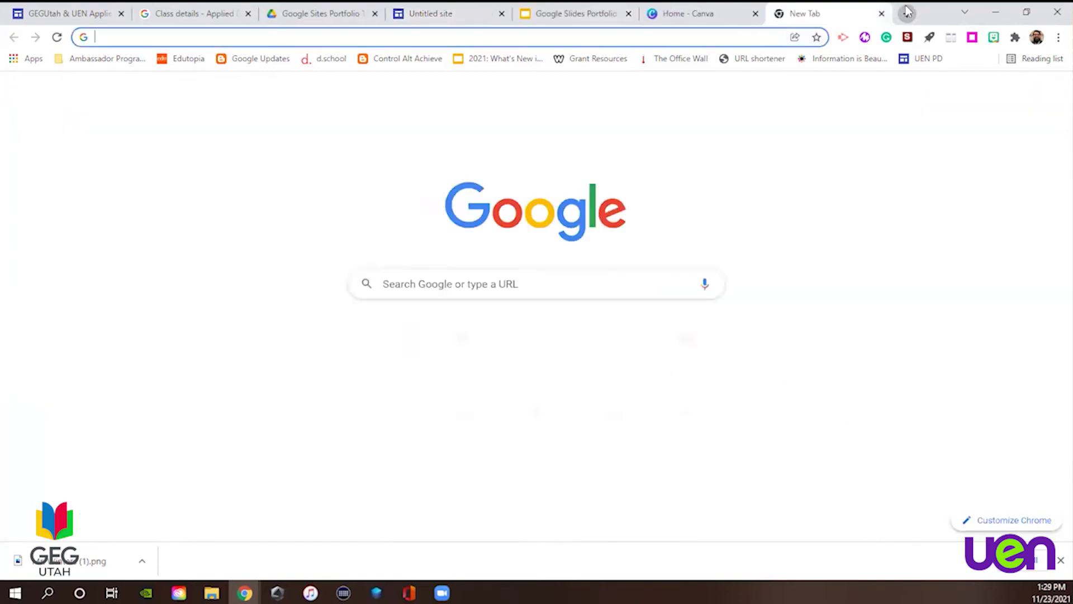
pyautogui.write('color')
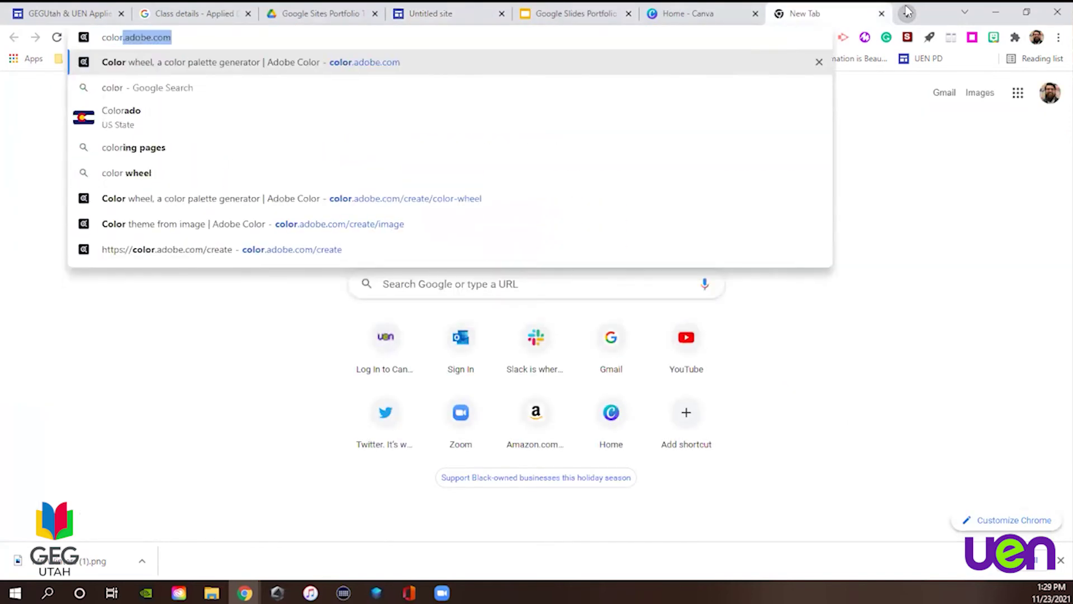
pyautogui.press('Return')
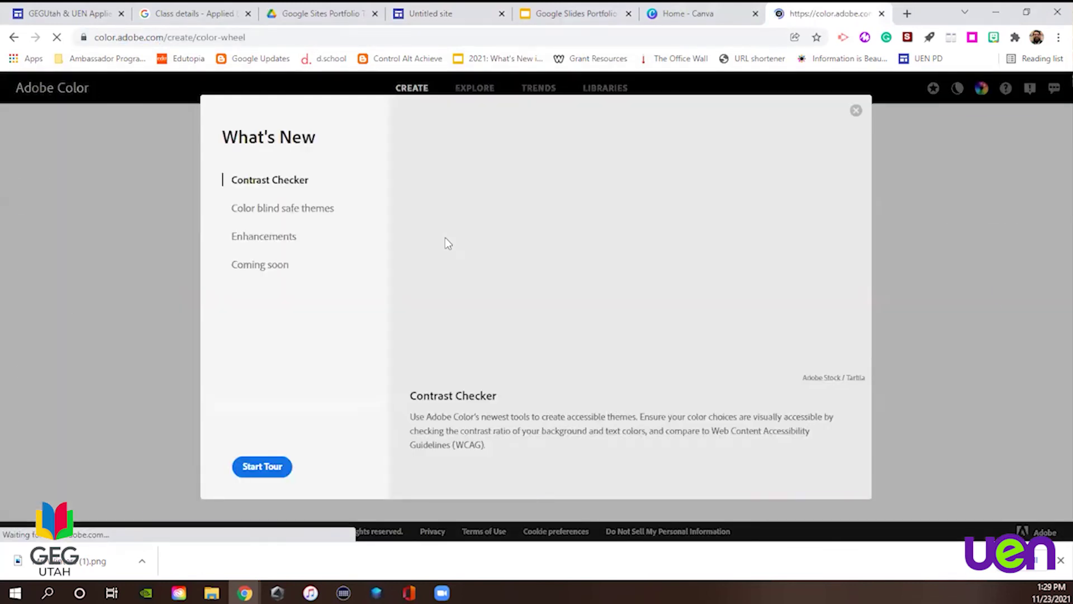
pyautogui.click(849, 109)
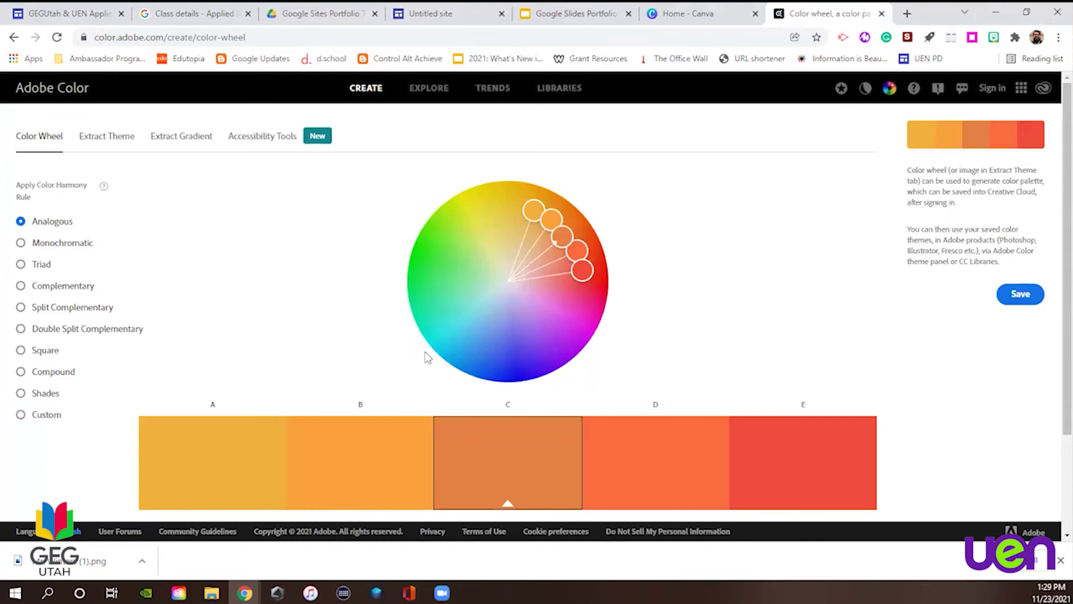
pyautogui.moveTo(573, 257); pyautogui.dragTo(561, 220)
# Extract a color theme from the class portfolio banner picture in the Downloads folder.
pyautogui.click(117, 138)
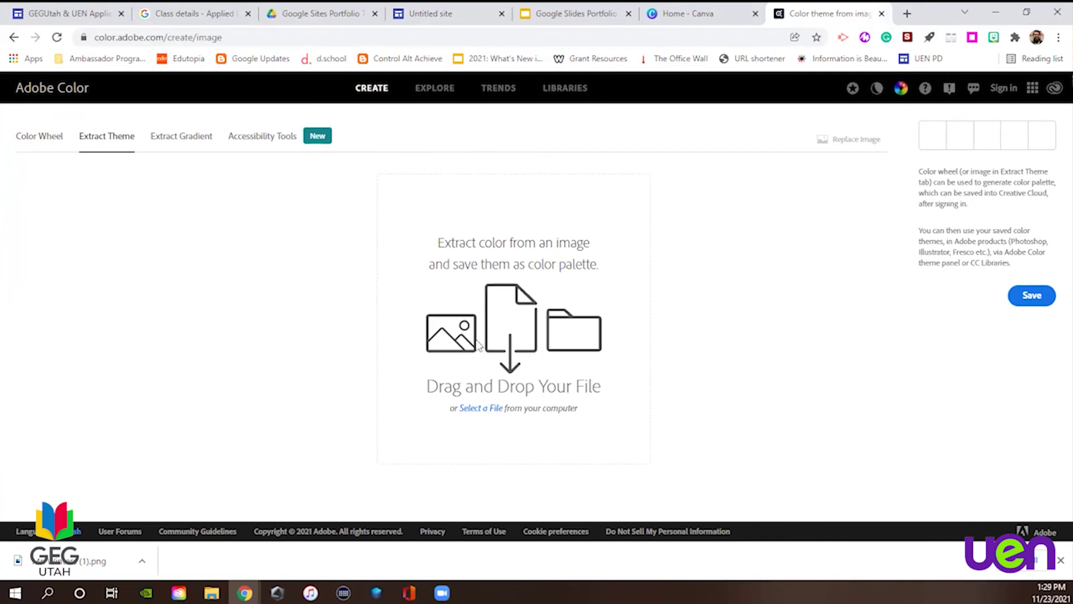
pyautogui.click(480, 408)
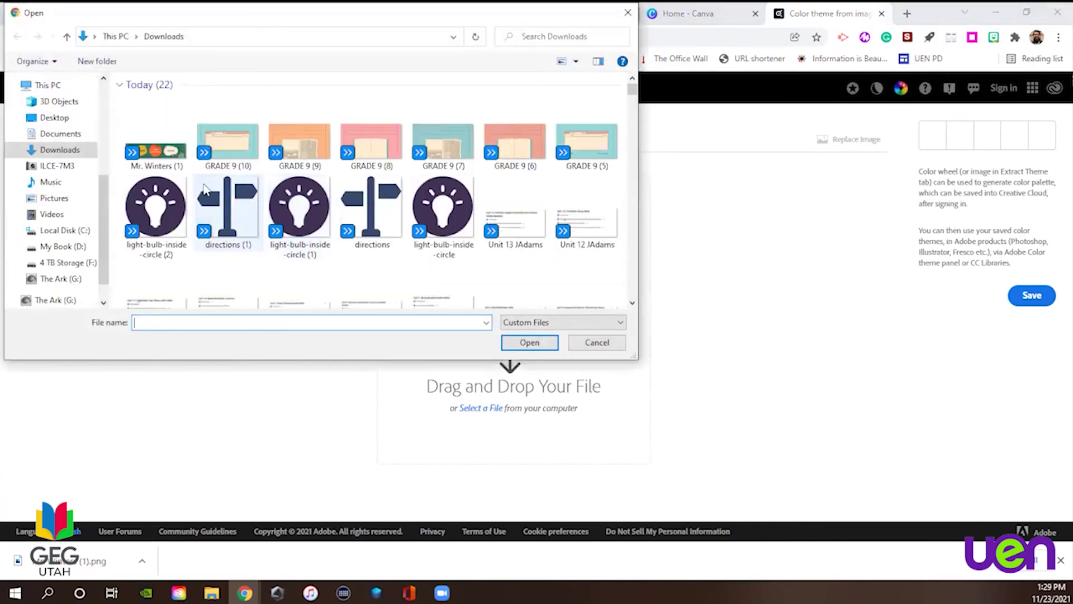
pyautogui.click(156, 134)
pyautogui.click(530, 340)
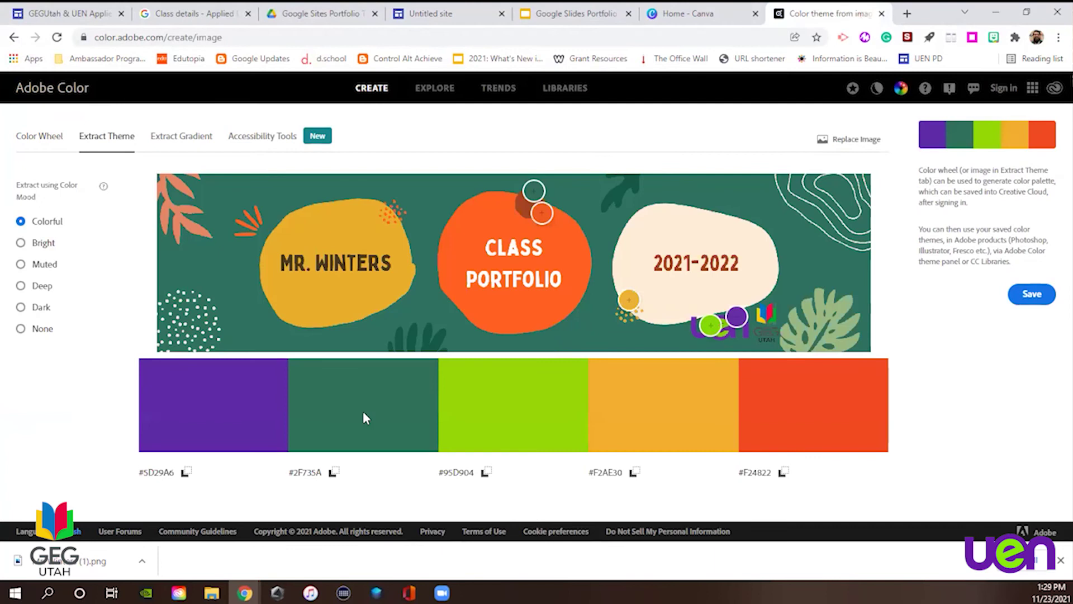
# Copy the extracted purple #5D29A6 and set it as the first custom color of the Google Sites theme.
pyautogui.click(185, 474)
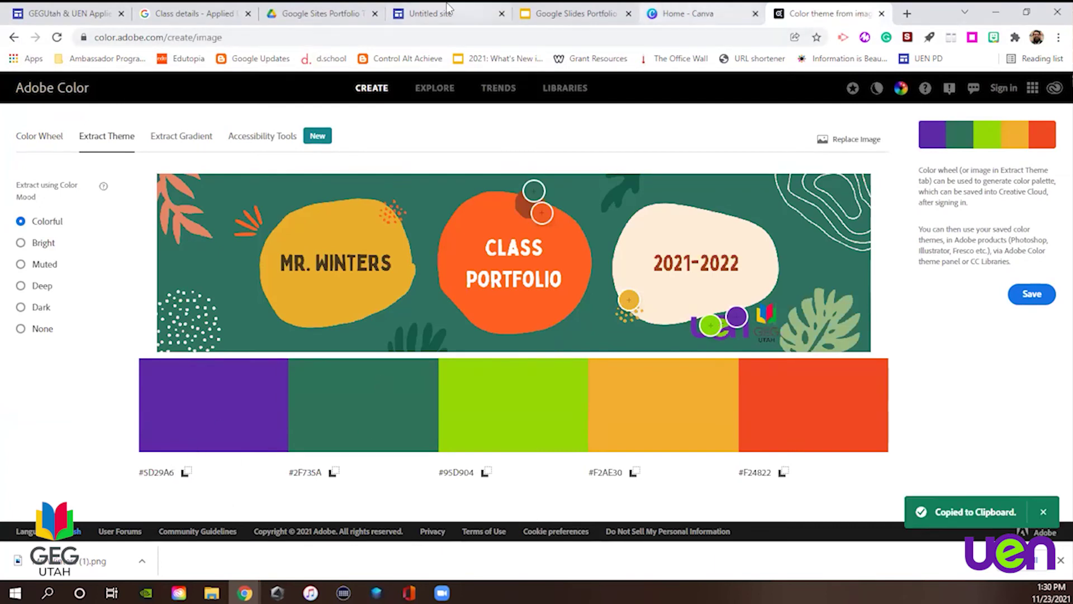
pyautogui.click(396, 10)
pyautogui.doubleClick(489, 340)
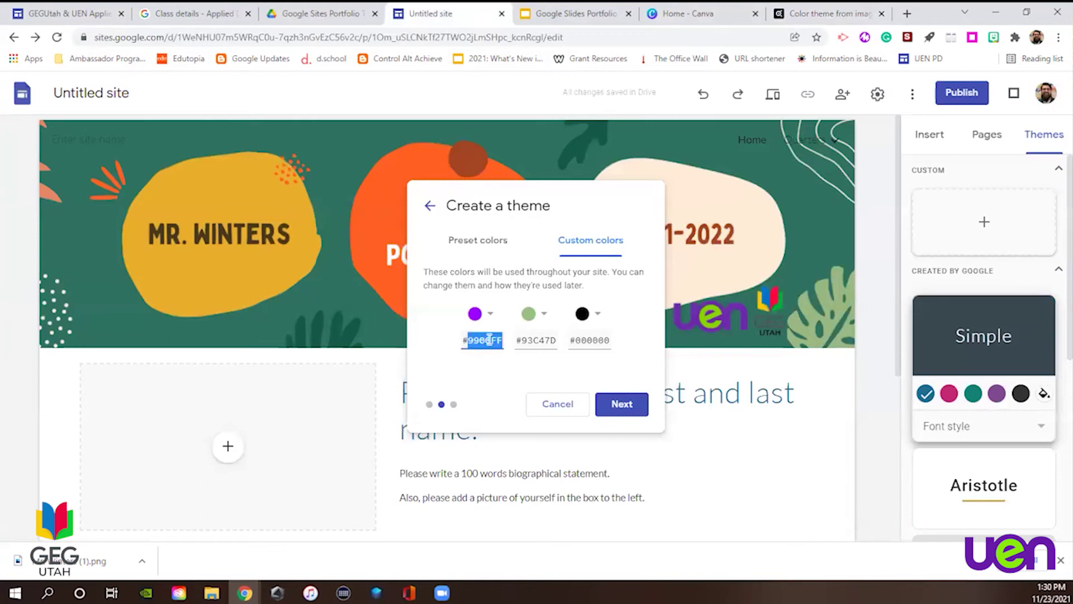
pyautogui.hotkey('ctrl', 'v')
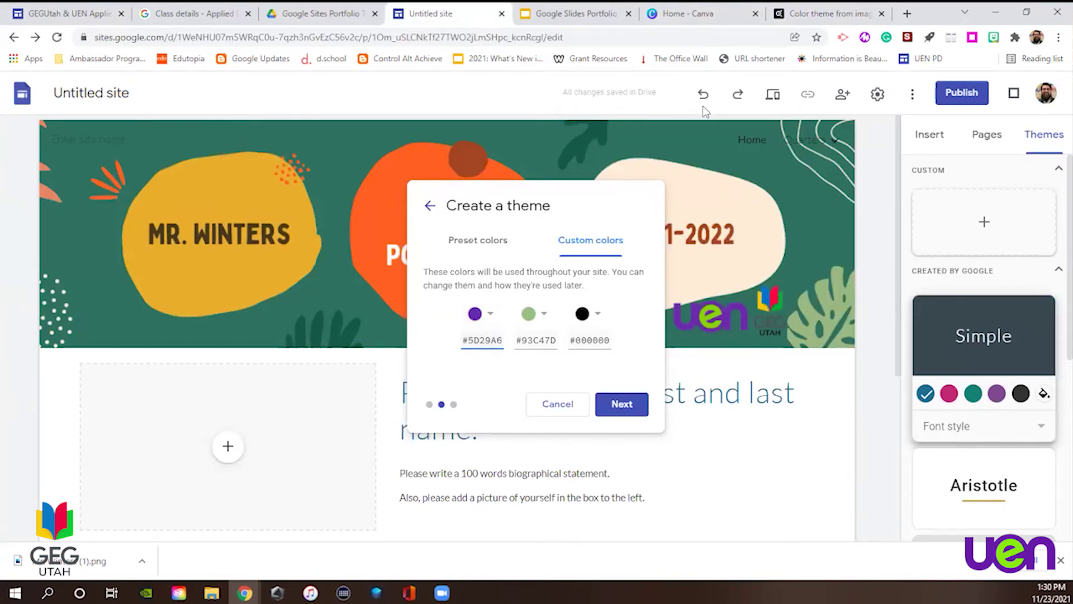
# Copy the extracted bright green #95D904 from Adobe Color and set it as the second custom color of the site theme.
pyautogui.click(800, 10)
pyautogui.click(486, 474)
pyautogui.click(442, 13)
pyautogui.click(529, 339)
pyautogui.hotkey('ctrl', 'v')
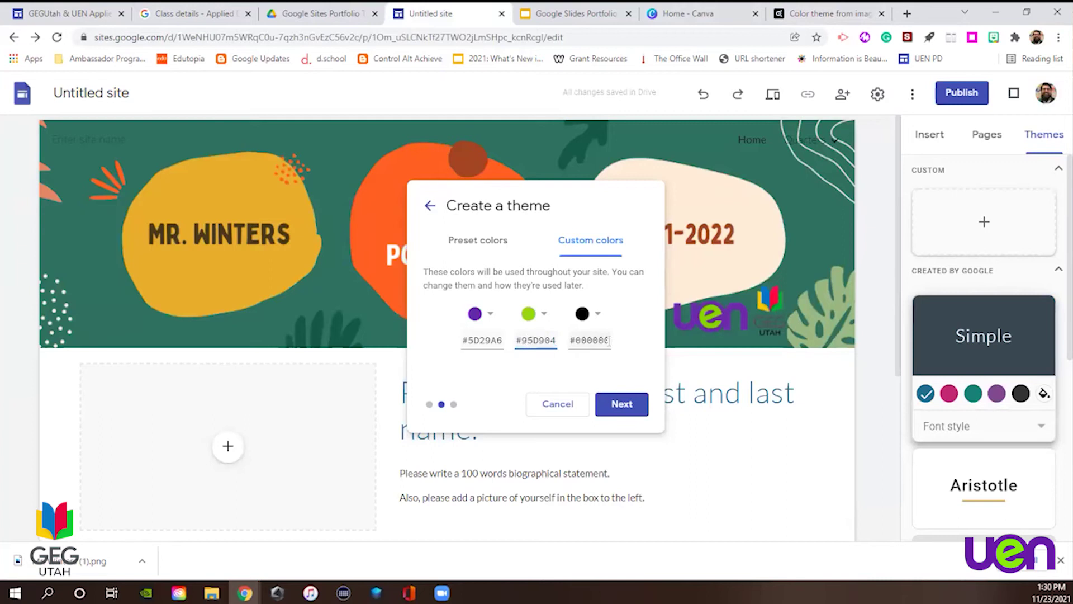
# Continue to the theme's font choices and set the titles and headings font to Open Sans Bold.
pyautogui.click(622, 407)
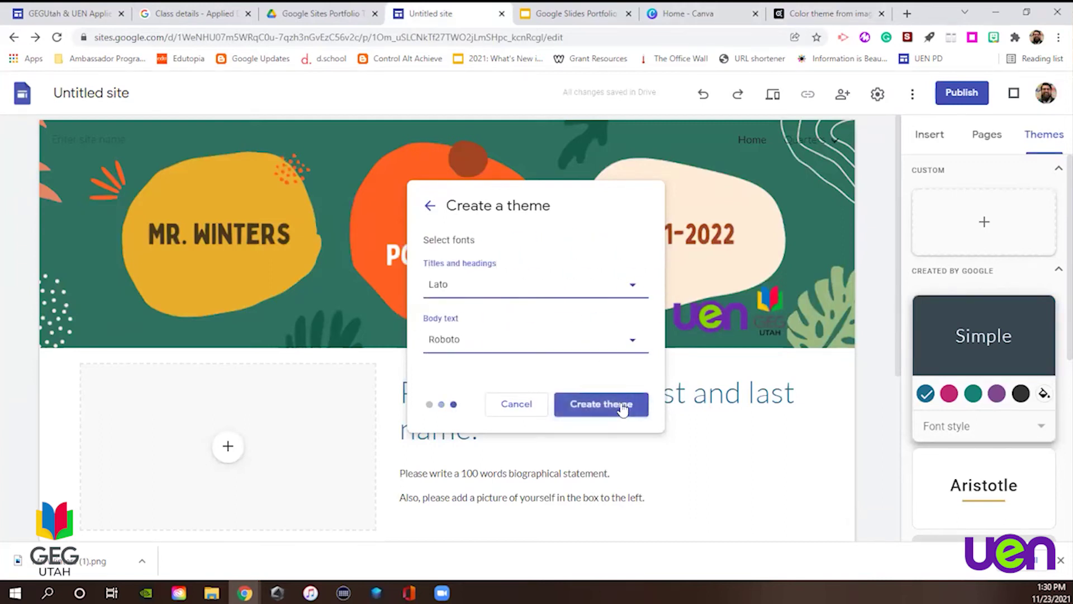
pyautogui.click(477, 287)
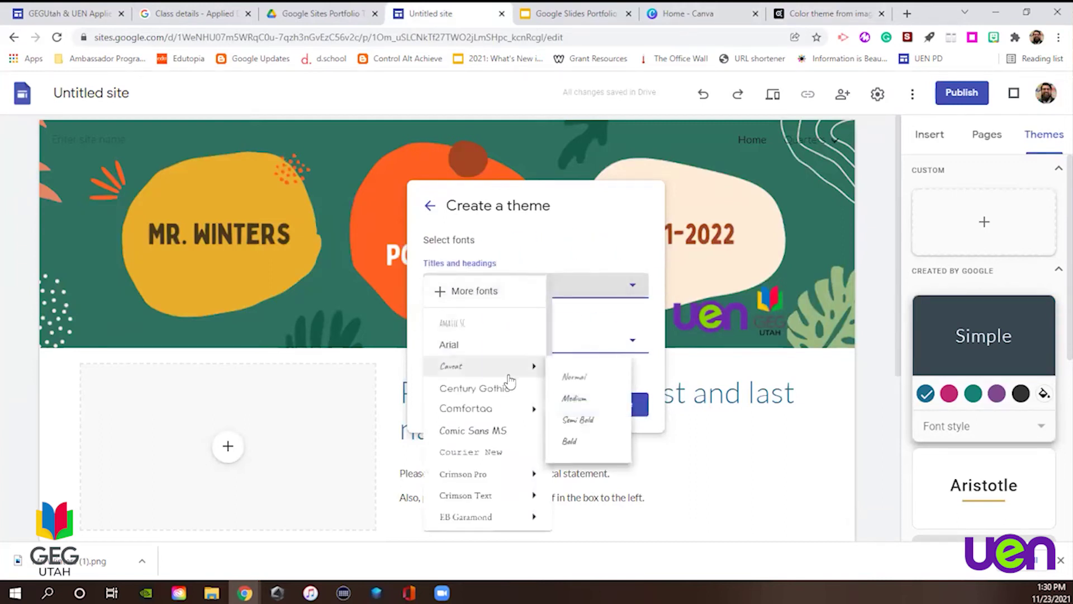
pyautogui.scroll(-3, 492, 382)
pyautogui.scroll(-3, 498, 425)
pyautogui.scroll(-2, 495, 421)
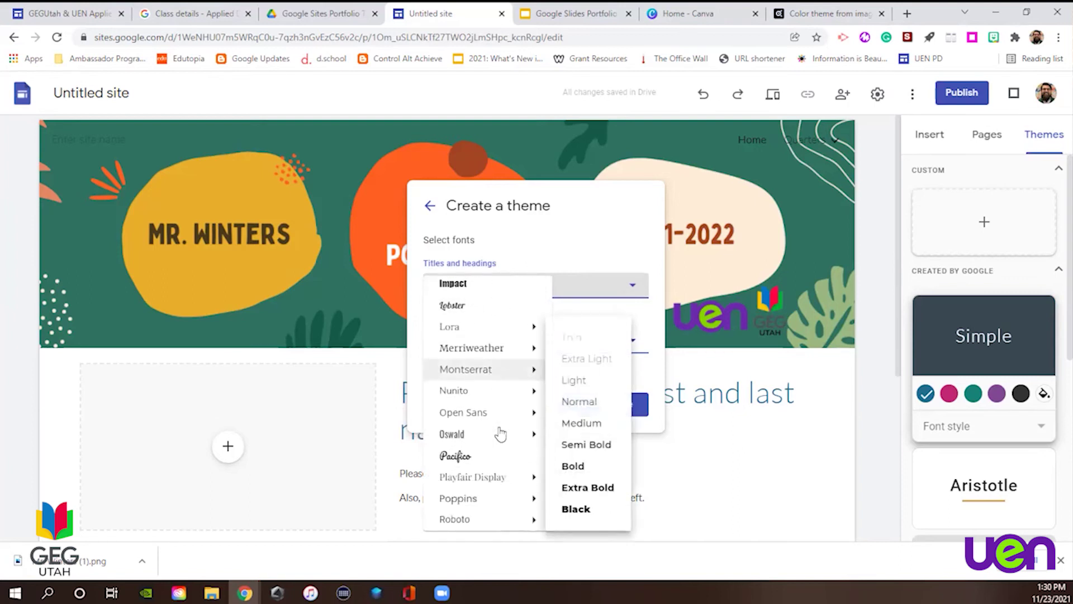
pyautogui.moveTo(471, 402)
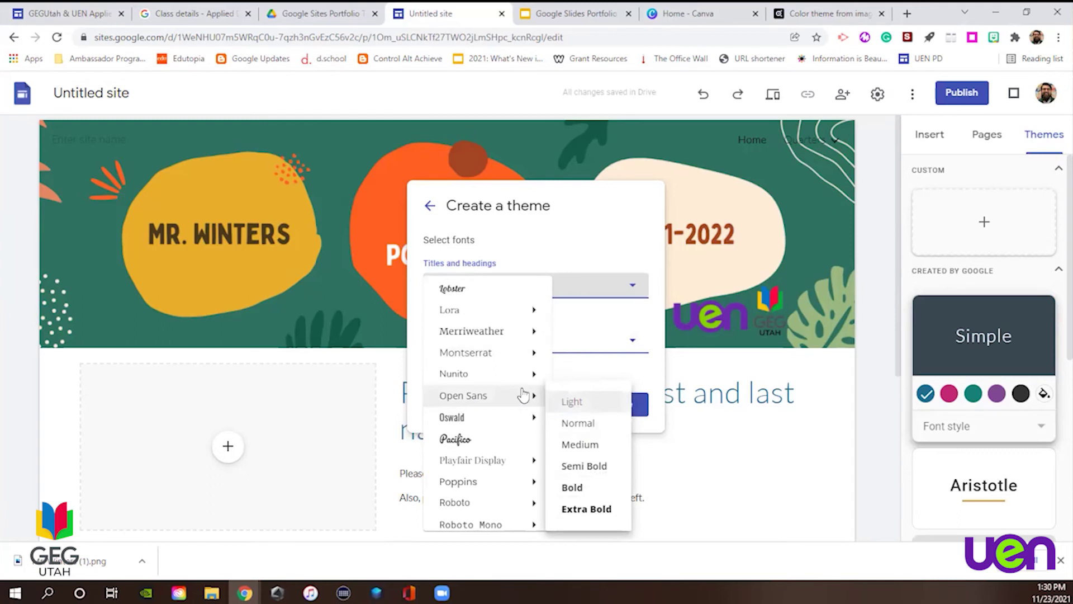
pyautogui.click(592, 492)
# Set the theme's body text font to Nunito Normal and create the theme.
pyautogui.click(629, 338)
pyautogui.scroll(-5, 501, 435)
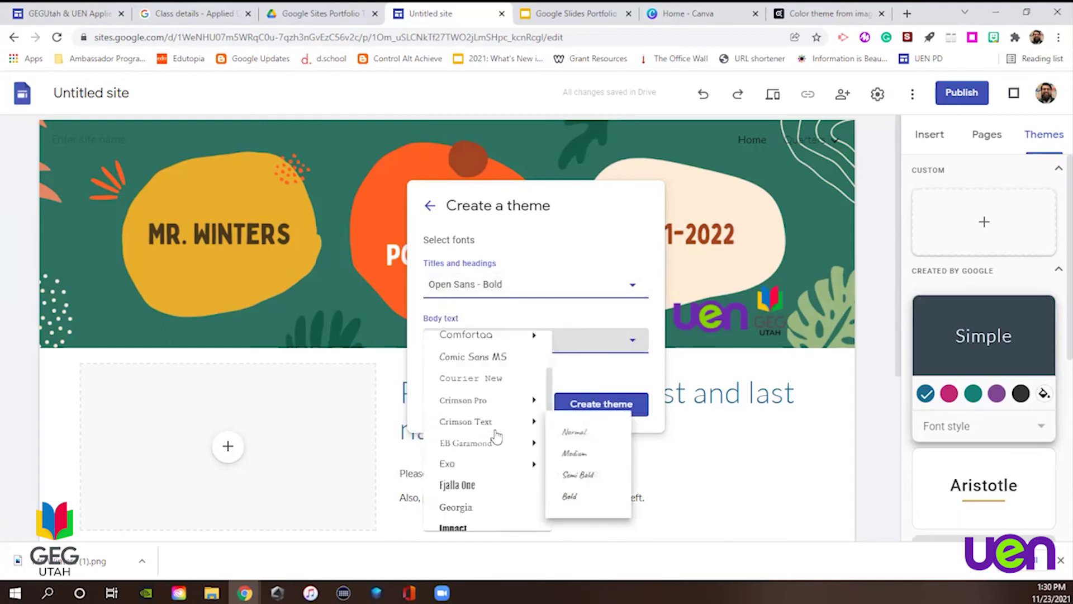
pyautogui.moveTo(475, 430)
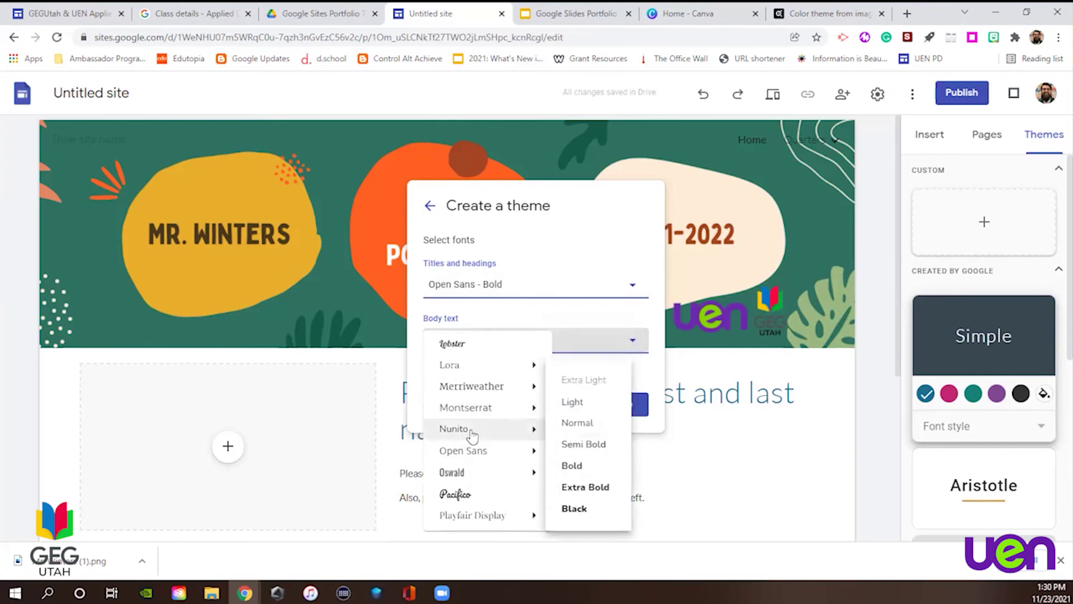
pyautogui.click(598, 424)
pyautogui.click(622, 411)
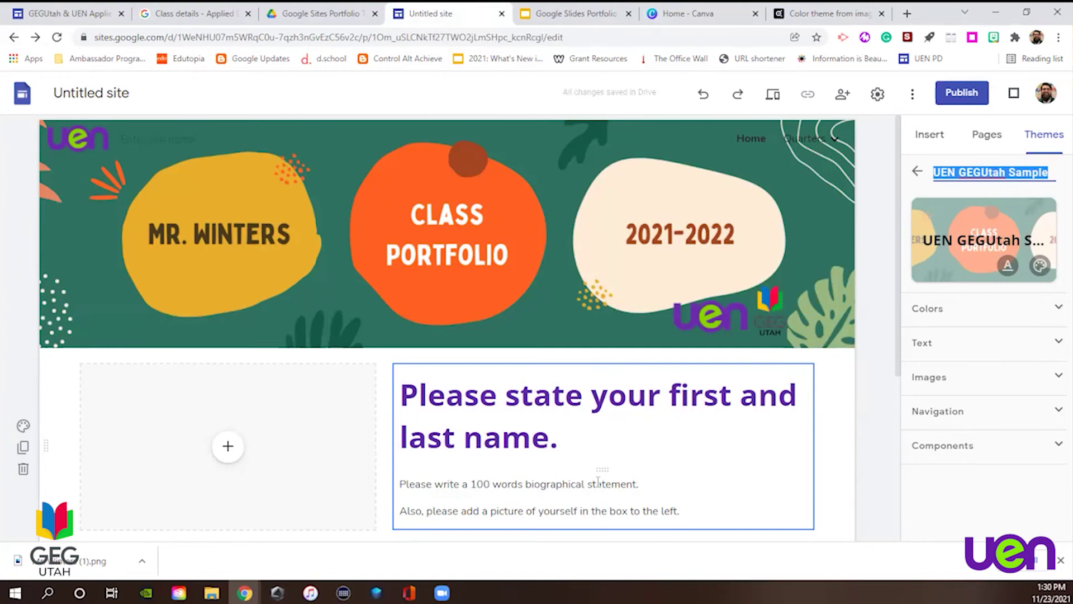
# Review the themed Home page and examine the custom theme's Colors, Text, Images and Navigation settings.
pyautogui.scroll(-5, 691, 489)
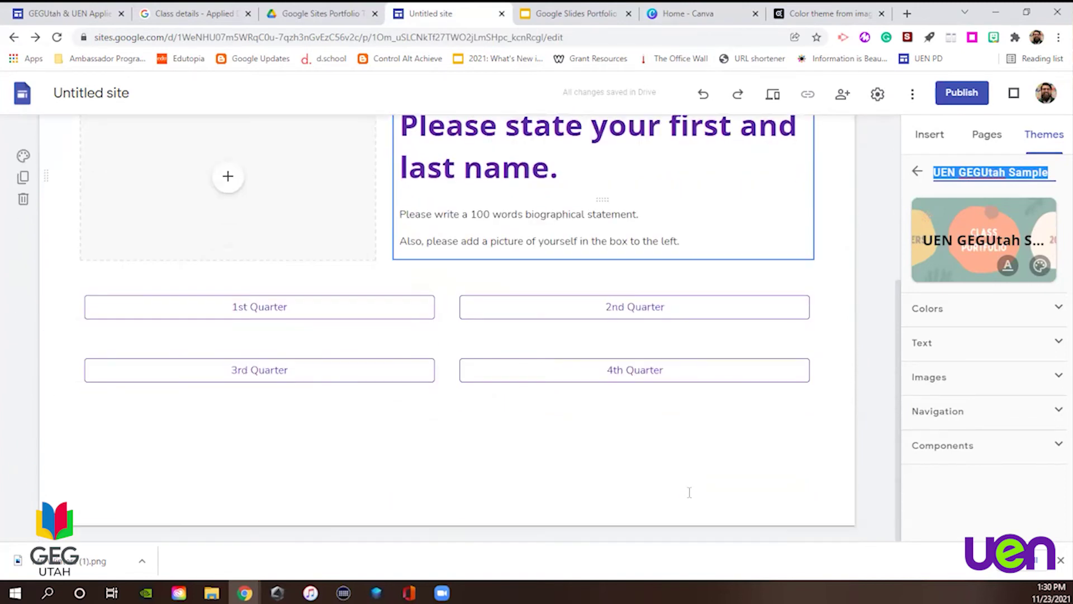
pyautogui.scroll(5, 615, 457)
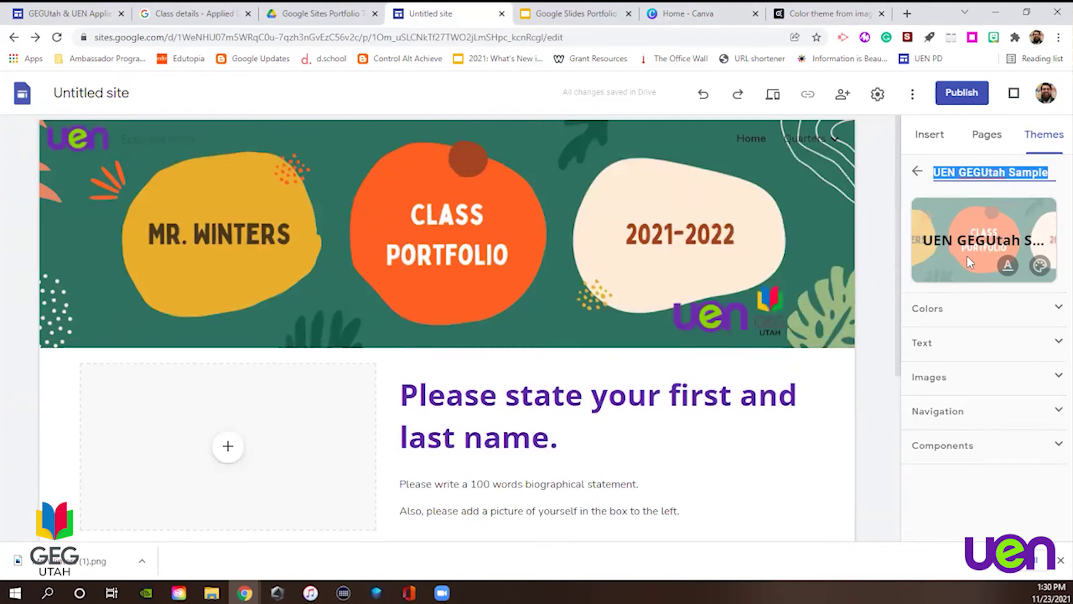
pyautogui.click(953, 307)
pyautogui.click(955, 308)
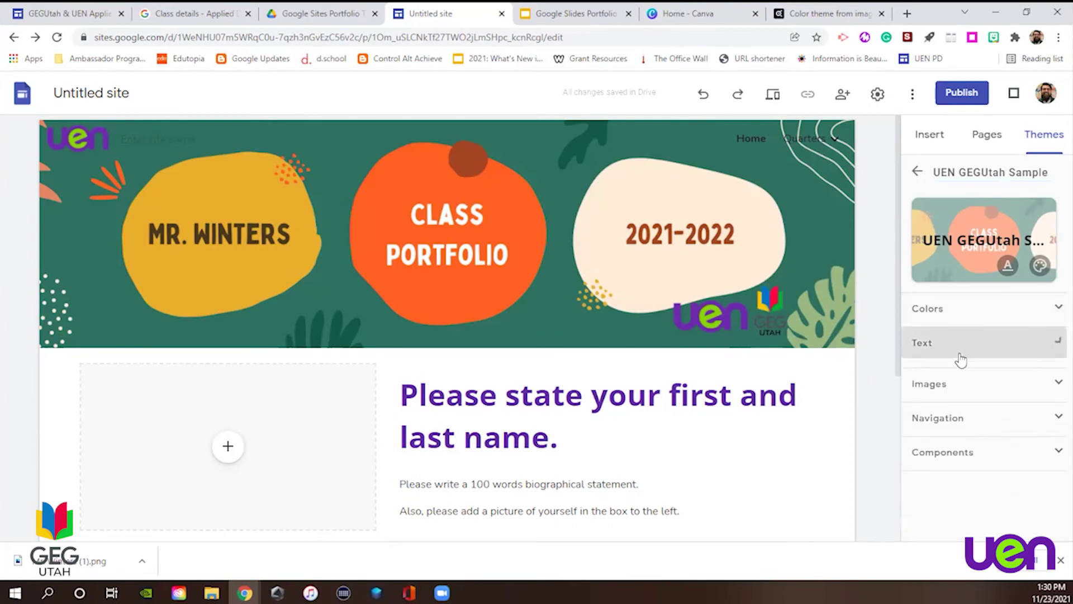
pyautogui.click(961, 356)
pyautogui.click(950, 342)
pyautogui.click(956, 382)
pyautogui.click(955, 383)
pyautogui.click(953, 415)
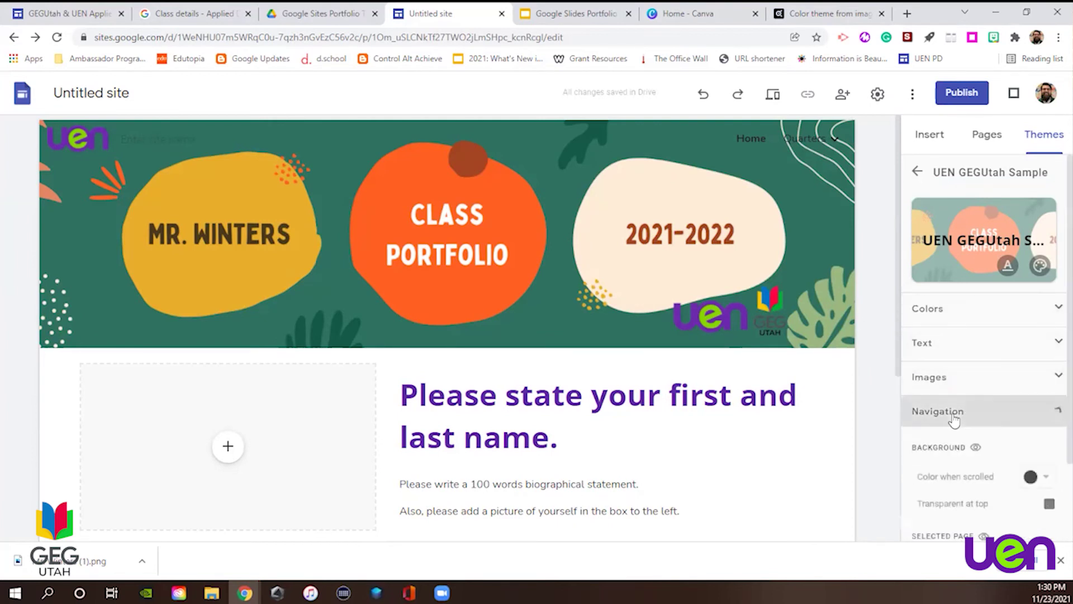
pyautogui.click(953, 417)
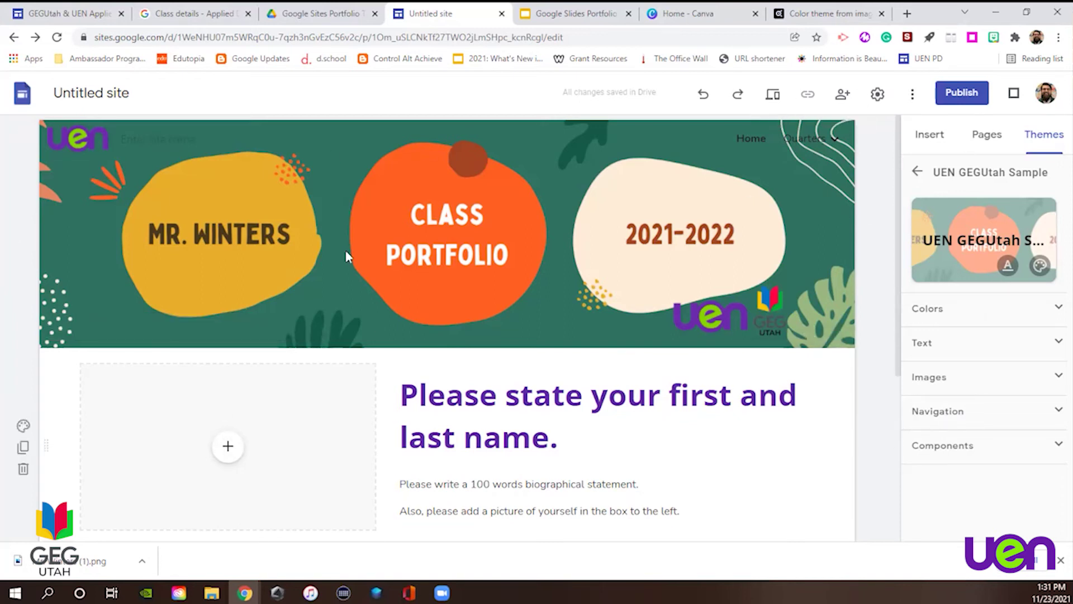
# Back out of publishing the untitled site and rename it "UEN GEGUtah Portfolio".
pyautogui.click(974, 91)
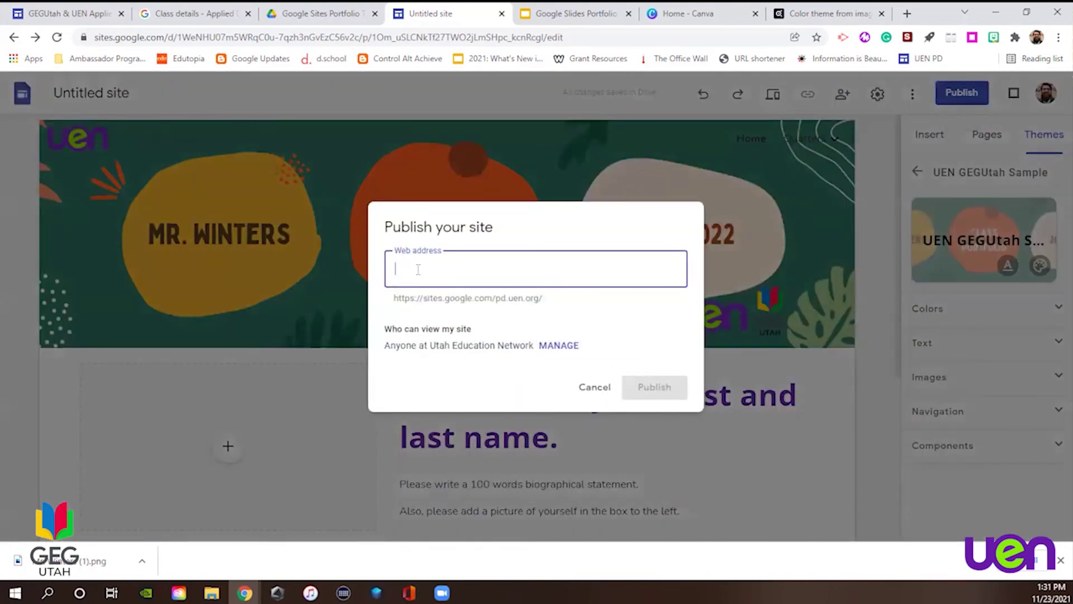
pyautogui.click(594, 387)
pyautogui.click(95, 94)
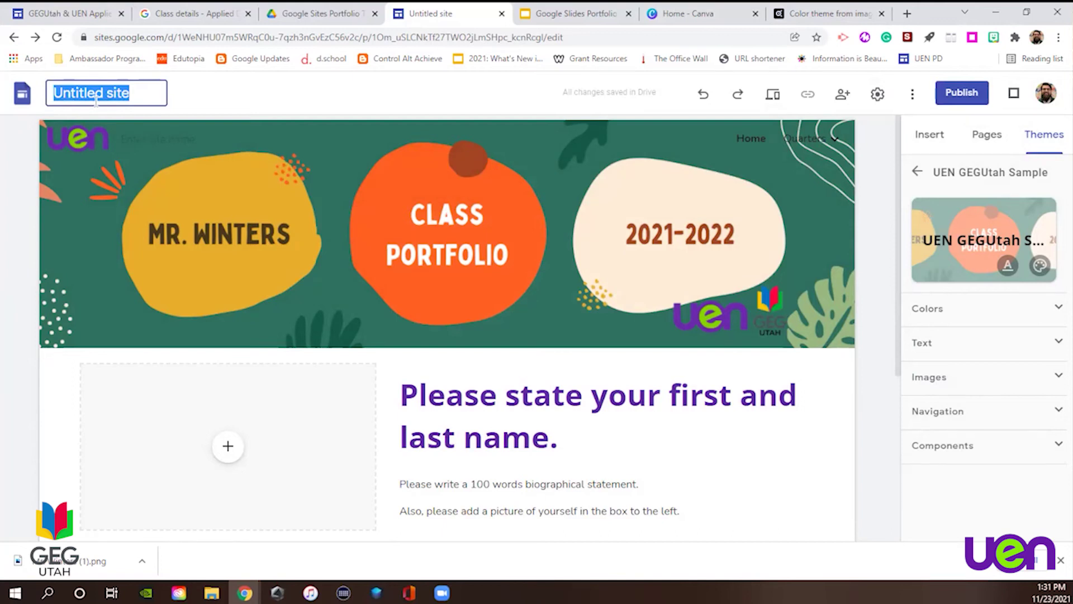
pyautogui.write('UEN GEGUTah')
pyautogui.press('BackSpace')
pyautogui.press('BackSpace')
pyautogui.press('BackSpace')
pyautogui.write('tah Porto')
pyautogui.press('BackSpace')
pyautogui.write('foluoi')
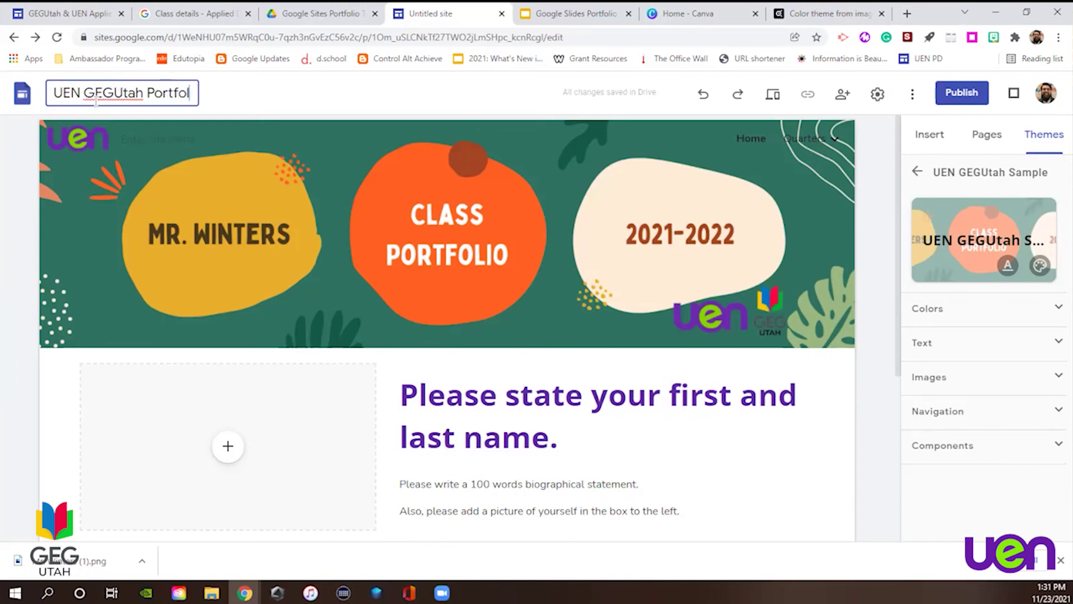
pyautogui.press('BackSpace')
pyautogui.press('BackSpace')
pyautogui.press('BackSpace')
pyautogui.press('BackSpace')
pyautogui.write('lio')
pyautogui.press('Return')
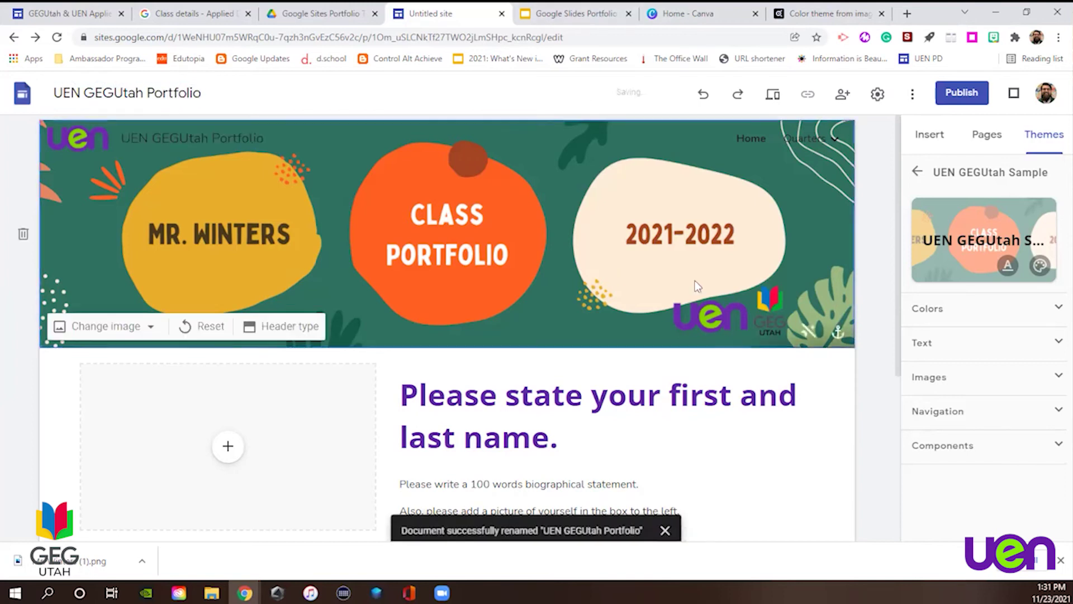
# Publish the site at the web address uengegutahportfolio, reviewing the link sharing options and keeping published-site access at Utah Education Network.
pyautogui.click(978, 91)
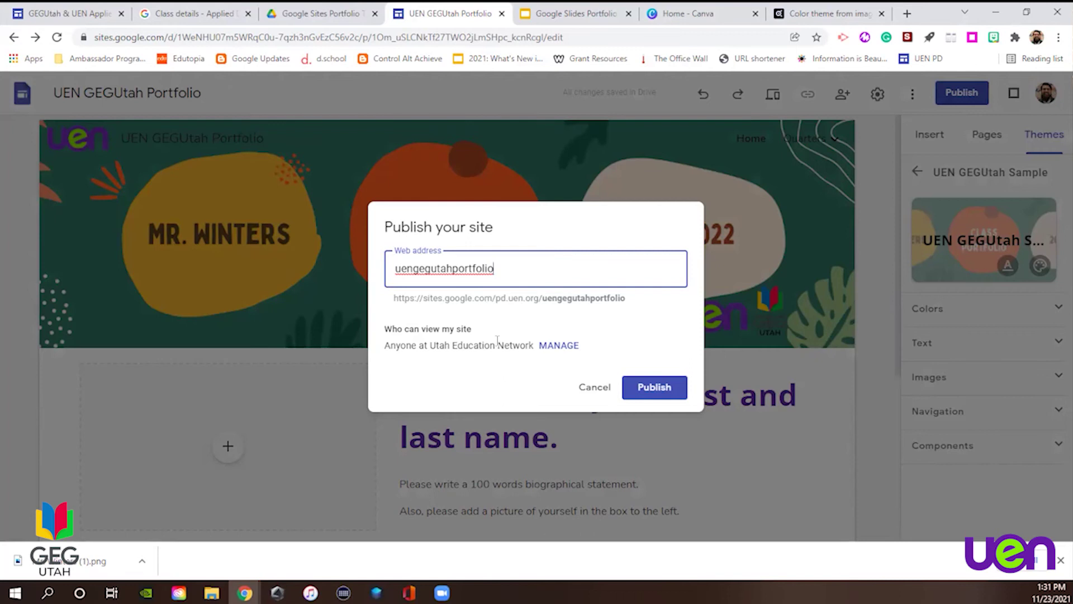
pyautogui.click(573, 345)
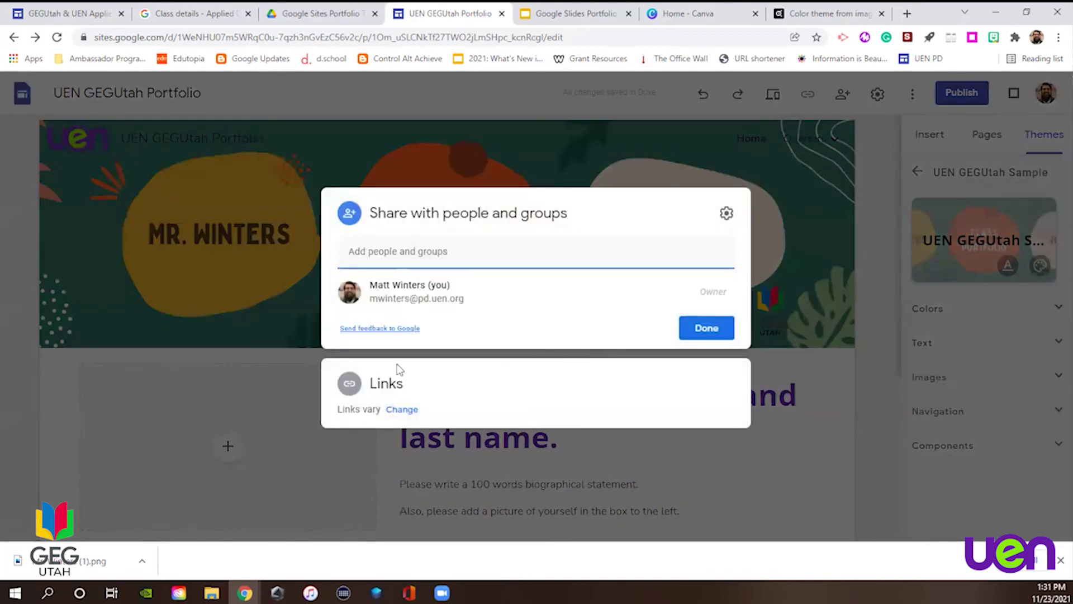
pyautogui.click(400, 409)
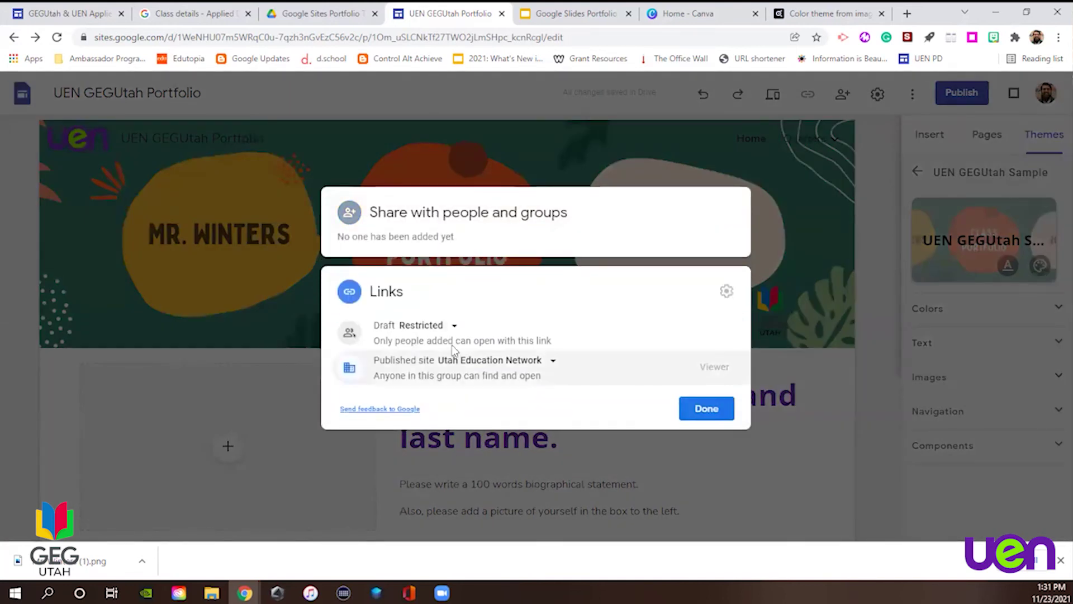
pyautogui.click(488, 366)
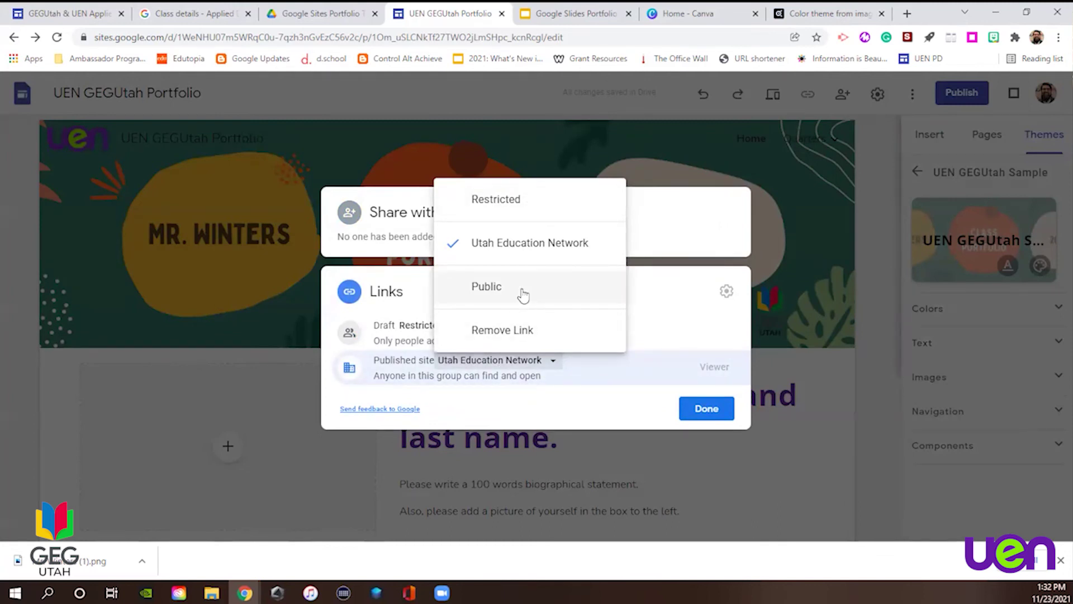
pyautogui.click(717, 417)
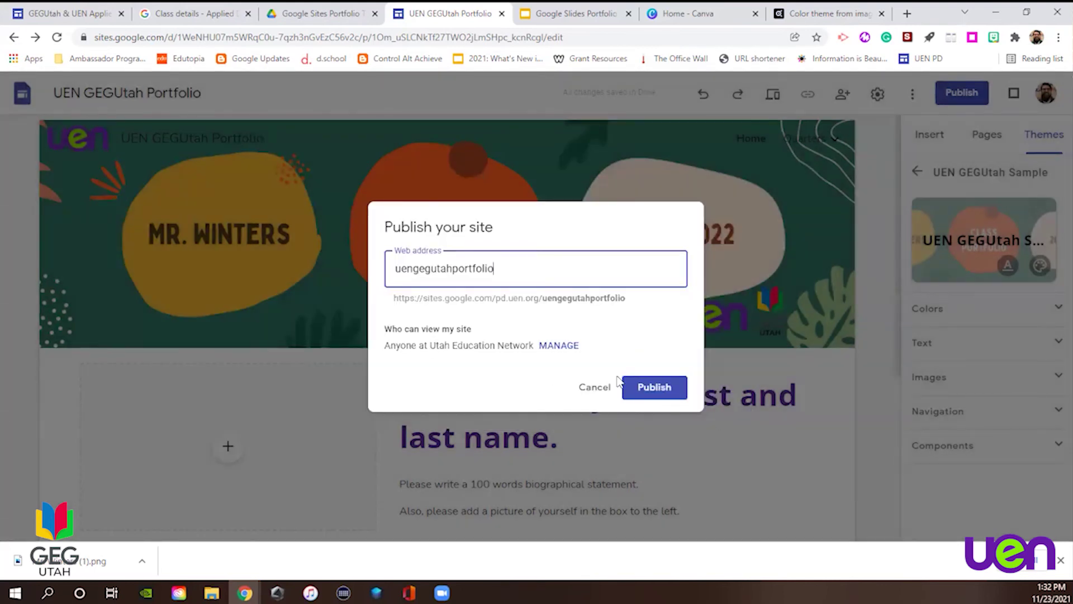
pyautogui.click(636, 391)
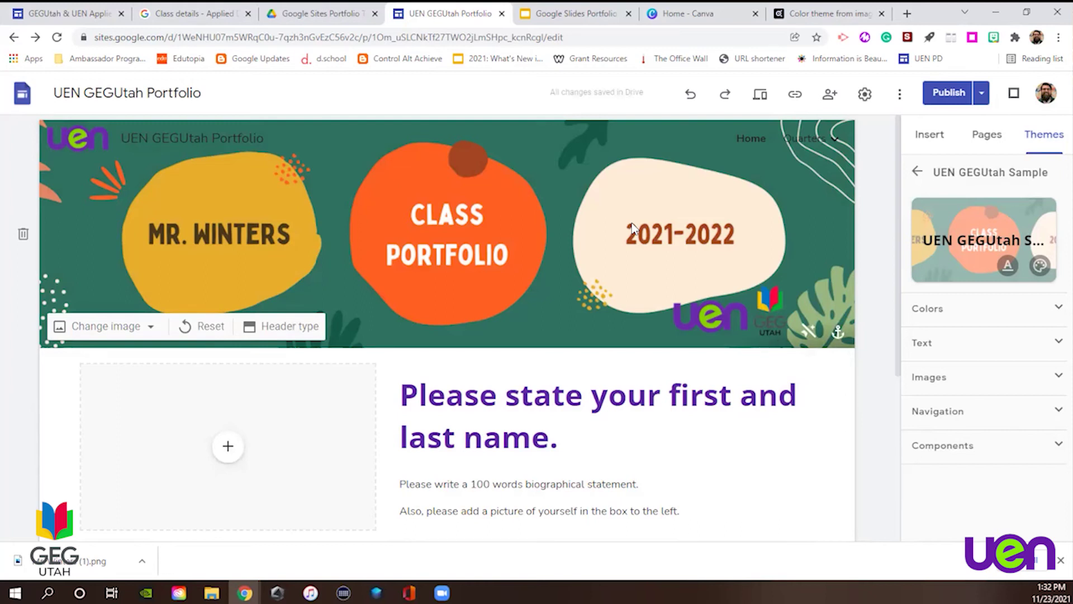
# Switch to Google Drive and share the Google Sites Portfolio Templates folder by link with Utah Education Network as Viewer.
pyautogui.click(336, 16)
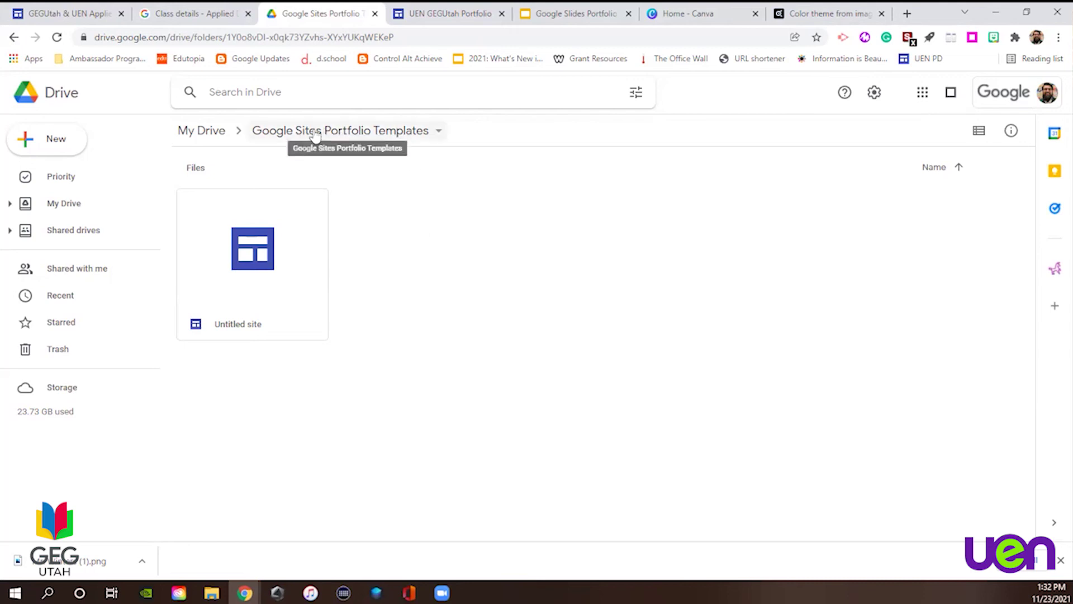
pyautogui.click(371, 134)
pyautogui.click(344, 216)
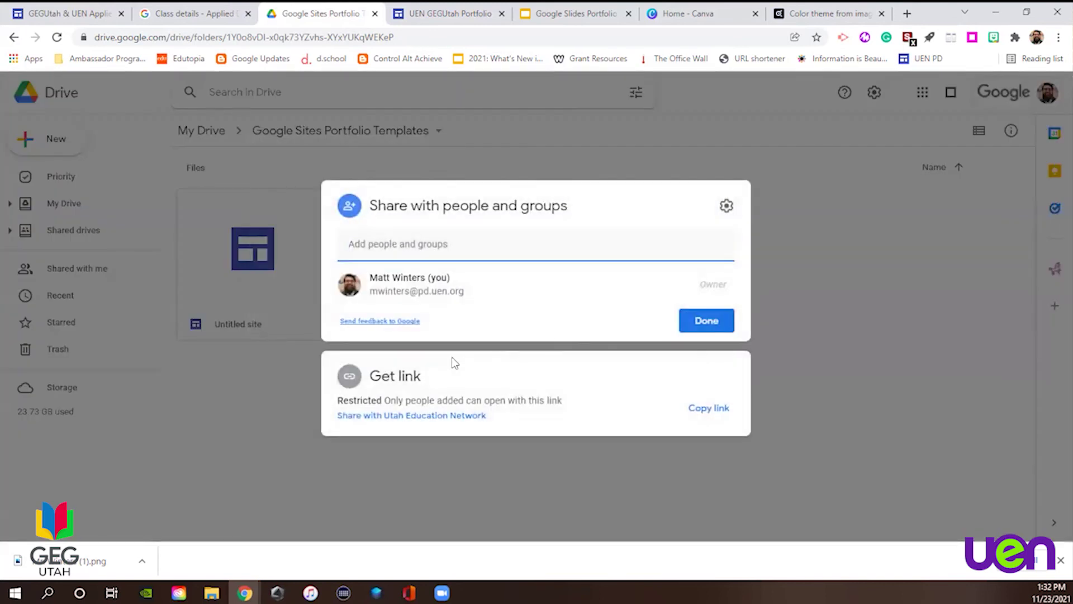
pyautogui.click(419, 415)
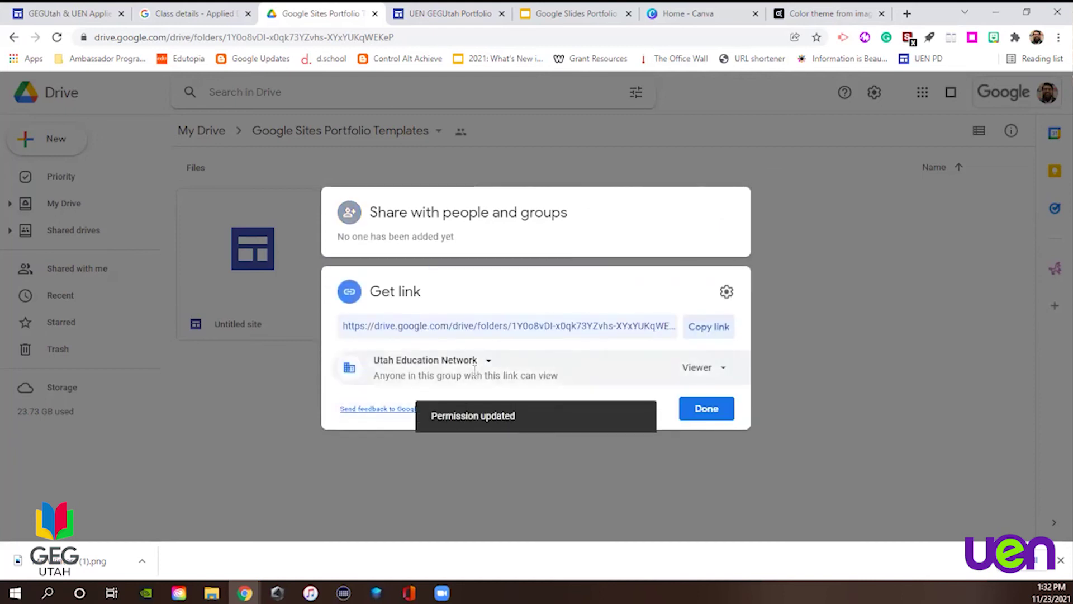
pyautogui.click(480, 362)
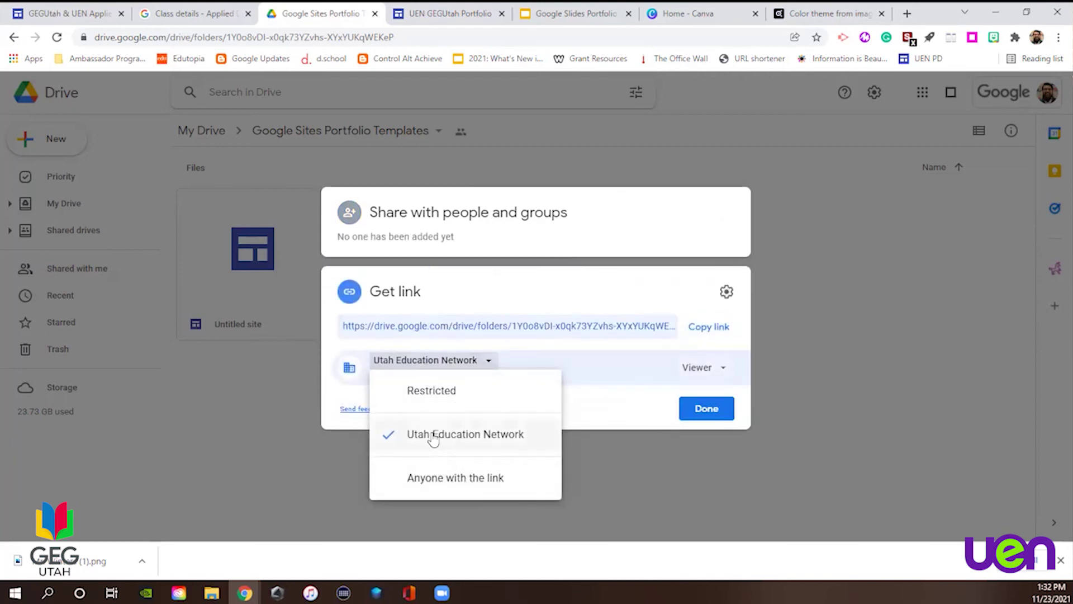
pyautogui.click(703, 374)
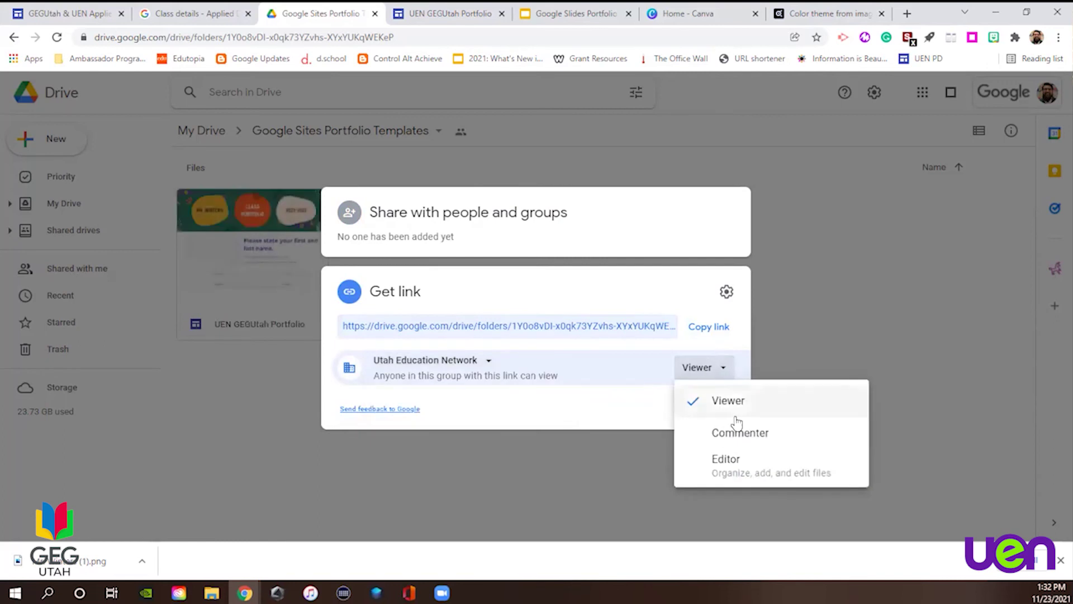
pyautogui.click(772, 320)
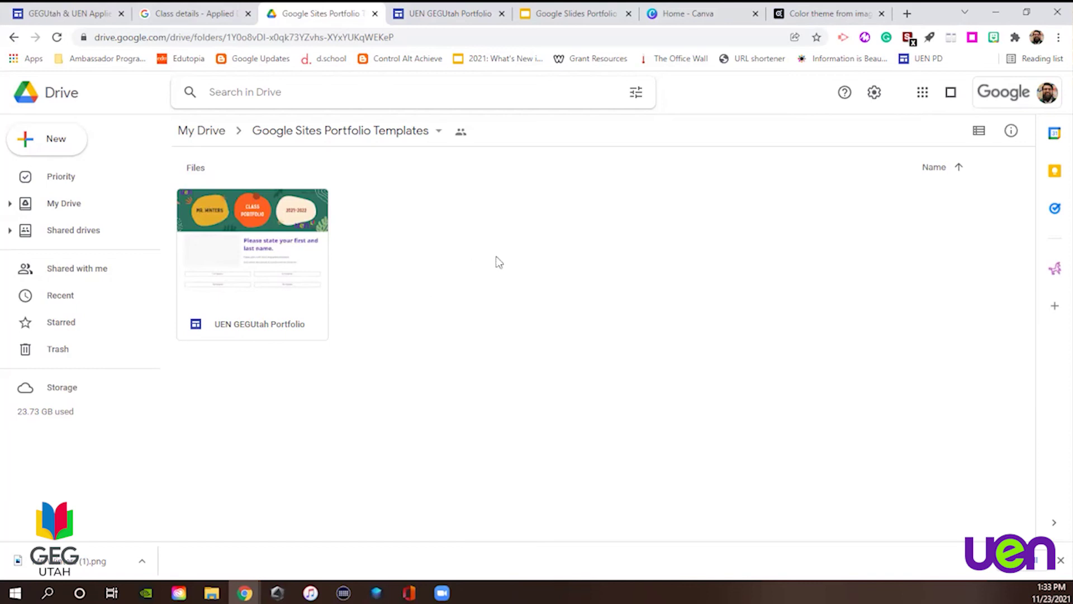
# Make a copy of the UEN GEGUtah Portfolio site in the templates folder.
pyautogui.click(274, 211)
pyautogui.rightClick(274, 212)
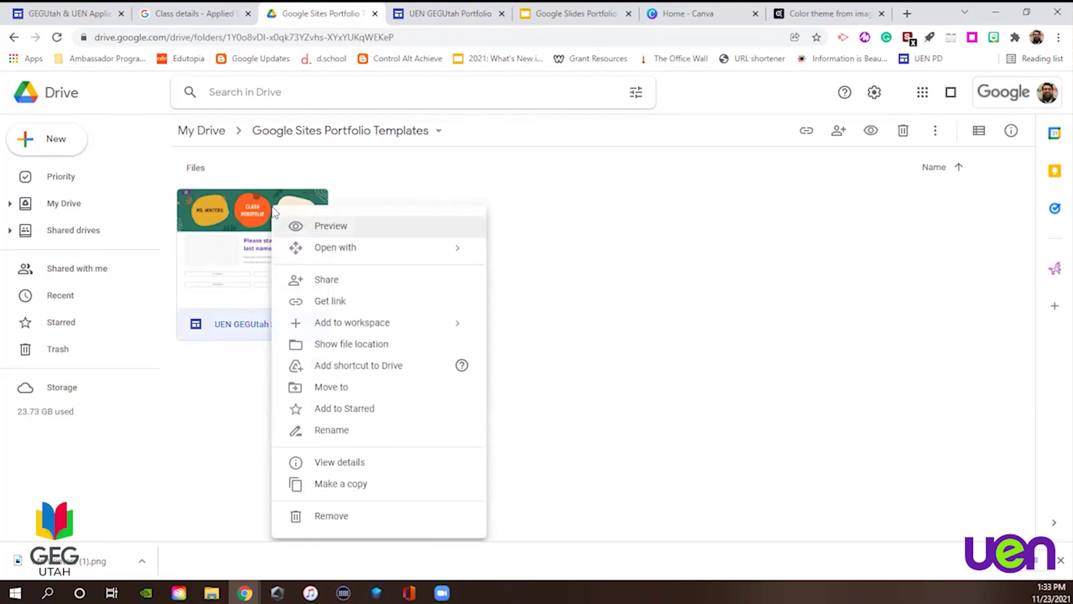
pyautogui.click(356, 484)
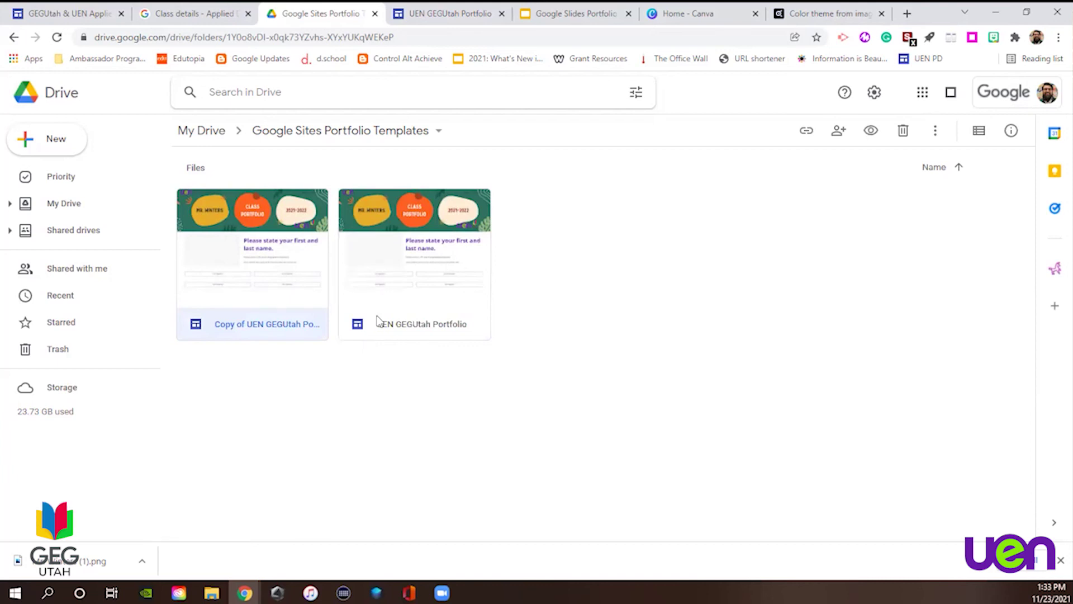
# Rename the copied site, replacing "Copy of" with a student's first name in front of "UEN GEGUtah Portfolio".
pyautogui.rightClick(256, 327)
pyautogui.click(314, 430)
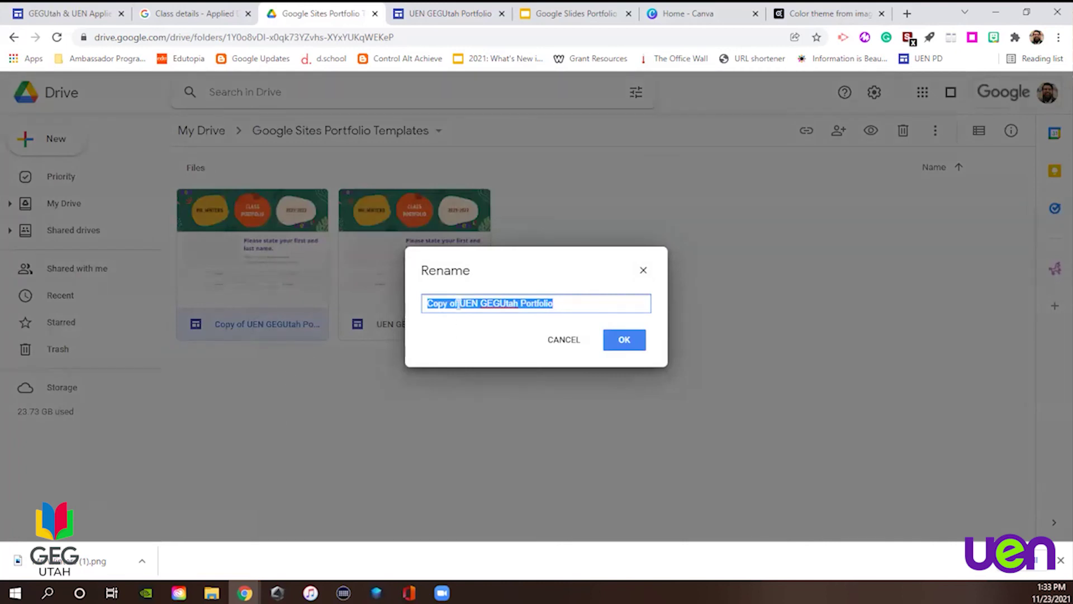
pyautogui.press('Home')
pyautogui.click(461, 303)
pyautogui.press('BackSpace')
pyautogui.press('BackSpace')
pyautogui.press('BackSpace')
pyautogui.press('BackSpace')
pyautogui.press('BackSpace')
pyautogui.press('BackSpace')
pyautogui.press('BackSpace')
pyautogui.press('BackSpace')
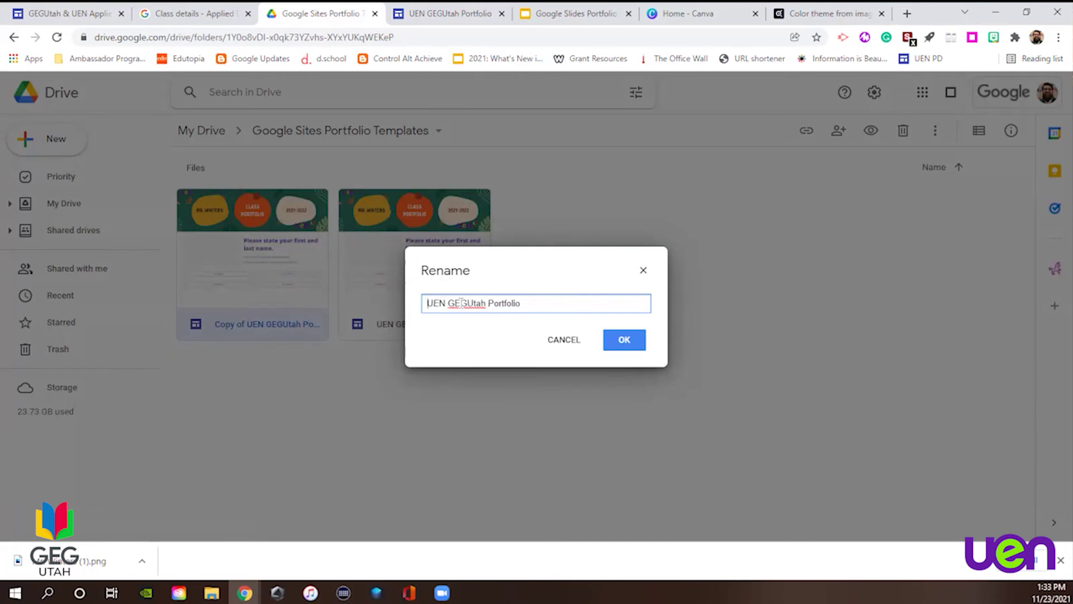
pyautogui.write('Billy')
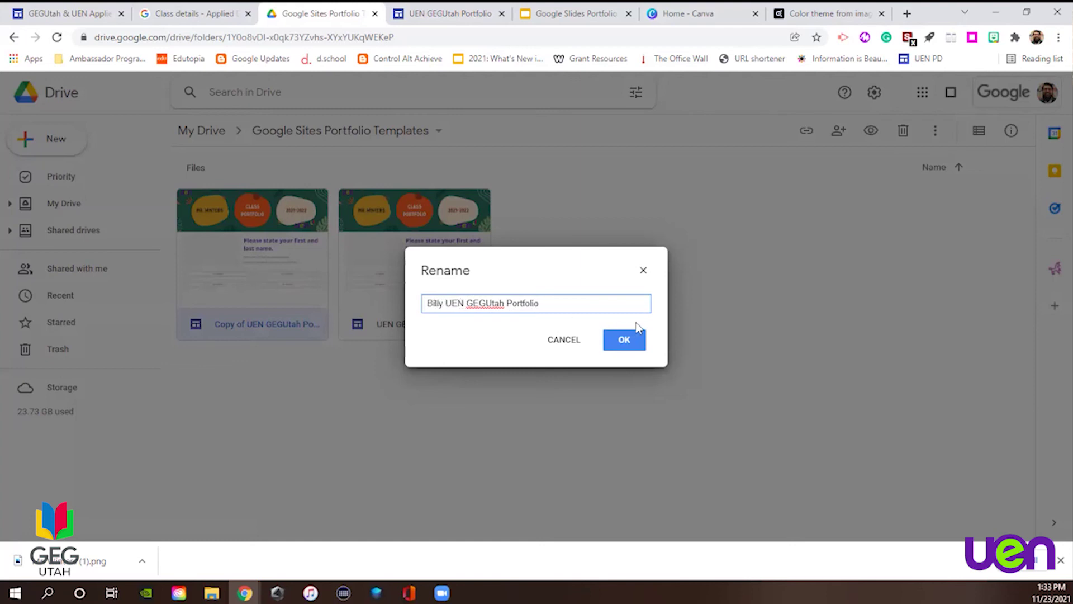
pyautogui.click(627, 351)
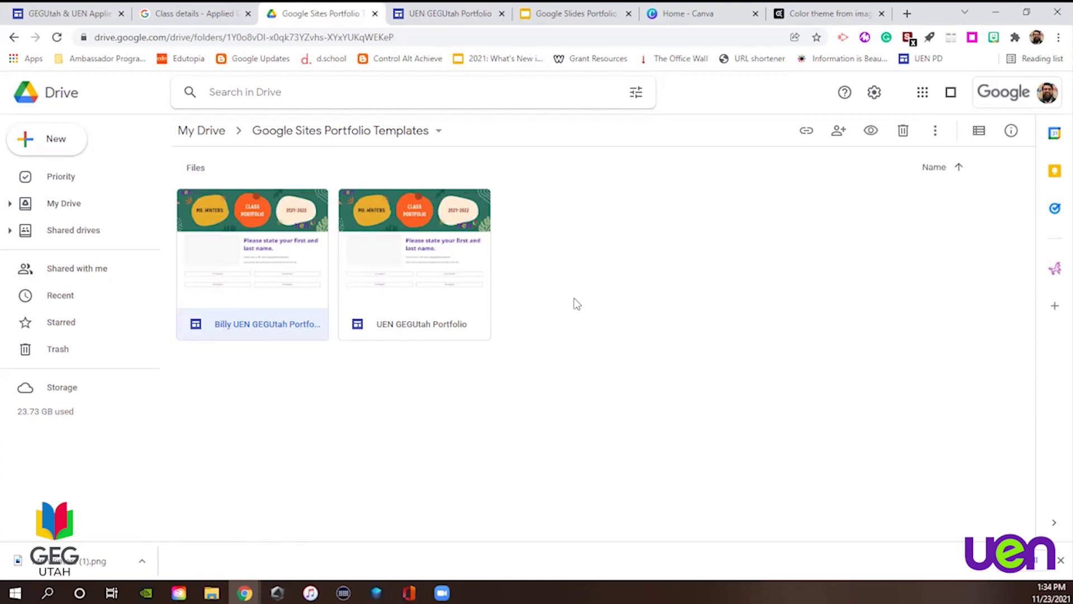
pyautogui.moveTo(592, 287); pyautogui.dragTo(280, 211)
pyautogui.click(793, 376)
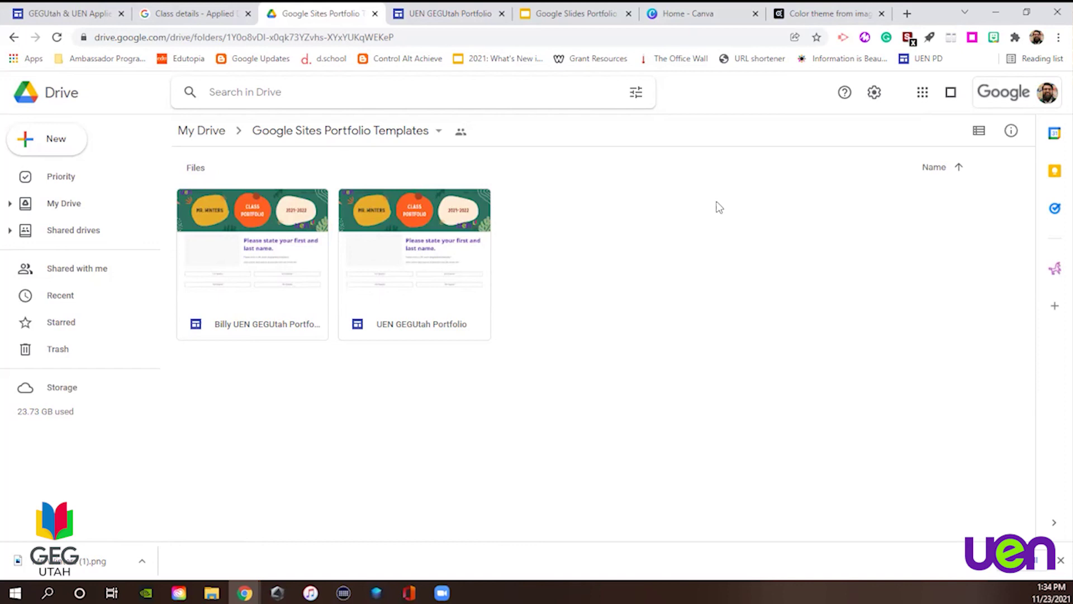
# Switch to the GEGUtah & UEN Applied Digital Skills site and review the Build Portfolio With Google Sites page through its Google Slides remix section.
pyautogui.hotkey('ctrl', '1')
pyautogui.click(81, 176)
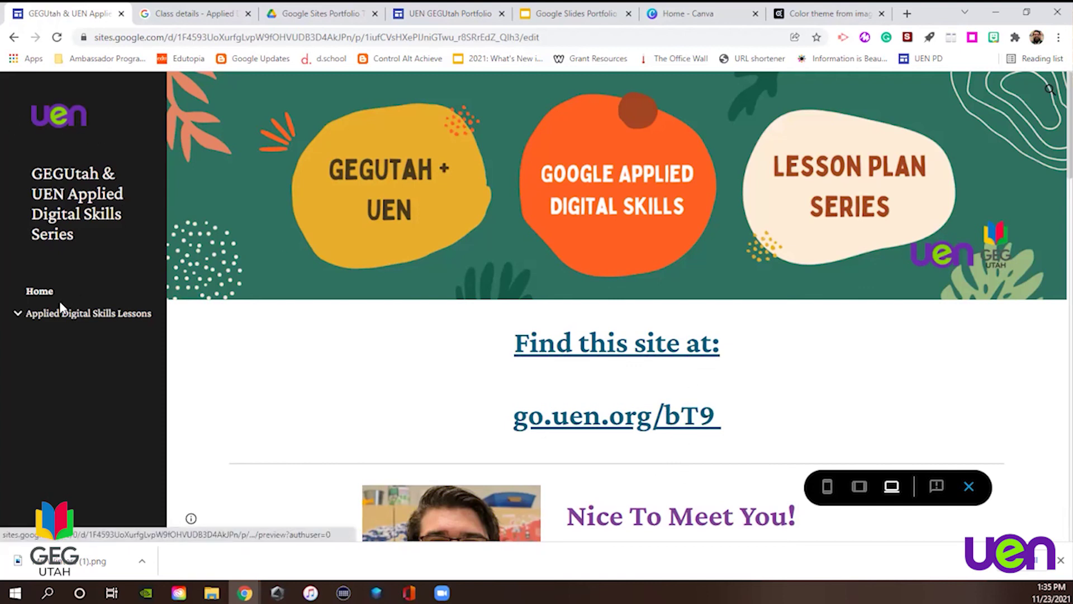
pyautogui.click(40, 313)
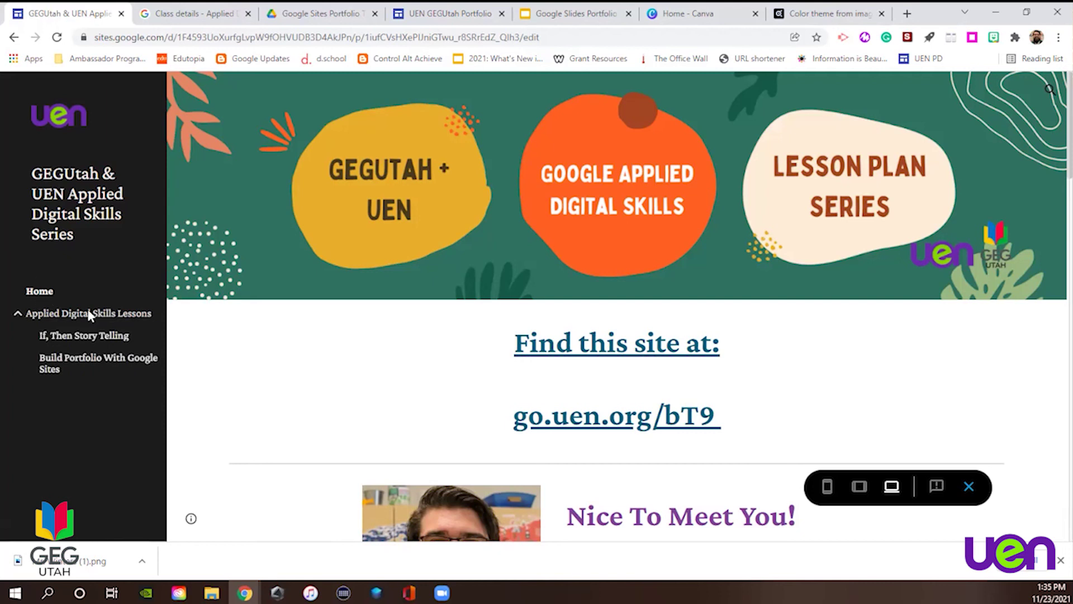
pyautogui.click(59, 366)
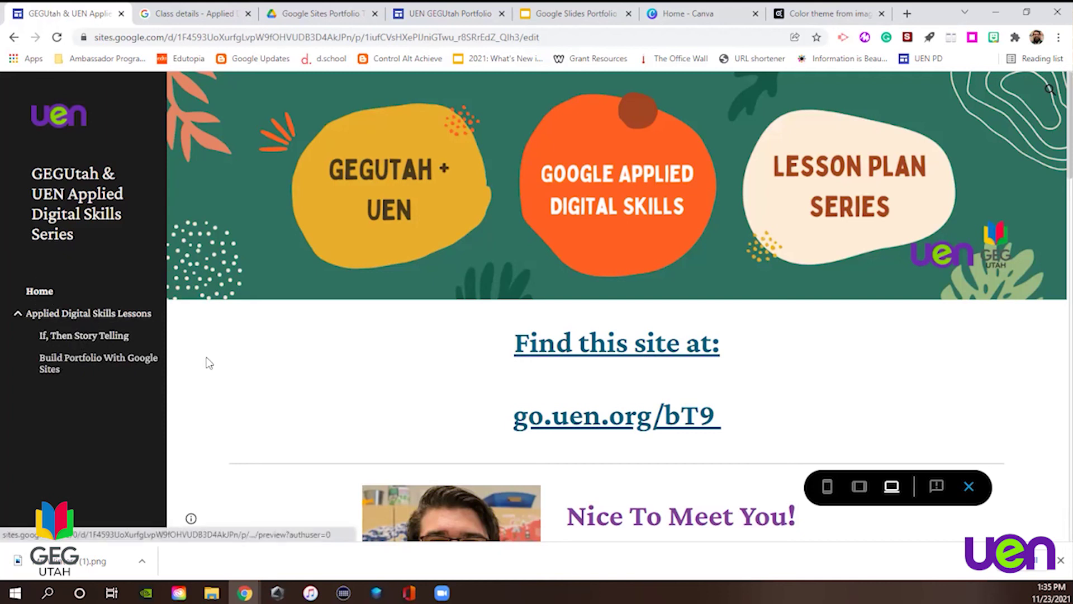
pyautogui.scroll(-6, 269, 308)
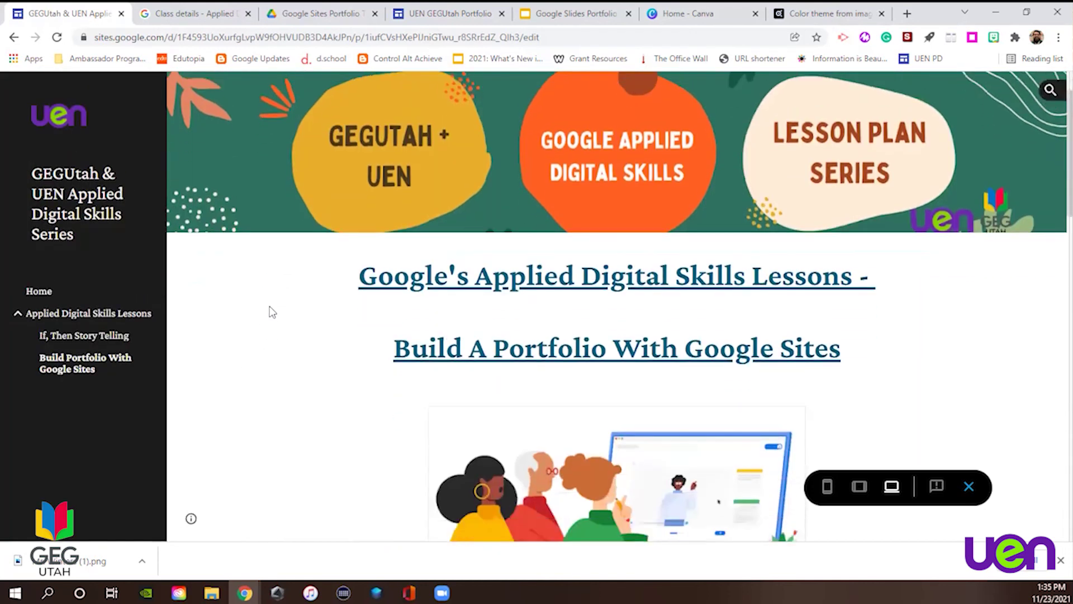
pyautogui.scroll(5, 271, 304)
pyautogui.scroll(-3, 272, 312)
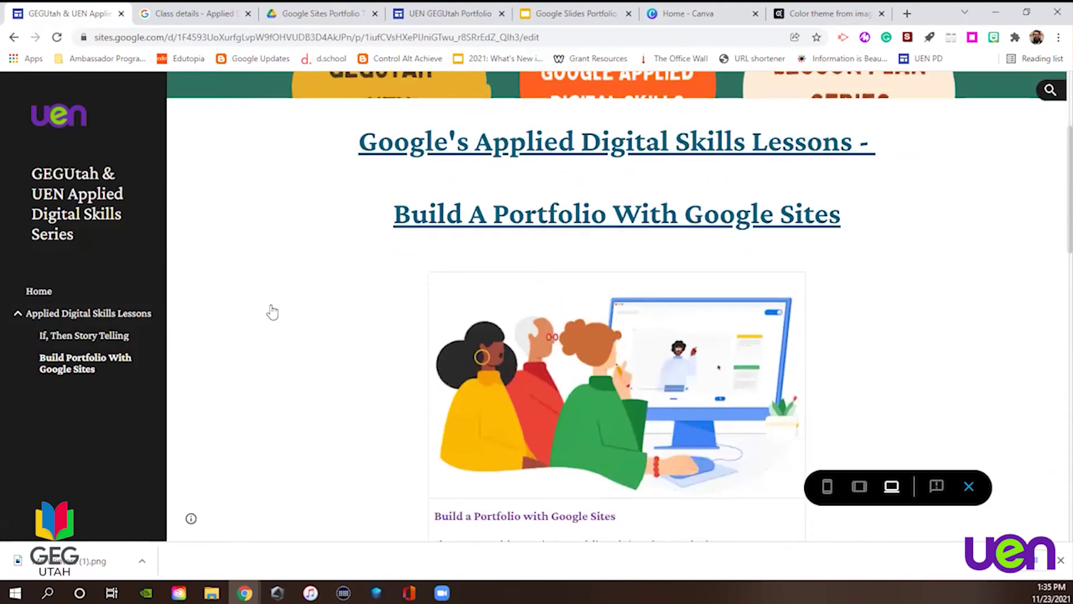
pyautogui.scroll(-8, 749, 157)
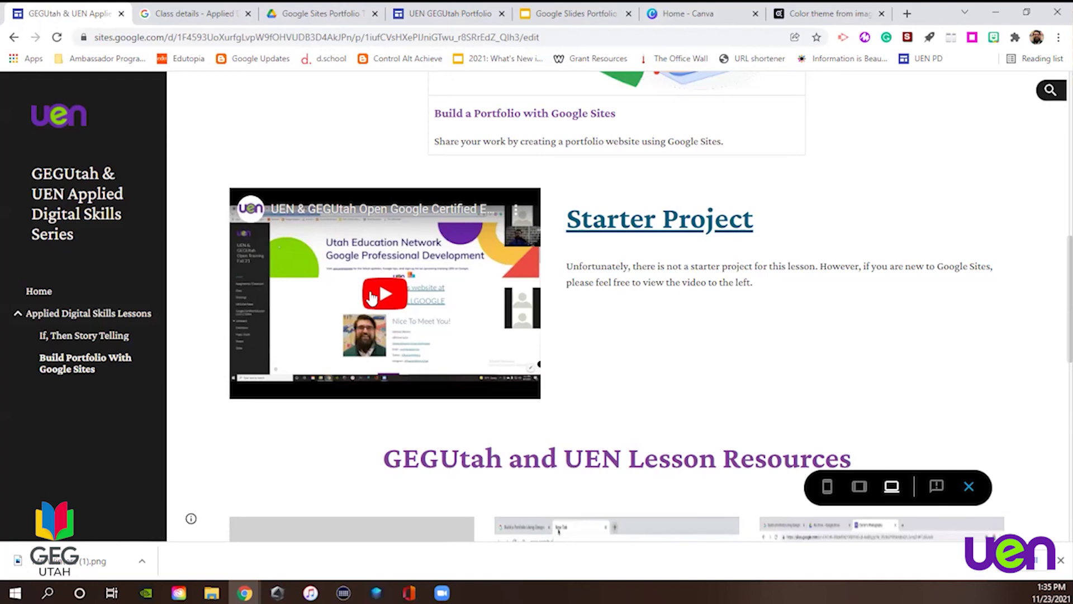
pyautogui.scroll(-6, 683, 374)
pyautogui.moveTo(671, 373)
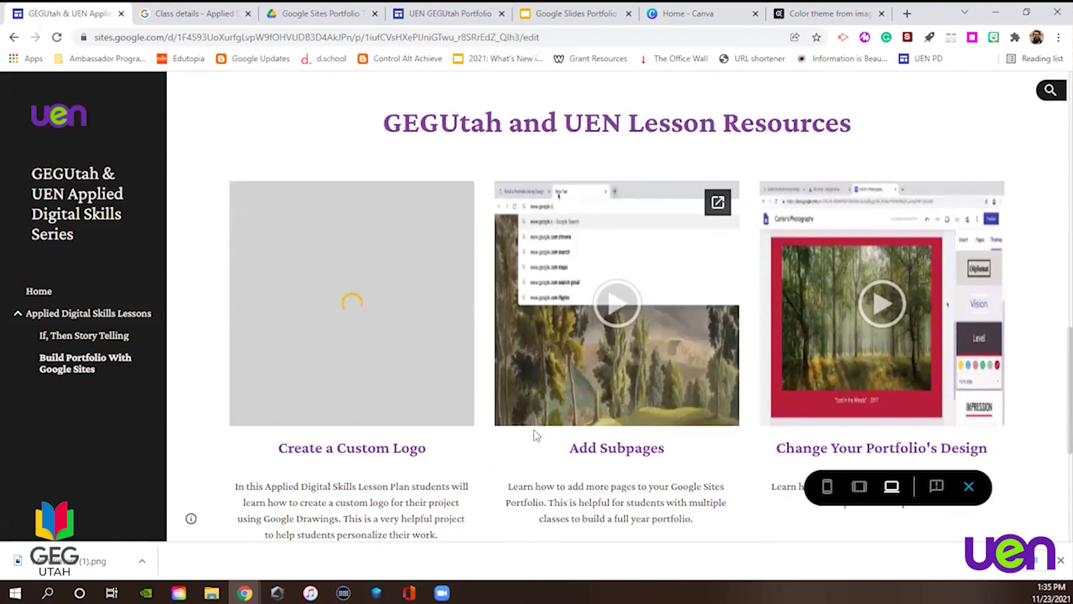
pyautogui.scroll(-2, 435, 451)
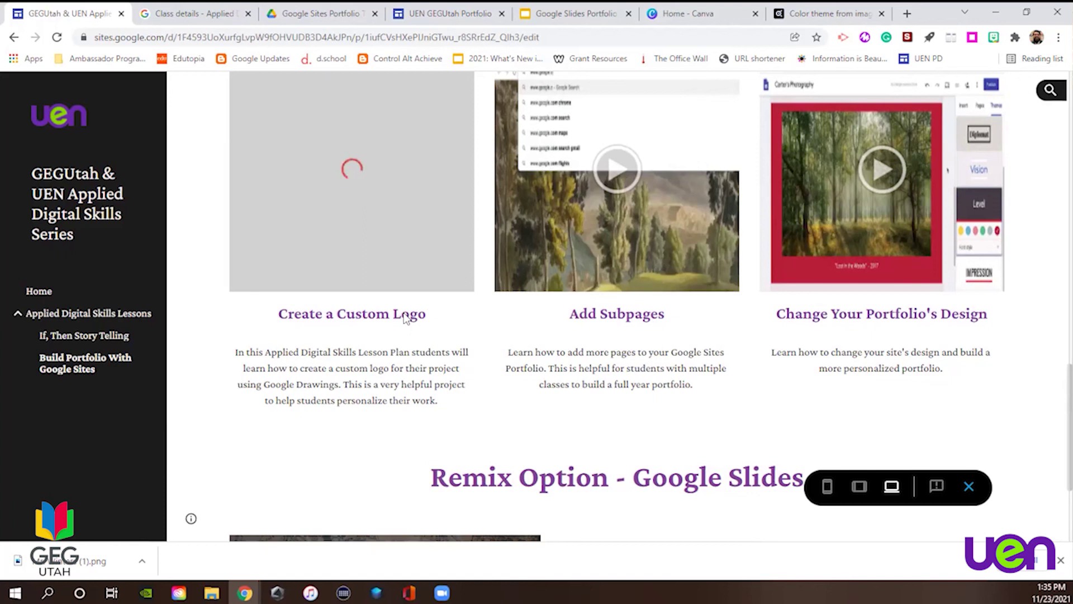
pyautogui.scroll(-3, 404, 316)
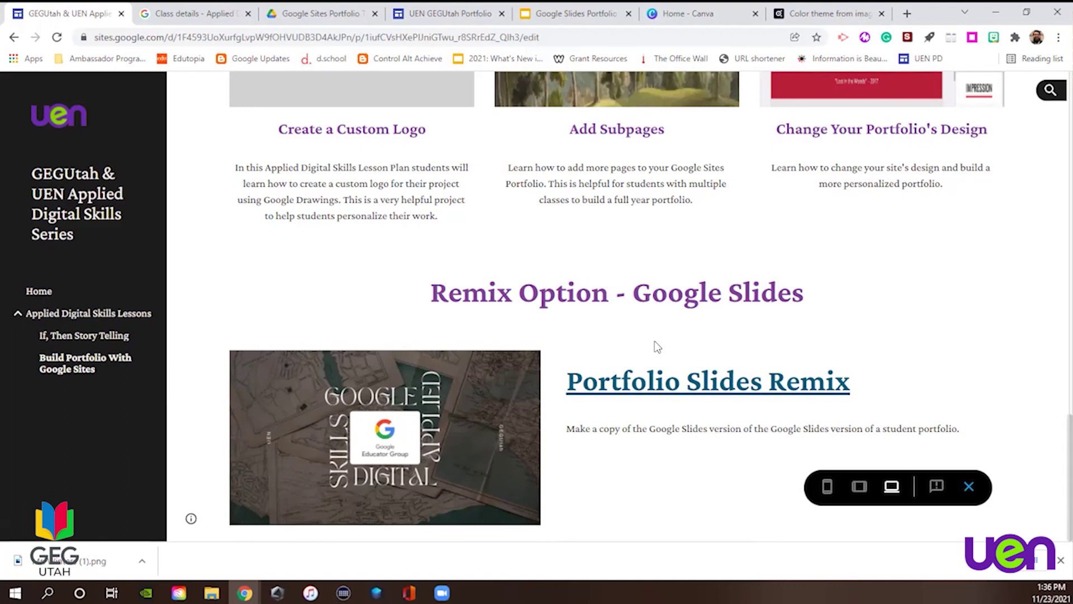
# Open the Portfolio Slides Remix copy link, and switch to the Google Slides Portfolio Template presentation.
pyautogui.click(680, 384)
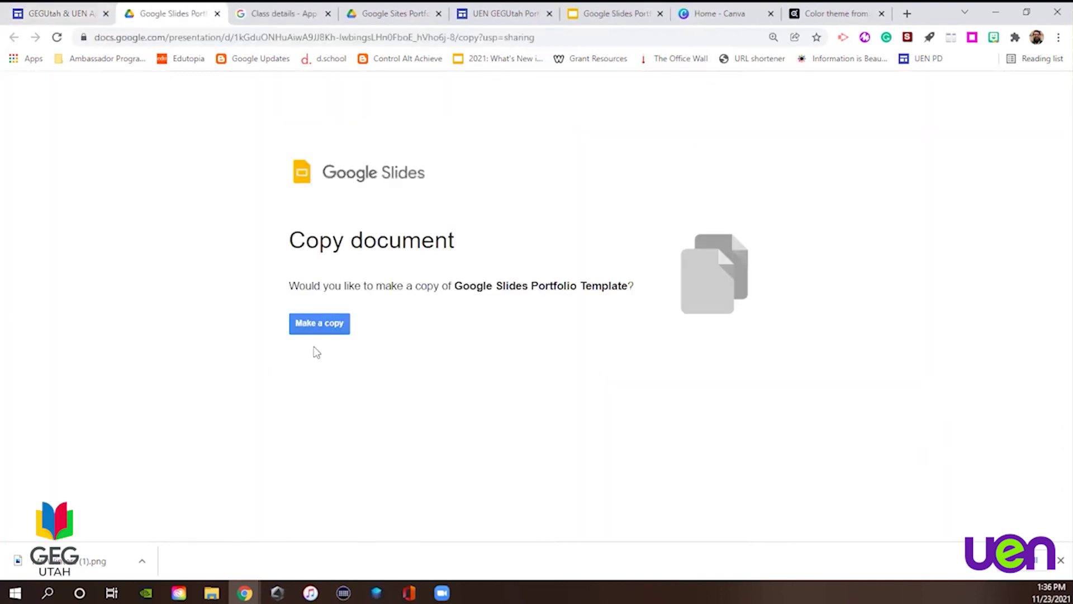
pyautogui.click(582, 8)
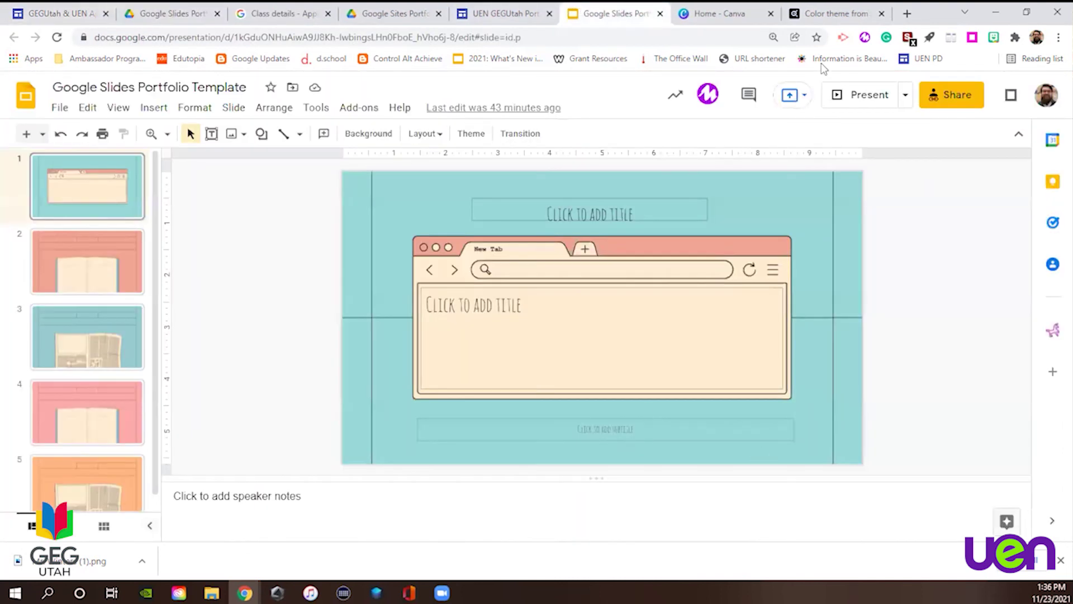